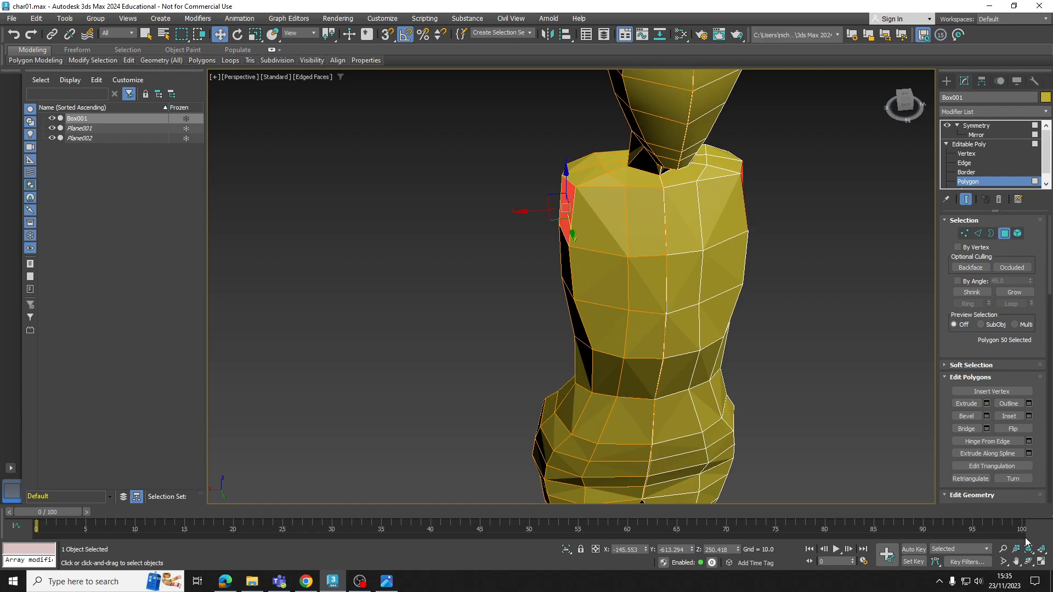
Restore the four-view layout and select the two adjacent side polygons at the torso's shoulder
{"action": "left_click", "coordinate": [1041, 562]}
{"action": "scroll", "coordinate": [768, 395], "scroll_direction": "down", "scroll_amount": 6}
{"action": "scroll", "coordinate": [702, 220], "scroll_direction": "down", "scroll_amount": 5}
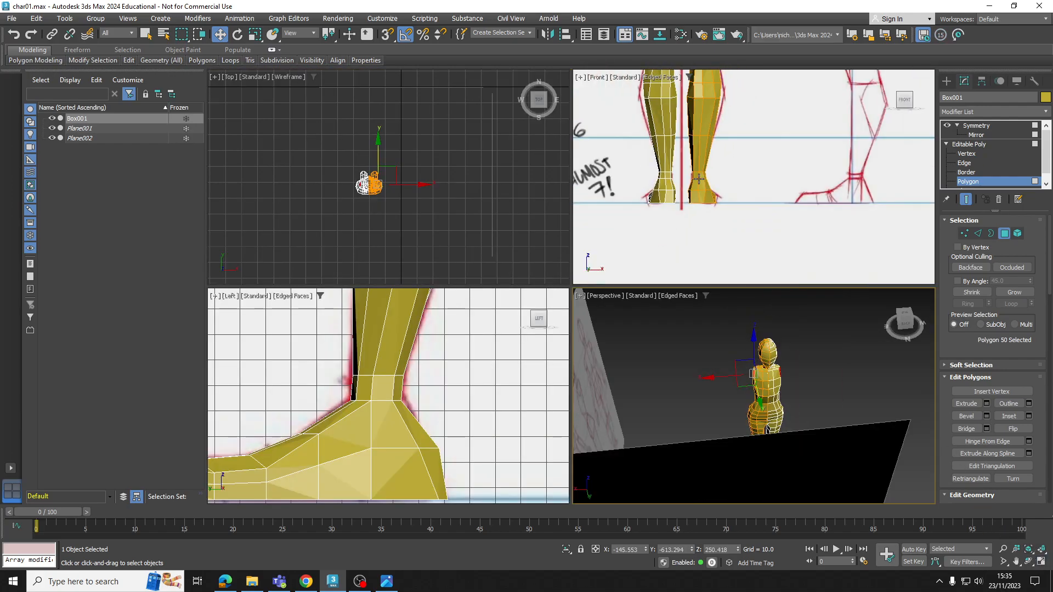
{"action": "scroll", "coordinate": [702, 192], "scroll_direction": "down", "scroll_amount": 1}
{"action": "scroll", "coordinate": [426, 404], "scroll_direction": "down", "scroll_amount": 10}
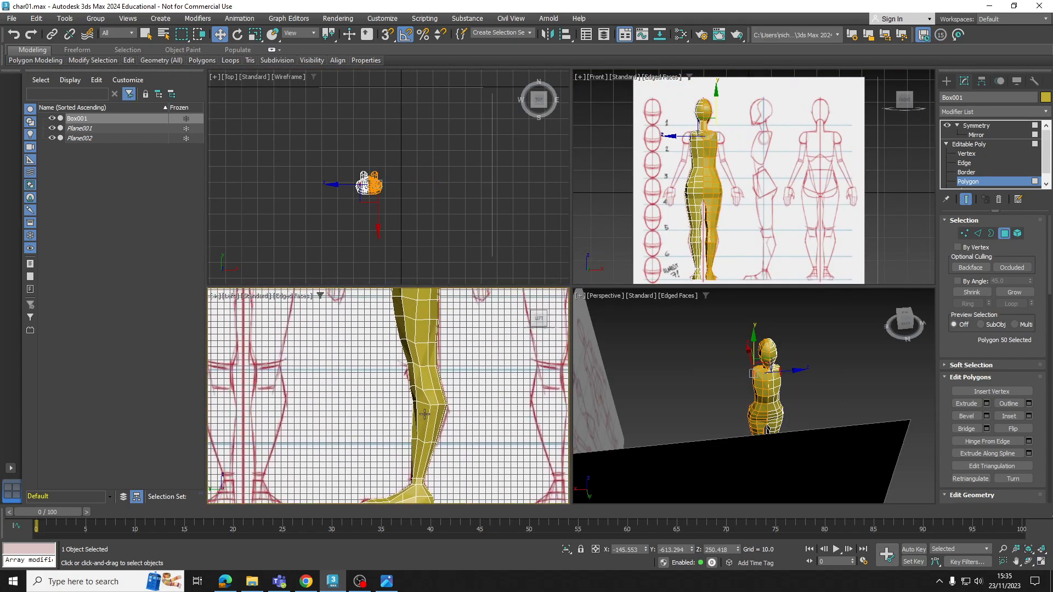
{"action": "scroll", "coordinate": [420, 333], "scroll_direction": "up", "scroll_amount": 8}
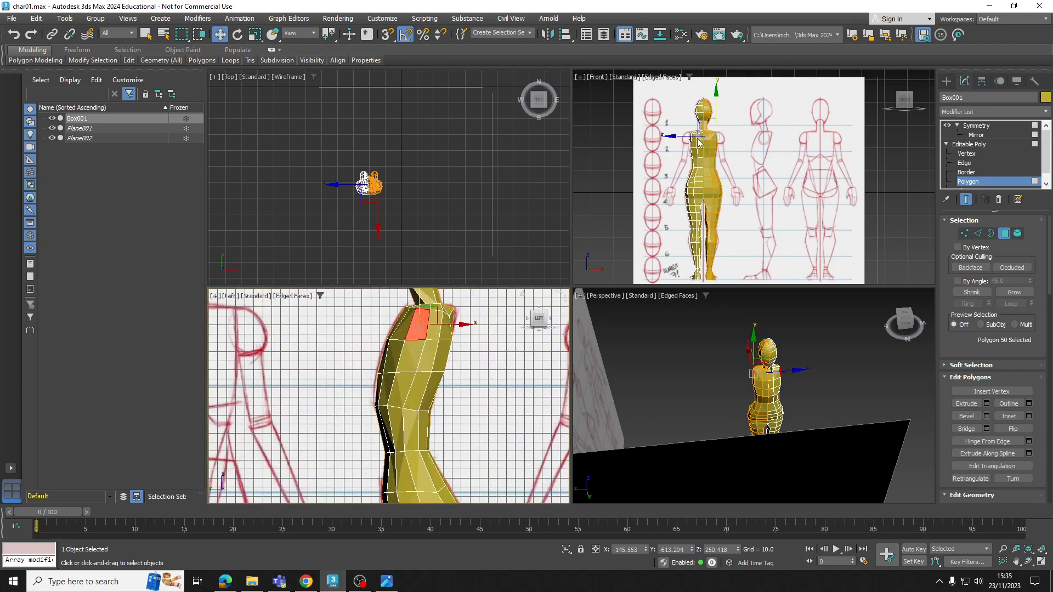
{"action": "left_click", "coordinate": [437, 332], "text": "ctrl"}
{"action": "middle_click_drag", "start_coordinate": [813, 363], "coordinate": [879, 376], "text": "alt"}
{"action": "scroll", "coordinate": [771, 383], "scroll_direction": "up", "scroll_amount": 7}
{"action": "left_click", "coordinate": [721, 364]}
{"action": "middle_click_drag", "start_coordinate": [705, 366], "coordinate": [717, 366], "text": "alt"}
{"action": "scroll", "coordinate": [717, 365], "scroll_direction": "up", "scroll_amount": 4}
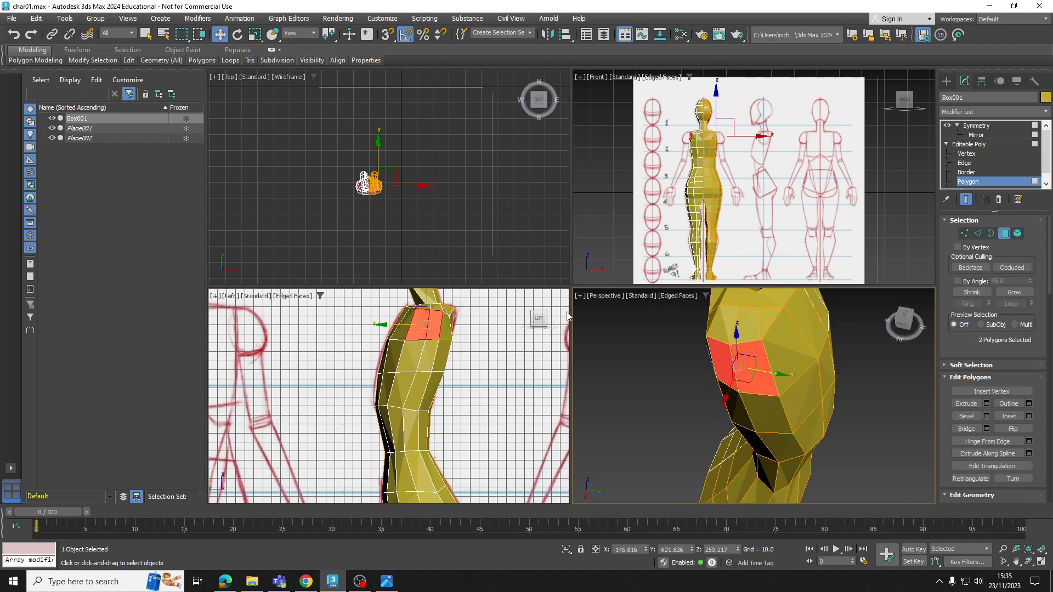
{"action": "scroll", "coordinate": [694, 142], "scroll_direction": "up", "scroll_amount": 8}
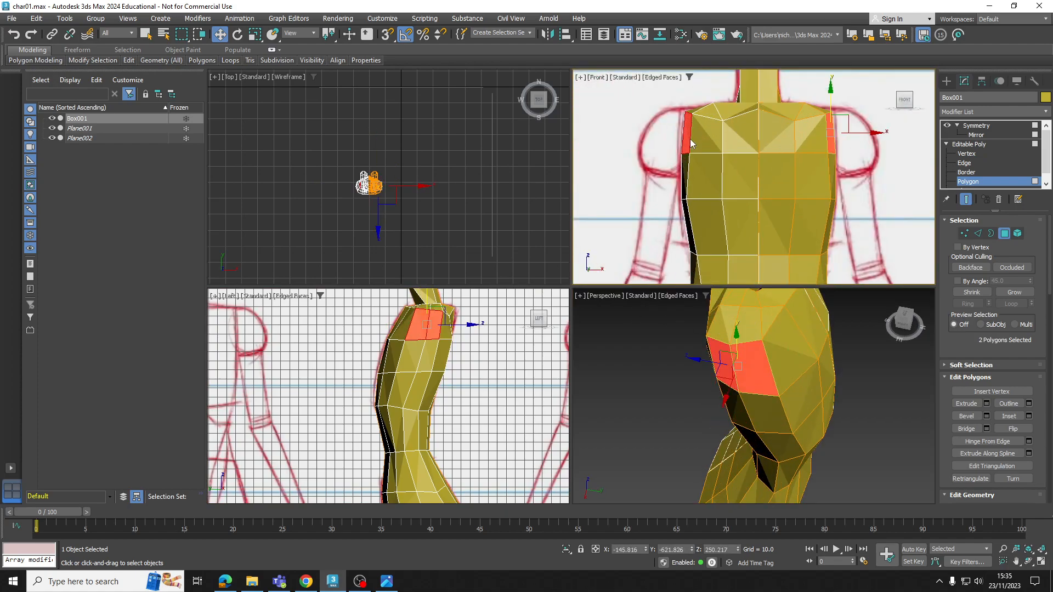
Lower the three vertices beneath the selected shoulder polygons to meet the sketched armpit in the front view
{"action": "left_click", "coordinate": [963, 157]}
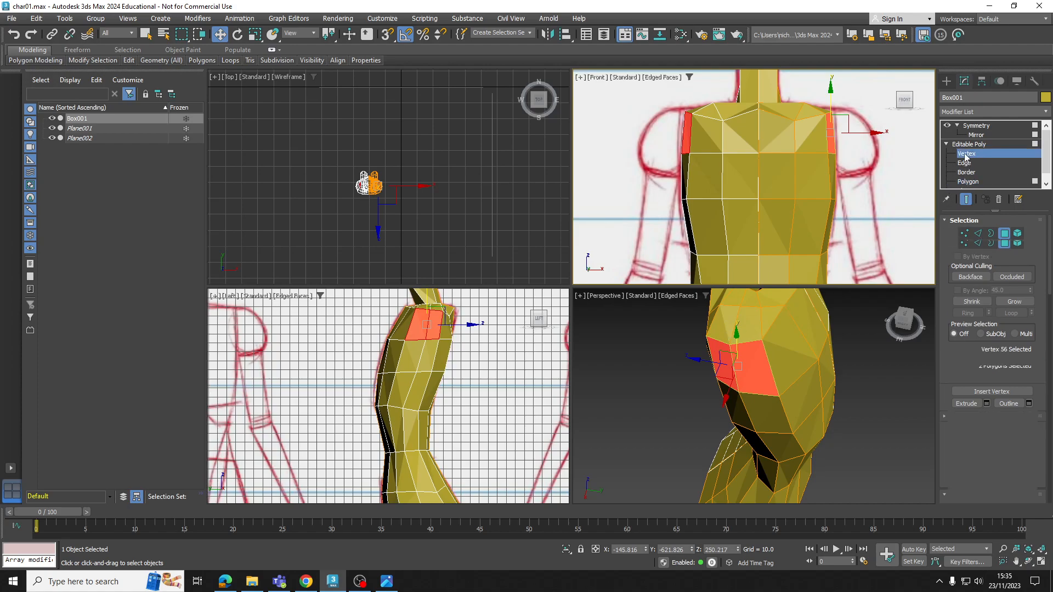
{"action": "scroll", "coordinate": [699, 164], "scroll_direction": "up", "scroll_amount": 4}
{"action": "middle_click_drag", "start_coordinate": [806, 164], "coordinate": [669, 179]}
{"action": "scroll", "coordinate": [669, 178], "scroll_direction": "down", "scroll_amount": 2}
{"action": "left_click_drag", "start_coordinate": [758, 180], "coordinate": [757, 181]}
{"action": "left_click_drag", "start_coordinate": [798, 154], "coordinate": [797, 174]}
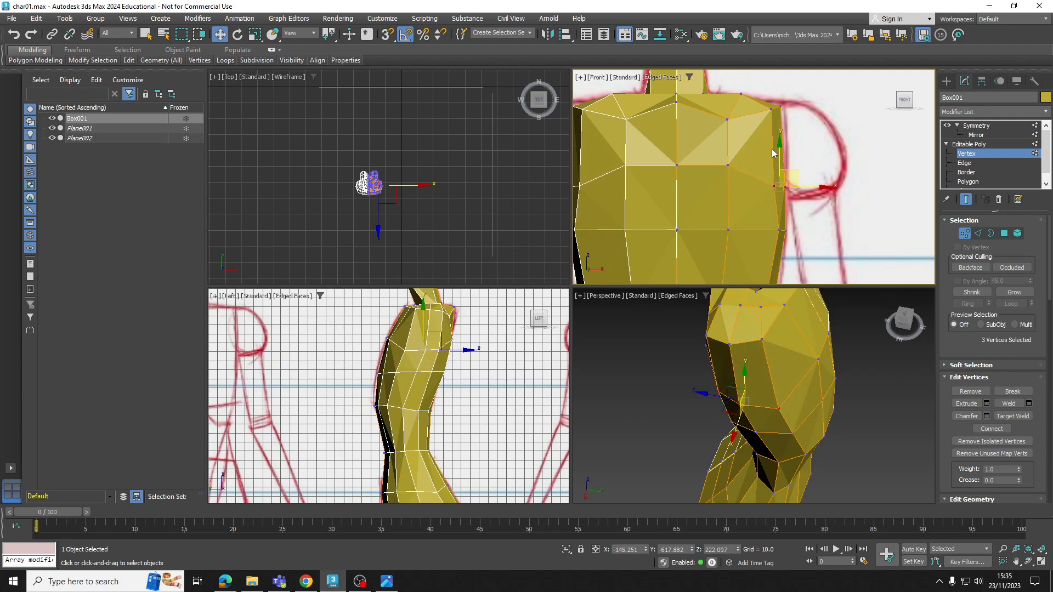
Extrude the two side shoulder polygons outward to about the middle of the sketched shoulder
{"action": "left_click", "coordinate": [971, 183]}
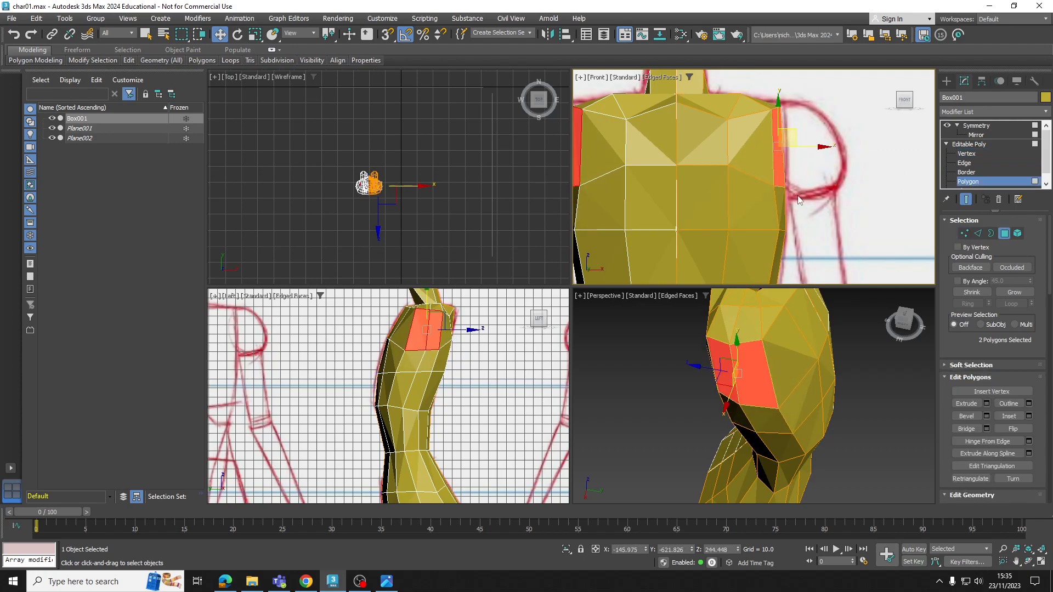
{"action": "middle_click_drag", "start_coordinate": [814, 164], "coordinate": [800, 166]}
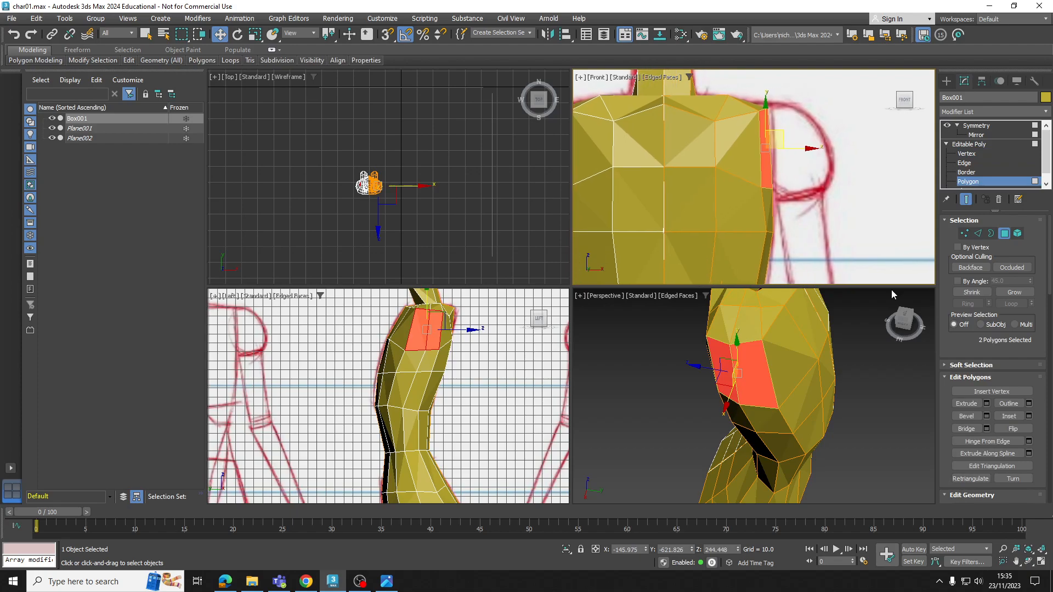
{"action": "left_click", "coordinate": [966, 404]}
{"action": "left_click_drag", "start_coordinate": [766, 171], "coordinate": [769, 141]}
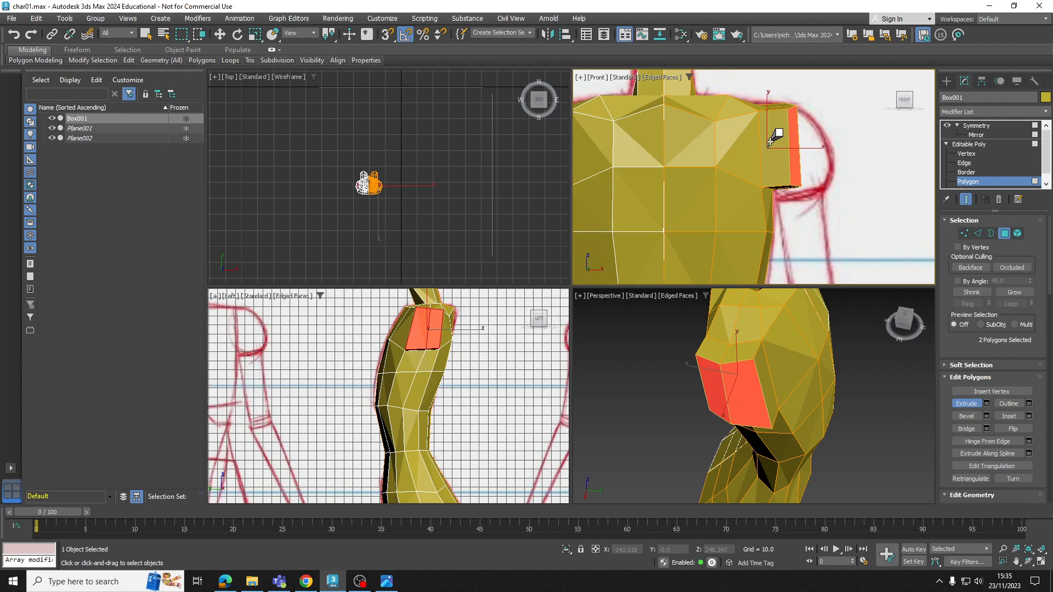
{"action": "key", "text": "w"}
Move the extrusion's upper vertices out to the shoulder outline and its lower vertices in to the armpit, slanting the end face
{"action": "left_click", "coordinate": [962, 147]}
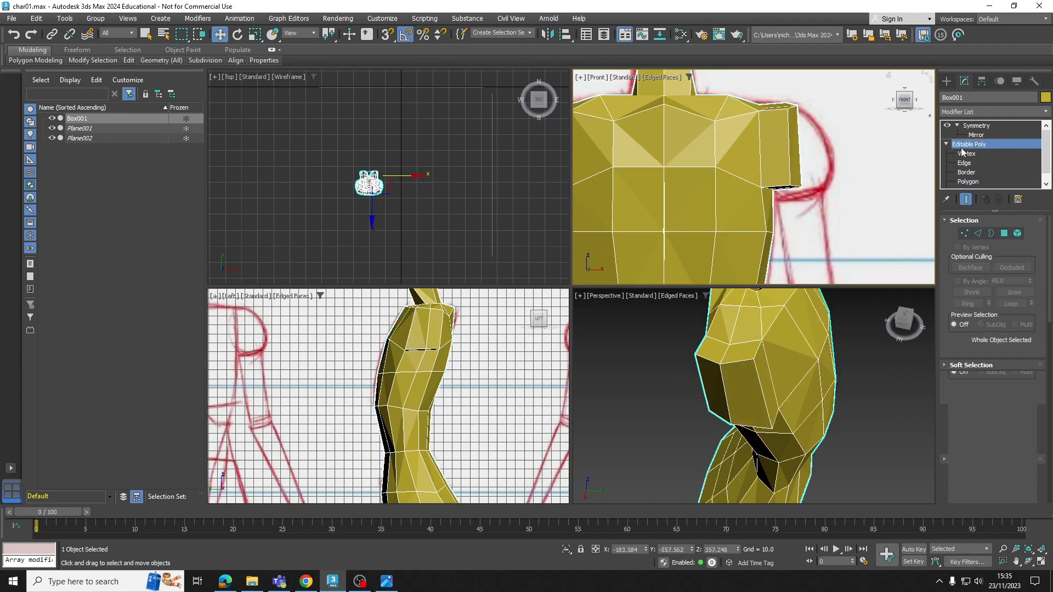
{"action": "scroll", "coordinate": [802, 96], "scroll_direction": "up", "scroll_amount": 4}
{"action": "left_click", "coordinate": [956, 154]}
{"action": "left_click_drag", "start_coordinate": [770, 100], "coordinate": [834, 129]}
{"action": "scroll", "coordinate": [849, 206], "scroll_direction": "down", "scroll_amount": 4}
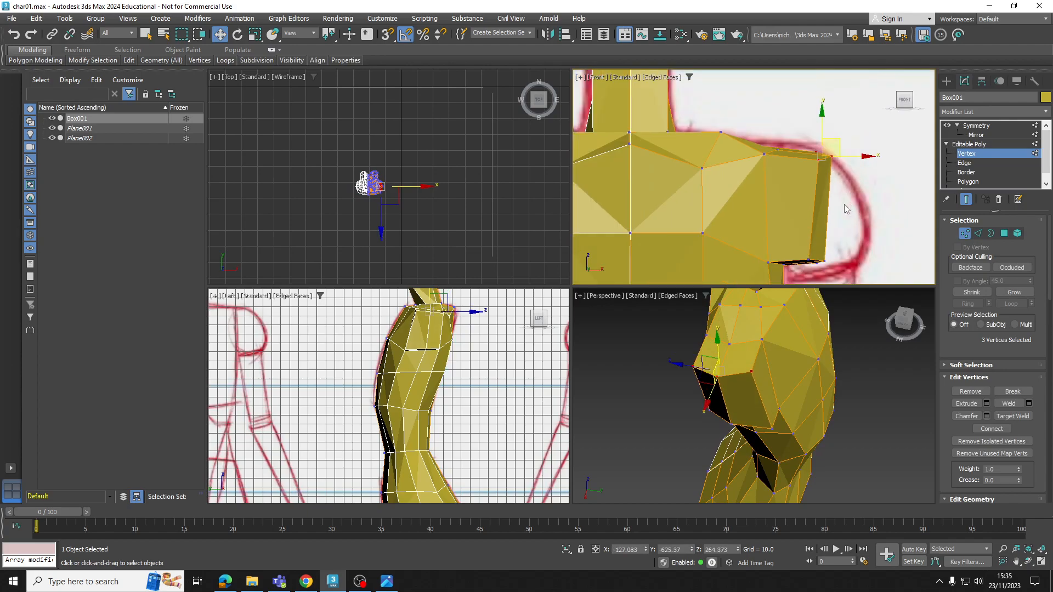
{"action": "middle_click_drag", "start_coordinate": [840, 211], "coordinate": [833, 155]}
{"action": "scroll", "coordinate": [822, 181], "scroll_direction": "up", "scroll_amount": 4}
{"action": "mouse_move", "coordinate": [769, 206]}
{"action": "left_mouse_down"}
{"action": "mouse_move", "coordinate": [792, 183]}
{"action": "mouse_move", "coordinate": [775, 185]}
{"action": "left_mouse_up"}
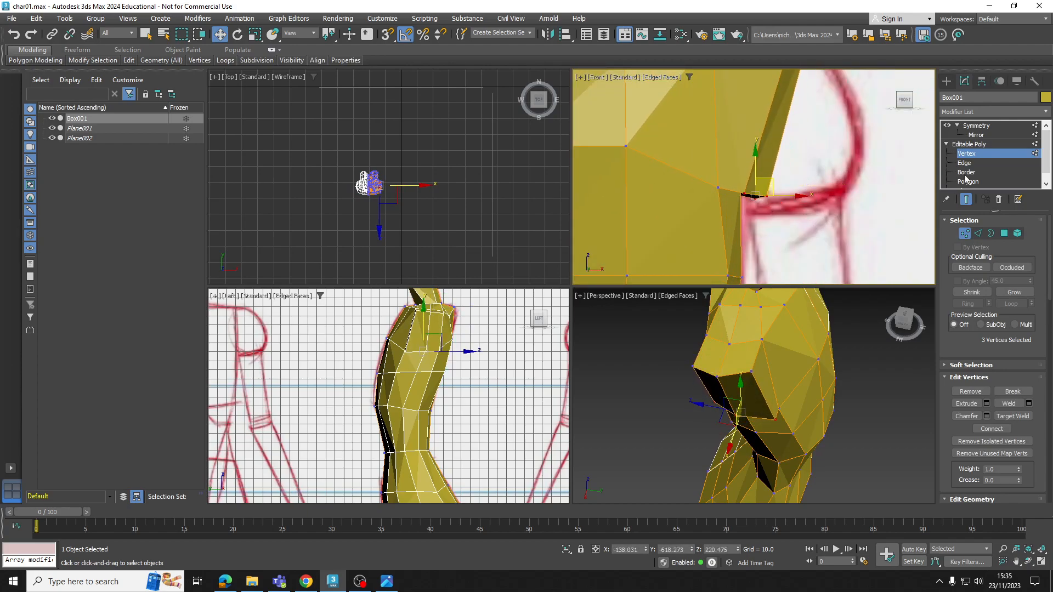
Extrude the slanted shoulder end polygons once more, out past the sketched shoulder edge
{"action": "key", "text": "4"}
{"action": "middle_click_drag", "start_coordinate": [888, 171], "coordinate": [864, 191]}
{"action": "left_click", "coordinate": [966, 403]}
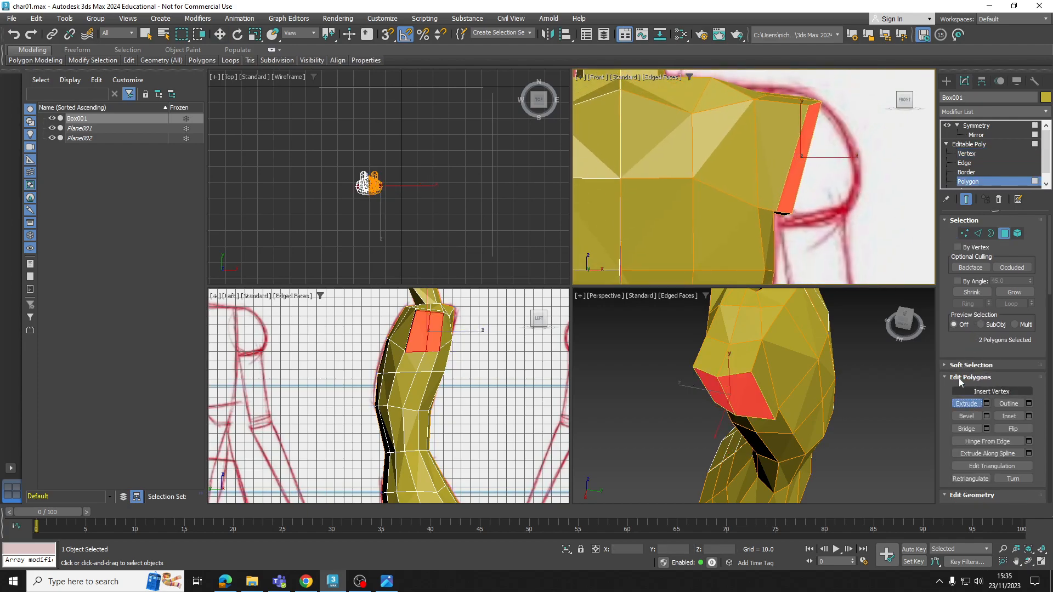
{"action": "left_click_drag", "start_coordinate": [805, 183], "coordinate": [790, 110]}
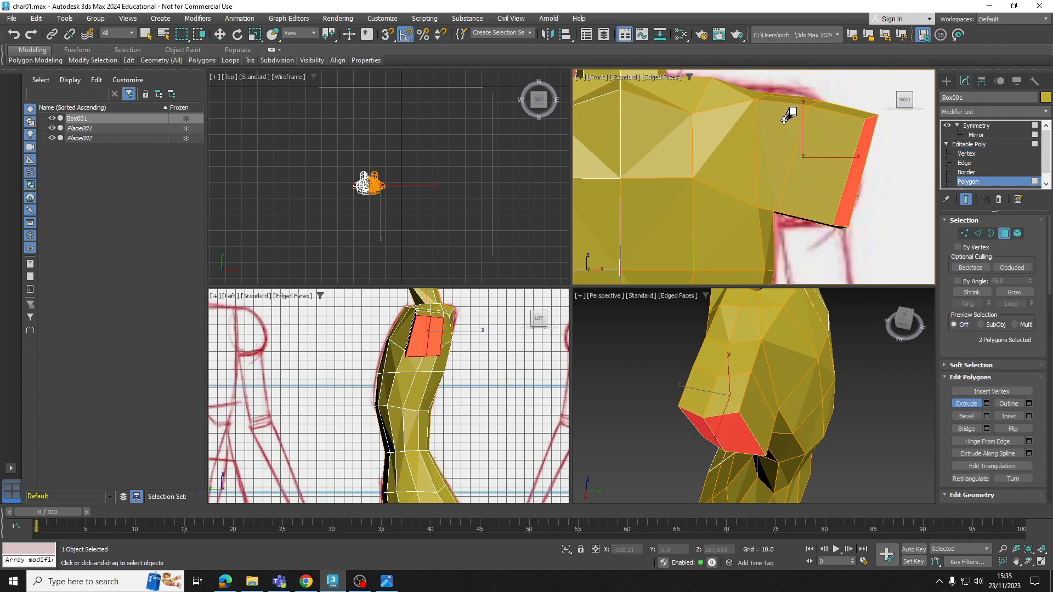
{"action": "key", "text": "w"}
Reposition the new shoulder section's upper and lower vertices to follow the rounded shoulder outline with a level underside
{"action": "left_click", "coordinate": [967, 144]}
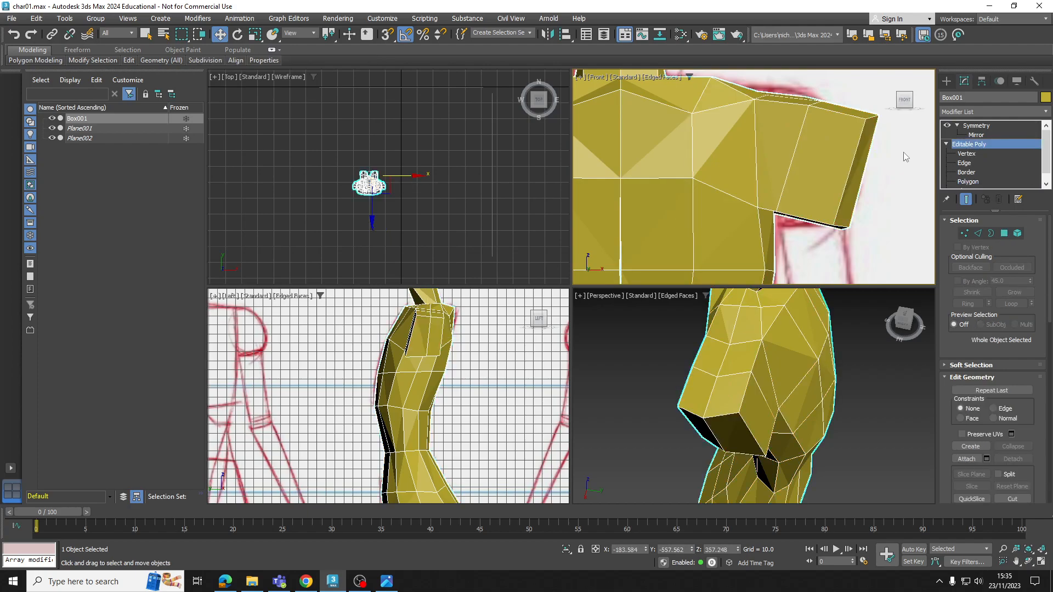
{"action": "left_click", "coordinate": [967, 154]}
{"action": "middle_click_drag", "start_coordinate": [888, 151], "coordinate": [849, 174]}
{"action": "left_click_drag", "start_coordinate": [812, 167], "coordinate": [813, 164]}
{"action": "left_click_drag", "start_coordinate": [846, 130], "coordinate": [816, 145]}
{"action": "mouse_move", "coordinate": [820, 233]}
{"action": "left_mouse_down"}
{"action": "mouse_move", "coordinate": [784, 265]}
{"action": "mouse_move", "coordinate": [818, 229]}
{"action": "left_mouse_up"}
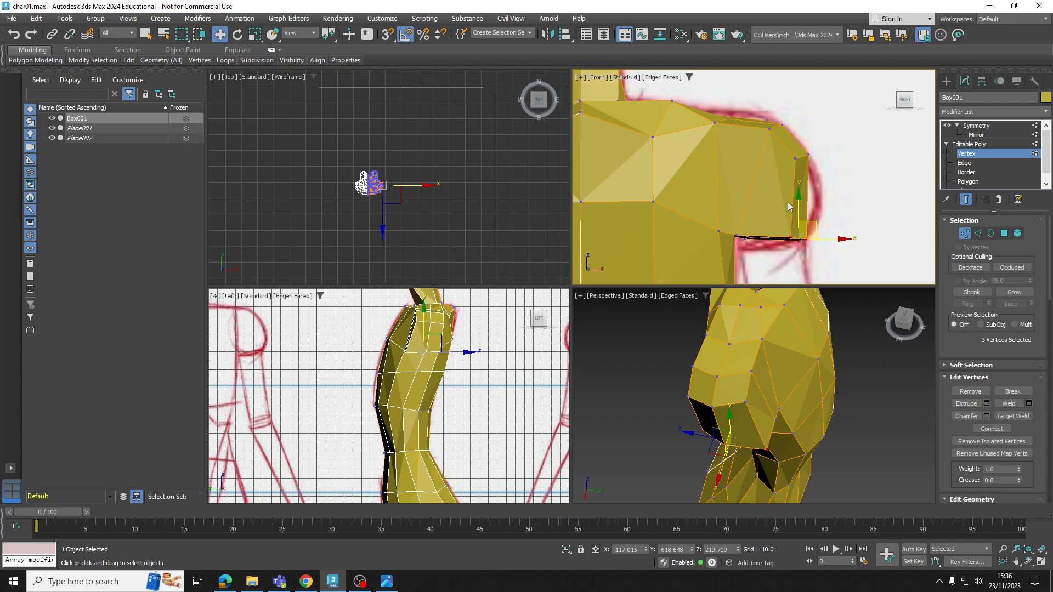
{"action": "middle_click_drag", "start_coordinate": [788, 203], "coordinate": [808, 108]}
Select the two polygons on the shoulder's underside and extrude them downward to form the upper arm
{"action": "left_click", "coordinate": [977, 183]}
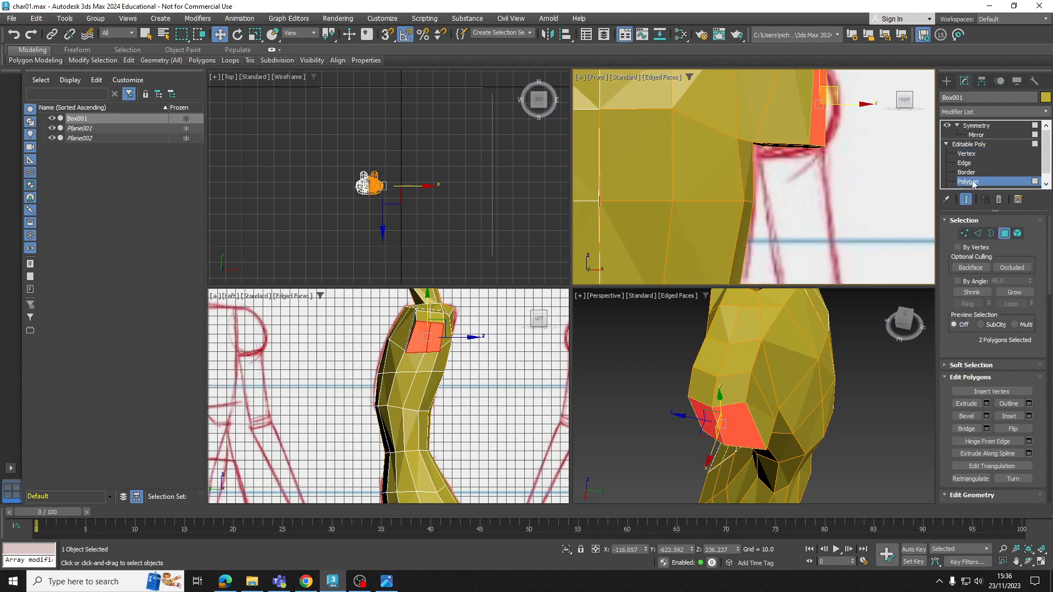
{"action": "scroll", "coordinate": [797, 172], "scroll_direction": "down", "scroll_amount": 5}
{"action": "left_click", "coordinate": [753, 159]}
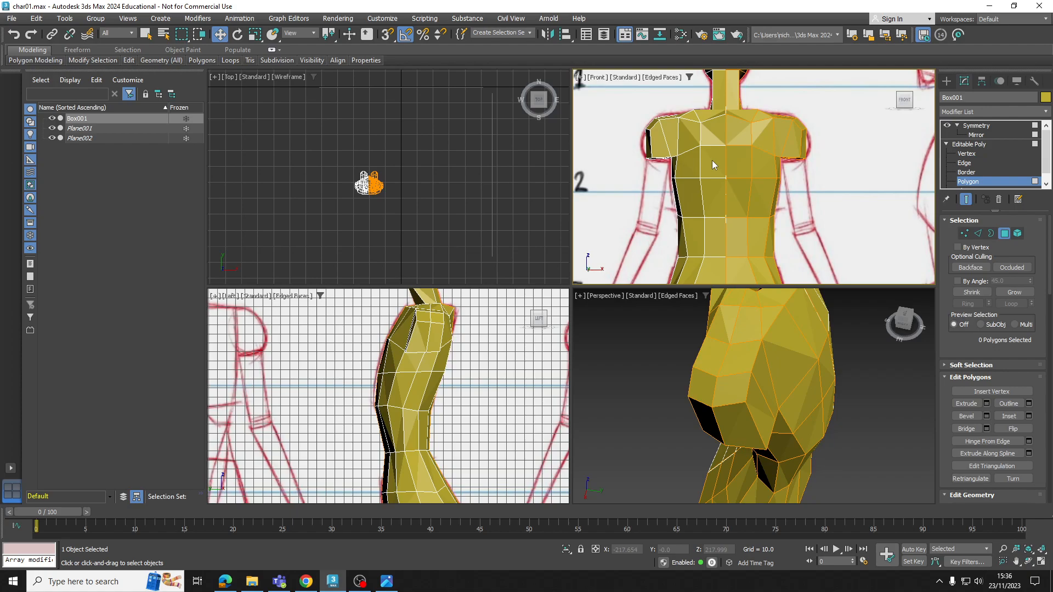
{"action": "scroll", "coordinate": [719, 158], "scroll_direction": "down", "scroll_amount": 3}
{"action": "middle_click_drag", "start_coordinate": [740, 178], "coordinate": [739, 155]}
{"action": "scroll", "coordinate": [723, 164], "scroll_direction": "up", "scroll_amount": 5}
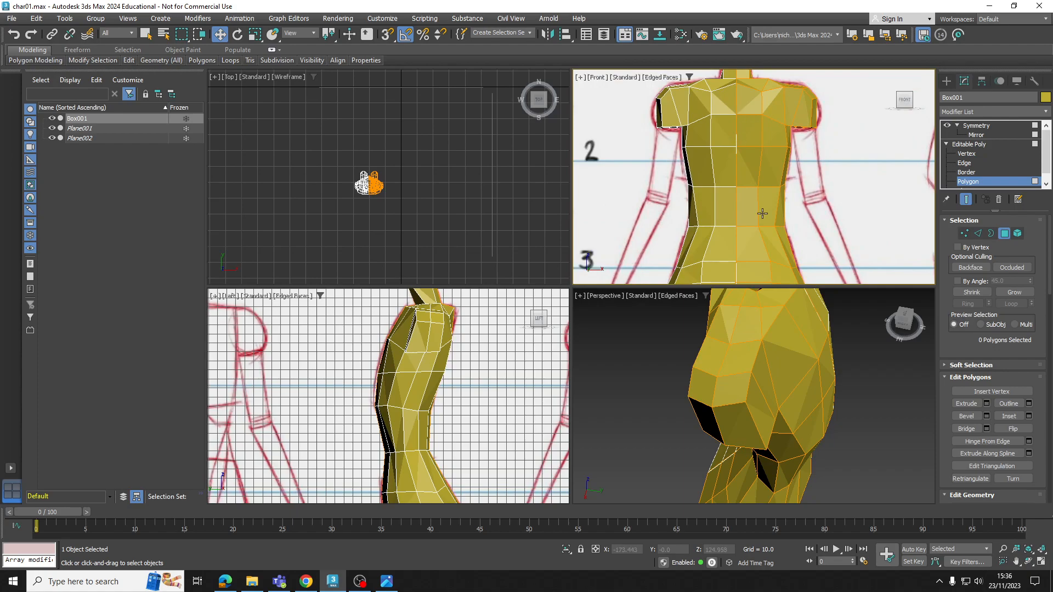
{"action": "middle_click_drag", "start_coordinate": [798, 408], "coordinate": [760, 378], "text": "alt"}
{"action": "left_click", "coordinate": [735, 395]}
{"action": "left_click", "coordinate": [727, 402], "text": "ctrl"}
{"action": "left_click", "coordinate": [966, 404]}
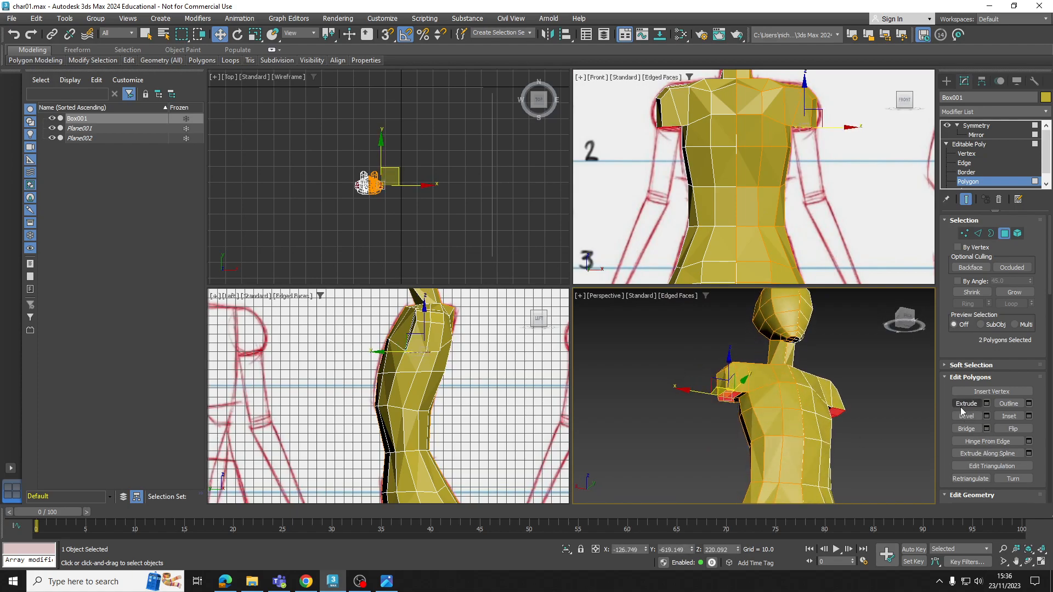
{"action": "scroll", "coordinate": [736, 410], "scroll_direction": "up", "scroll_amount": 5}
{"action": "left_click_drag", "start_coordinate": [716, 378], "coordinate": [713, 502]}
{"action": "left_click_drag", "start_coordinate": [701, 227], "coordinate": [701, 227]}
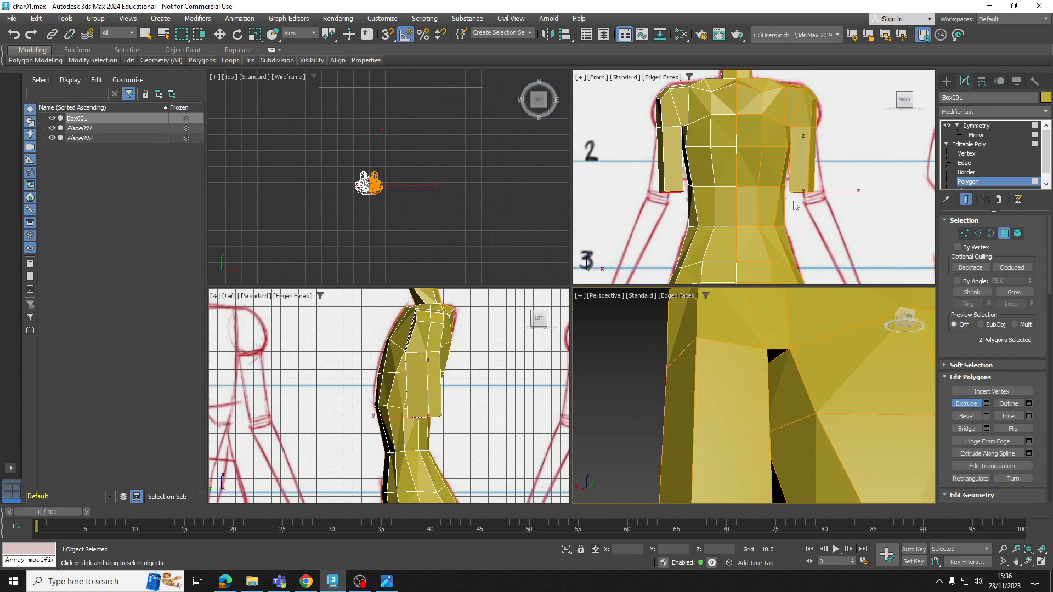
Make the mesh see-through and shift the upper arm's lower-end vertices outward to align with the sketched arm
{"action": "middle_click_drag", "start_coordinate": [765, 208], "coordinate": [747, 209]}
{"action": "key", "text": "alt+x"}
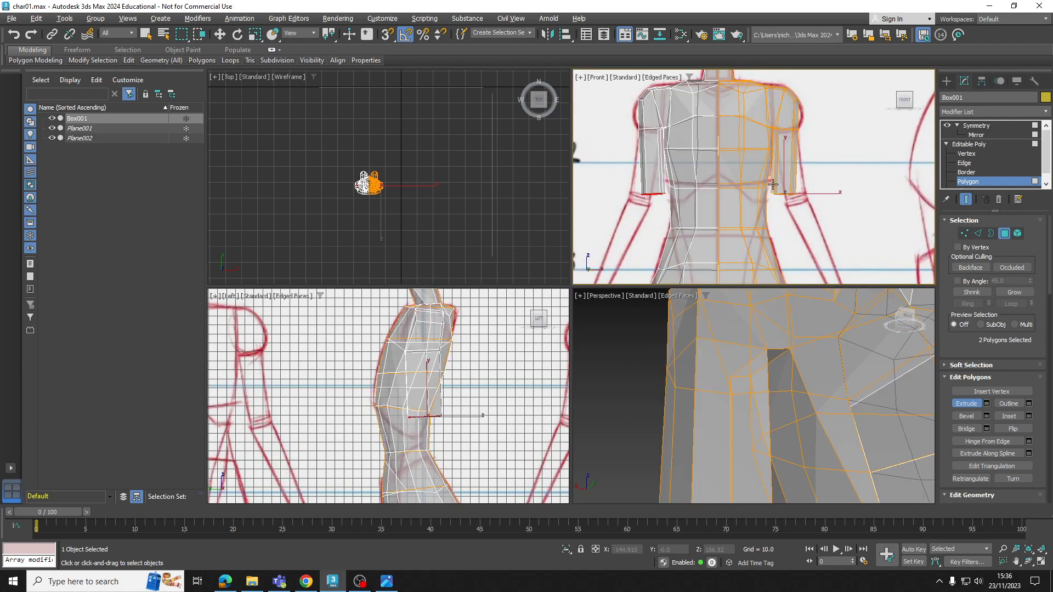
{"action": "left_click", "coordinate": [966, 154]}
{"action": "scroll", "coordinate": [830, 192], "scroll_direction": "up", "scroll_amount": 3}
{"action": "left_click_drag", "start_coordinate": [714, 224], "coordinate": [712, 221]}
{"action": "key", "text": "w"}
{"action": "middle_click_drag", "start_coordinate": [762, 206], "coordinate": [759, 209]}
{"action": "left_click_drag", "start_coordinate": [765, 205], "coordinate": [786, 204]}
Adjust individual vertices at the upper arm's lower end to fit the sketch just above the elbow
{"action": "scroll", "coordinate": [751, 217], "scroll_direction": "up", "scroll_amount": 2}
{"action": "left_click_drag", "start_coordinate": [665, 151], "coordinate": [747, 174]}
{"action": "left_click", "coordinate": [730, 181]}
{"action": "left_click", "coordinate": [736, 178]}
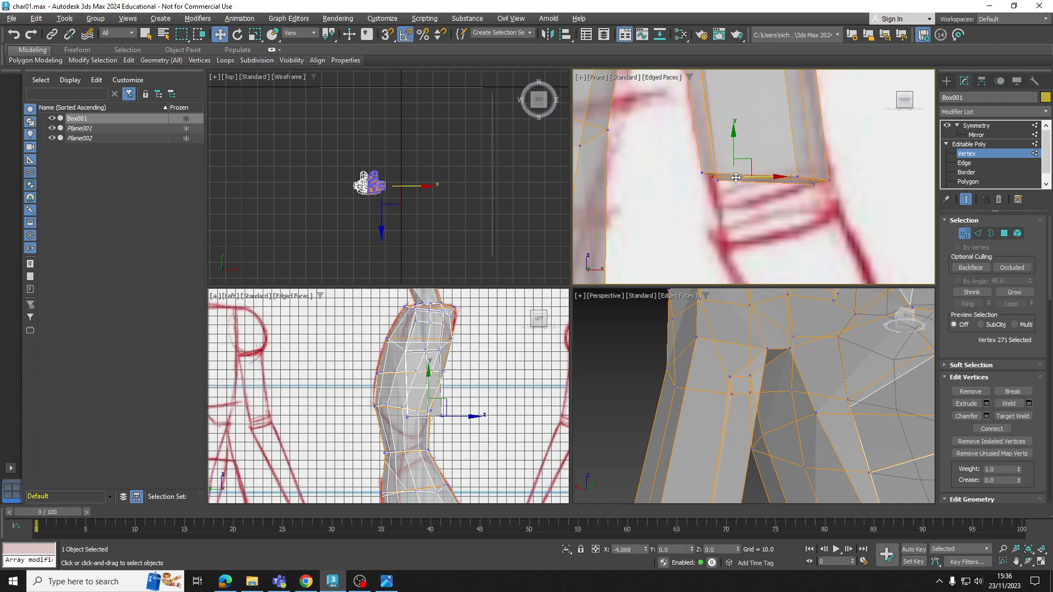
{"action": "scroll", "coordinate": [750, 132], "scroll_direction": "down", "scroll_amount": 4}
{"action": "middle_click_drag", "start_coordinate": [751, 130], "coordinate": [749, 193]}
{"action": "scroll", "coordinate": [749, 193], "scroll_direction": "down", "scroll_amount": 4}
{"action": "middle_click_drag", "start_coordinate": [781, 274], "coordinate": [759, 196]}
{"action": "scroll", "coordinate": [778, 193], "scroll_direction": "up", "scroll_amount": 4}
Extrude the upper arm's end polygons a short distance downward to create the elbow section
{"action": "left_click", "coordinate": [968, 181]}
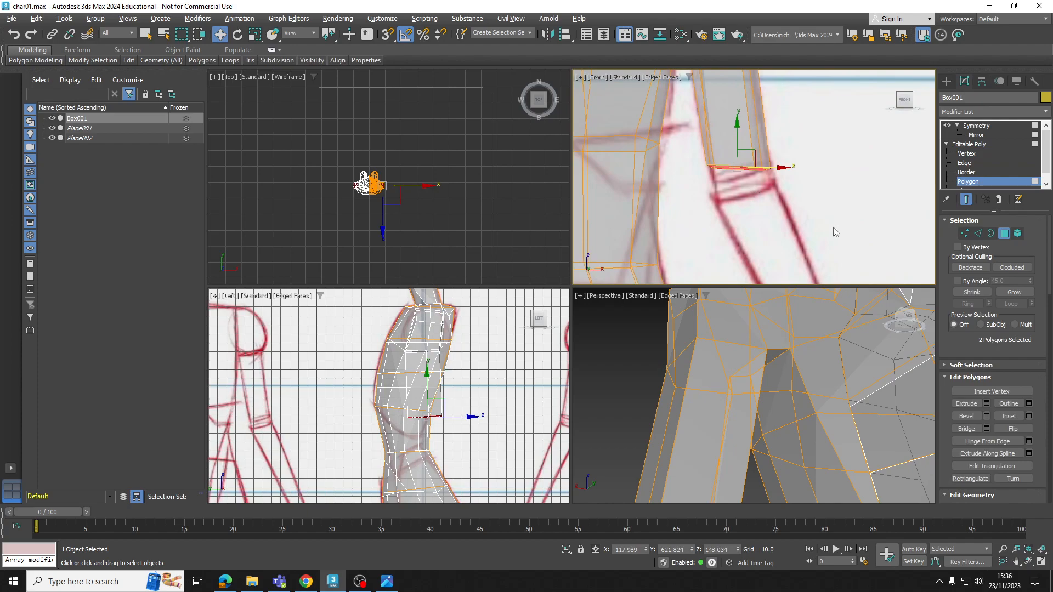
{"action": "left_click", "coordinate": [966, 403]}
{"action": "left_click_drag", "start_coordinate": [729, 168], "coordinate": [735, 136]}
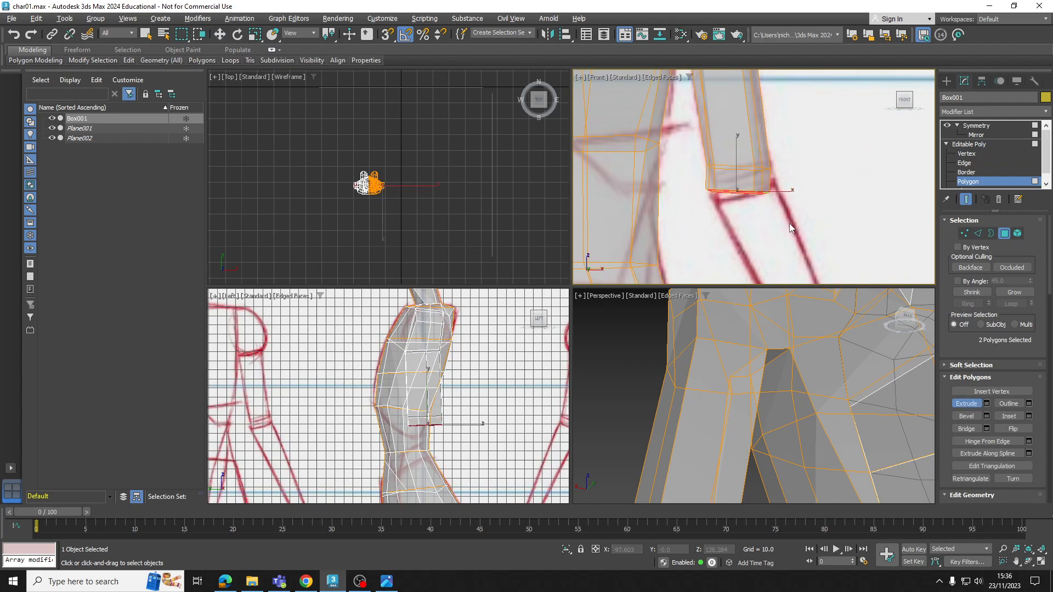
{"action": "middle_click_drag", "start_coordinate": [789, 227], "coordinate": [778, 227]}
{"action": "key", "text": "w"}
Move the elbow section's outer and inner end vertices to match the slanted lower line of the sketched elbow
{"action": "key", "text": "1"}
{"action": "scroll", "coordinate": [794, 207], "scroll_direction": "up", "scroll_amount": 2}
{"action": "left_click_drag", "start_coordinate": [698, 206], "coordinate": [697, 205]}
{"action": "left_click_drag", "start_coordinate": [741, 177], "coordinate": [747, 165]}
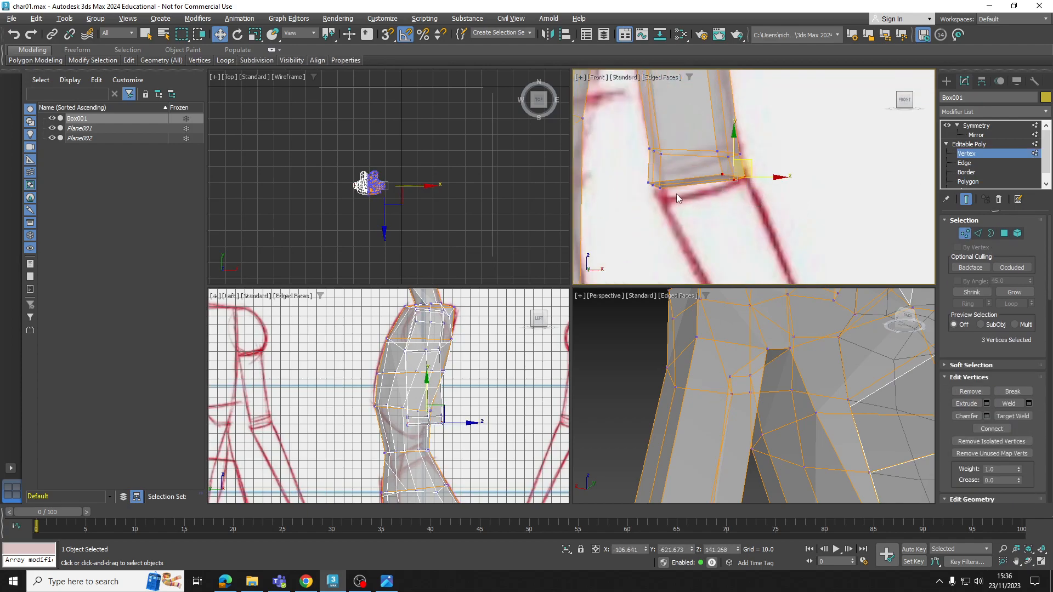
{"action": "mouse_move", "coordinate": [692, 213]}
{"action": "left_mouse_down"}
{"action": "mouse_move", "coordinate": [680, 181]}
{"action": "mouse_move", "coordinate": [687, 194]}
{"action": "left_mouse_up"}
Extrude the elbow's slanted end polygons downward to start the forearm
{"action": "left_click", "coordinate": [968, 181]}
{"action": "scroll", "coordinate": [748, 211], "scroll_direction": "down", "scroll_amount": 1}
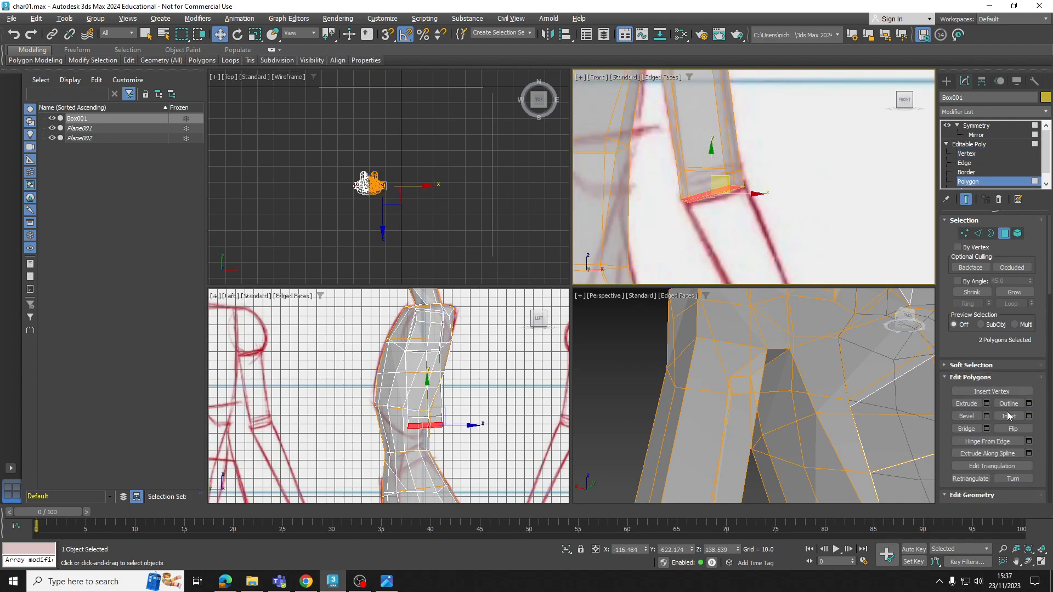
{"action": "left_click", "coordinate": [966, 403]}
{"action": "left_click_drag", "start_coordinate": [717, 192], "coordinate": [713, 106]}
{"action": "key", "text": "w"}
Move the forearm's end vertices down along the sketched arm and scale them to the outline's width at mid-forearm
{"action": "left_click", "coordinate": [965, 154]}
{"action": "scroll", "coordinate": [799, 231], "scroll_direction": "down", "scroll_amount": 3}
{"action": "middle_click_drag", "start_coordinate": [791, 241], "coordinate": [777, 160]}
{"action": "left_click_drag", "start_coordinate": [817, 205], "coordinate": [788, 200]}
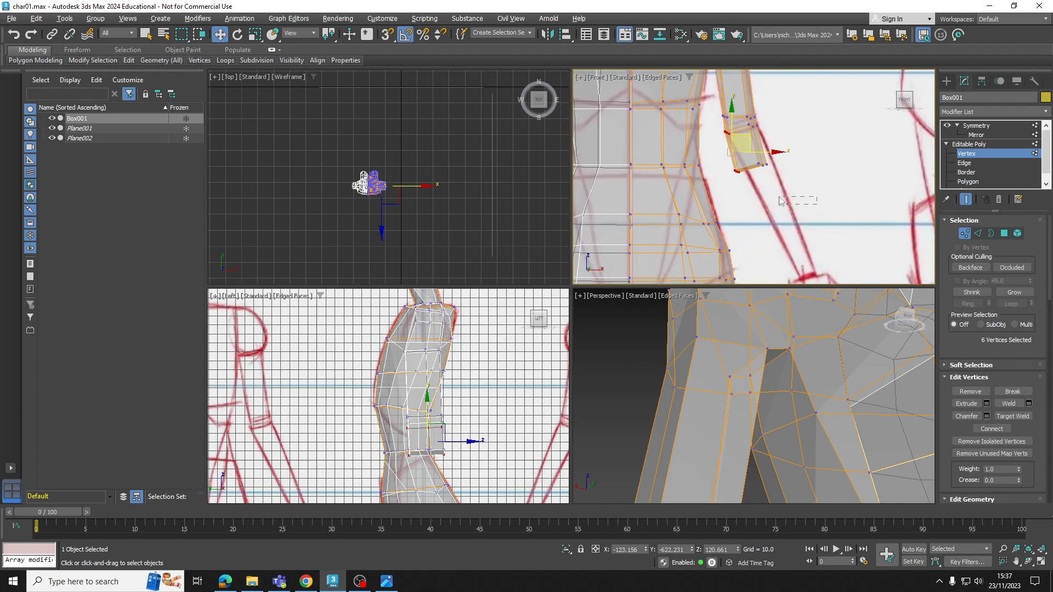
{"action": "left_click_drag", "start_coordinate": [726, 158], "coordinate": [725, 157]}
{"action": "middle_click_drag", "start_coordinate": [760, 181], "coordinate": [741, 139]}
{"action": "left_click_drag", "start_coordinate": [749, 111], "coordinate": [741, 178]}
{"action": "scroll", "coordinate": [767, 168], "scroll_direction": "up", "scroll_amount": 4}
{"action": "key", "text": "r"}
{"action": "key", "text": "w"}
Extrude the mid-forearm end polygons further down towards the wrist
{"action": "left_click", "coordinate": [968, 182]}
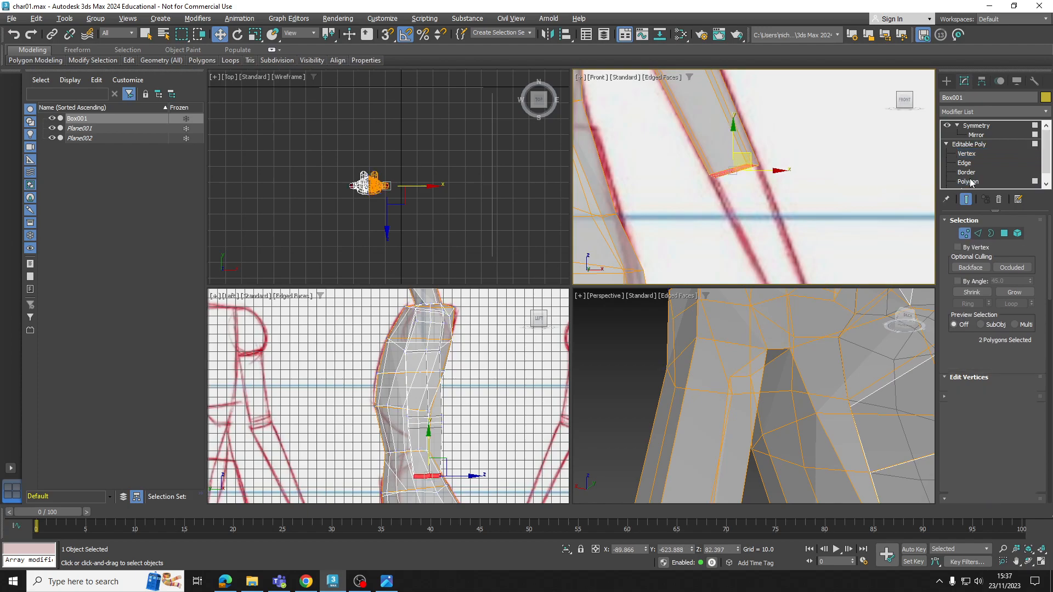
{"action": "middle_click_drag", "start_coordinate": [776, 188], "coordinate": [768, 183]}
{"action": "left_click", "coordinate": [966, 404]}
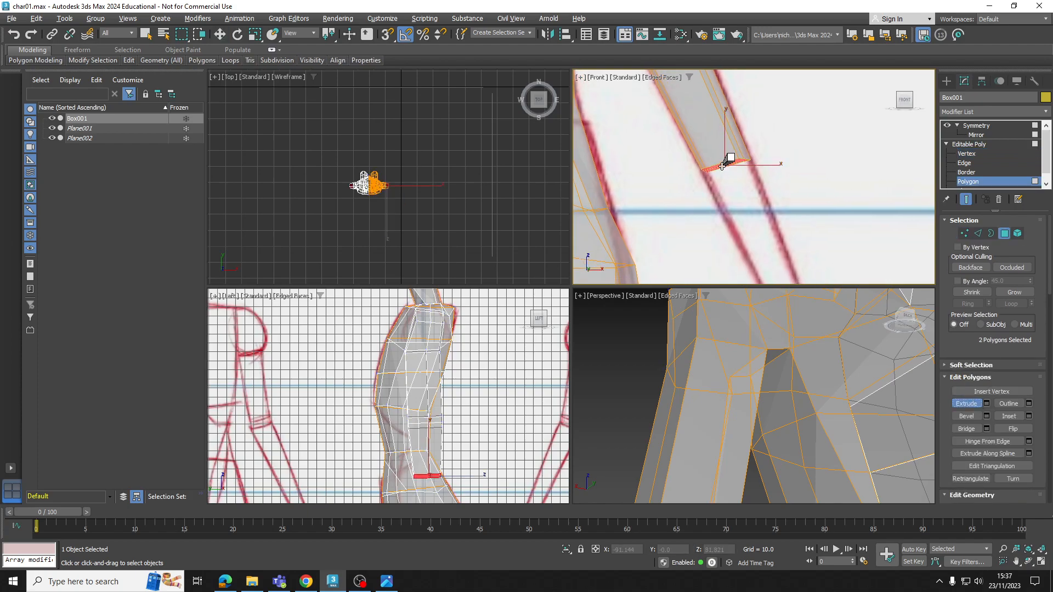
{"action": "left_click_drag", "start_coordinate": [723, 166], "coordinate": [710, 101]}
{"action": "key", "text": "w"}
Move the forearm's end polygons onto the sketched wrist and scale them down to the wrist's width
{"action": "scroll", "coordinate": [749, 202], "scroll_direction": "down", "scroll_amount": 4}
{"action": "middle_click_drag", "start_coordinate": [751, 200], "coordinate": [737, 154]}
{"action": "scroll", "coordinate": [737, 152], "scroll_direction": "up", "scroll_amount": 2}
{"action": "left_click_drag", "start_coordinate": [737, 152], "coordinate": [766, 229]}
{"action": "scroll", "coordinate": [766, 229], "scroll_direction": "up", "scroll_amount": 1}
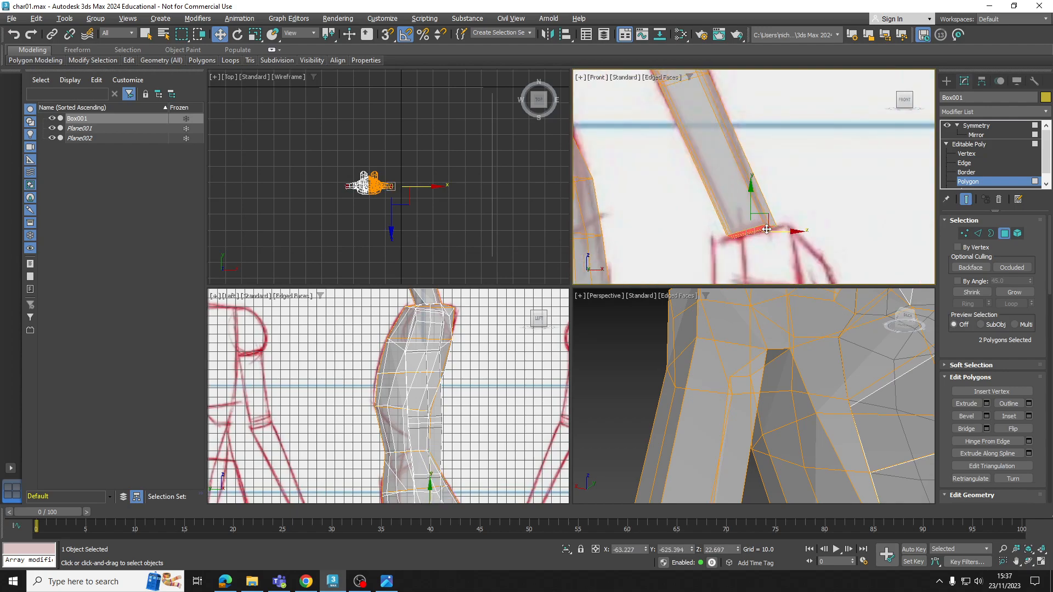
{"action": "scroll", "coordinate": [766, 229], "scroll_direction": "up", "scroll_amount": 1}
{"action": "key", "text": "r"}
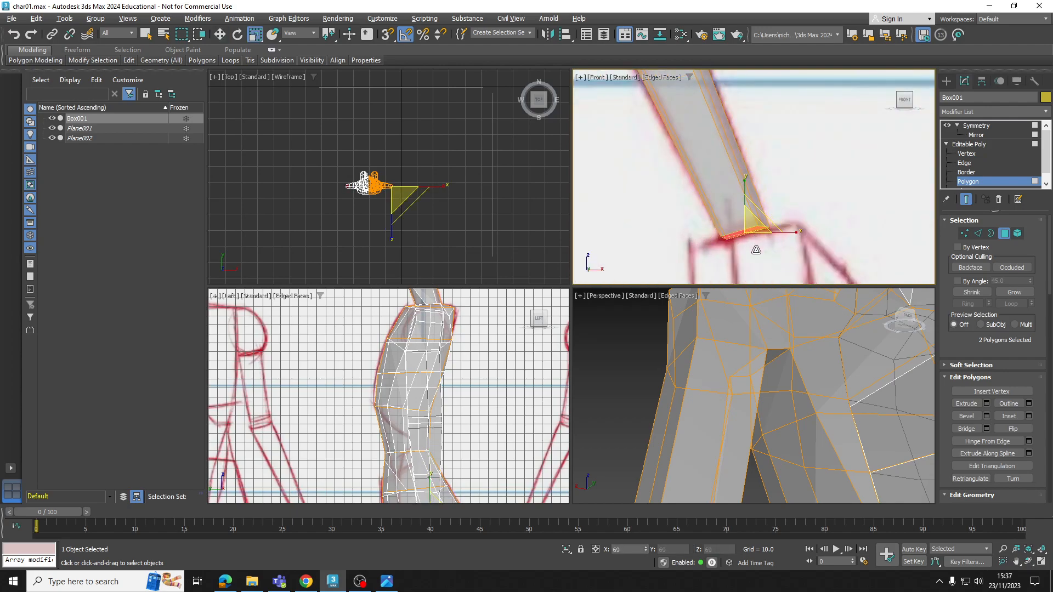
{"action": "scroll", "coordinate": [750, 190], "scroll_direction": "down", "scroll_amount": 3}
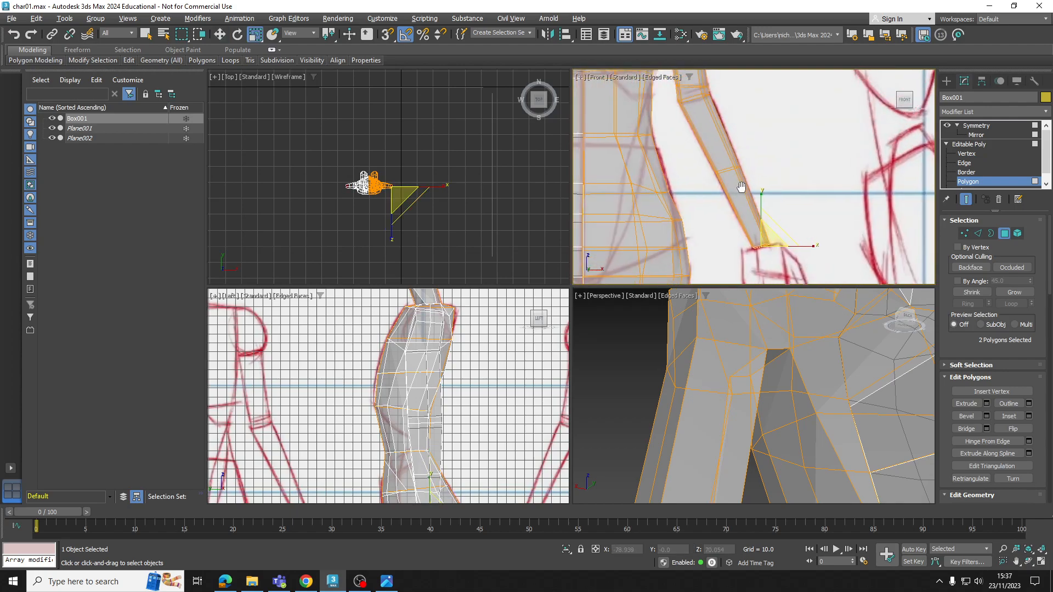
Select the six vertices on the outer side of the elbow and activate the Move tool
{"action": "left_click", "coordinate": [1015, 153]}
{"action": "scroll", "coordinate": [736, 158], "scroll_direction": "up", "scroll_amount": 4}
{"action": "left_click_drag", "start_coordinate": [721, 161], "coordinate": [756, 132]}
{"action": "key", "text": "w"}
{"action": "scroll", "coordinate": [436, 395], "scroll_direction": "down", "scroll_amount": 6}
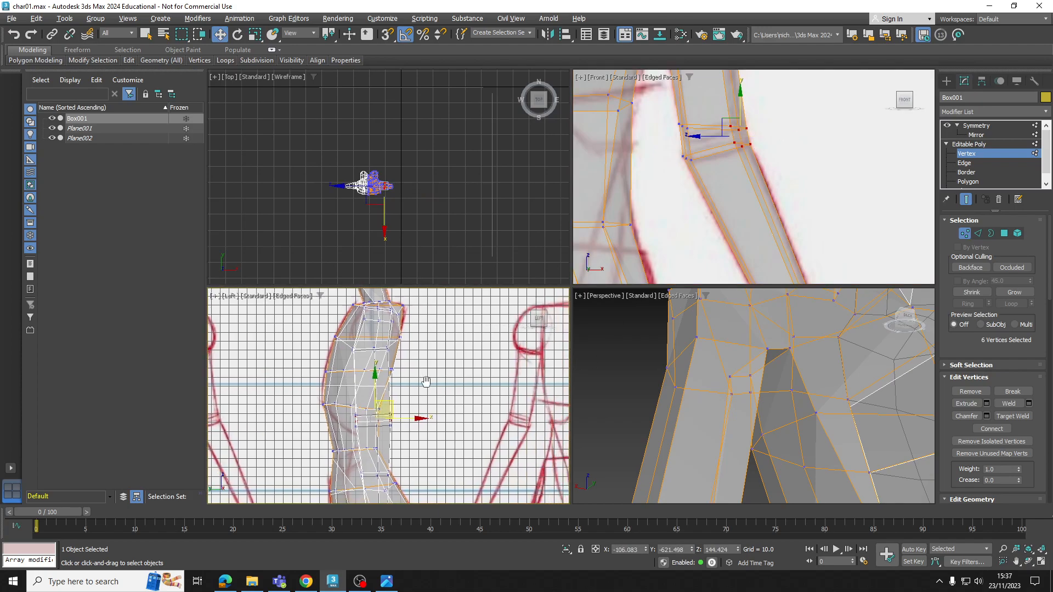
Compare the body's side profile with the side-view sketch by temporarily hiding the Box001 mesh
{"action": "middle_click_drag", "start_coordinate": [436, 396], "coordinate": [402, 359]}
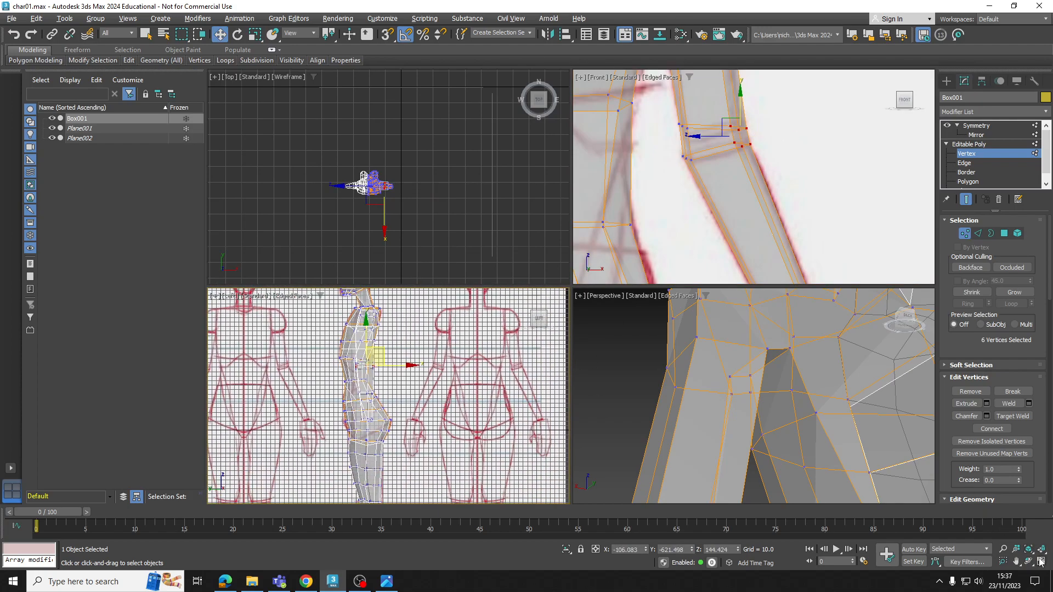
{"action": "left_click", "coordinate": [1040, 562]}
{"action": "scroll", "coordinate": [496, 213], "scroll_direction": "down", "scroll_amount": 5}
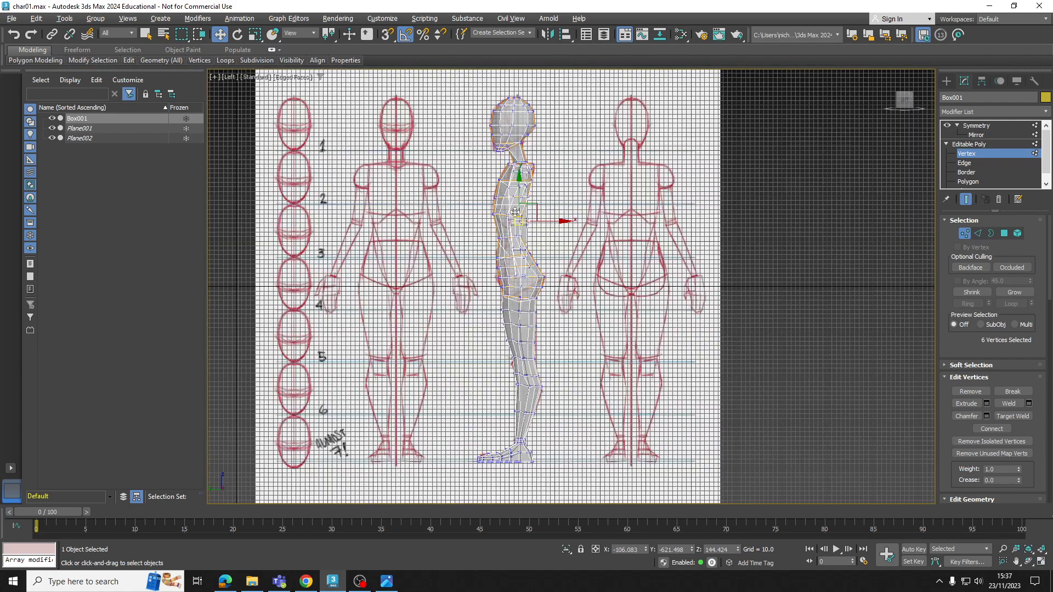
{"action": "scroll", "coordinate": [523, 210], "scroll_direction": "up", "scroll_amount": 5}
{"action": "middle_click_drag", "start_coordinate": [523, 210], "coordinate": [515, 243]}
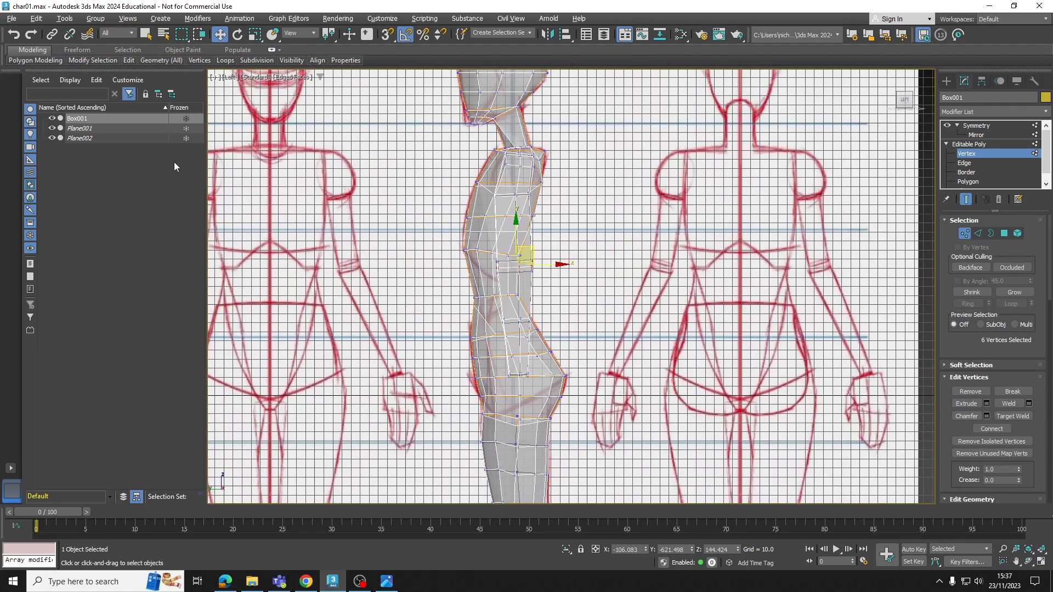
{"action": "left_click", "coordinate": [52, 118]}
{"action": "scroll", "coordinate": [496, 189], "scroll_direction": "down", "scroll_amount": 2}
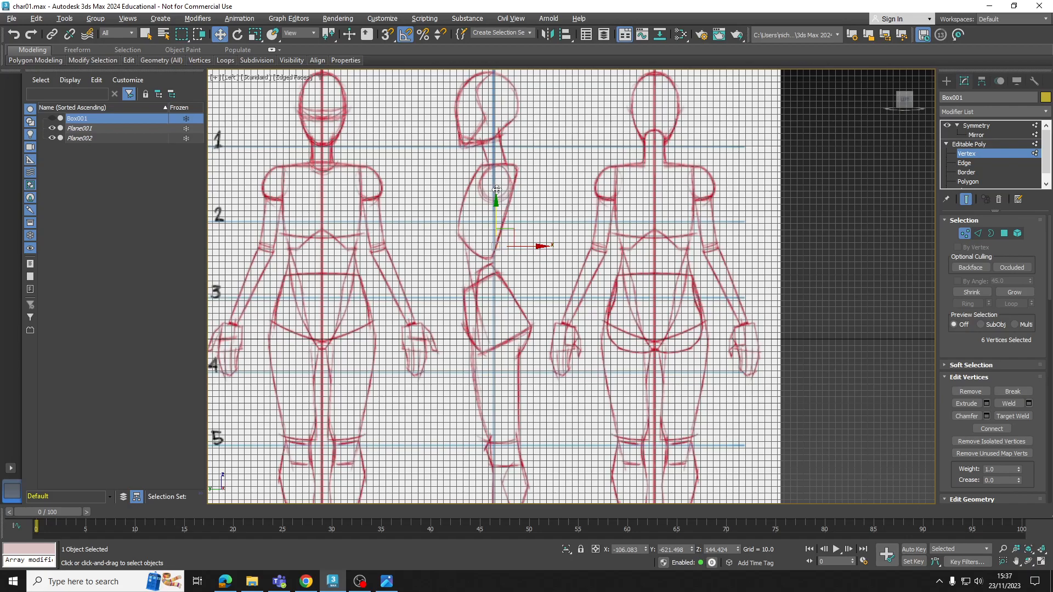
{"action": "scroll", "coordinate": [497, 189], "scroll_direction": "down", "scroll_amount": 4}
{"action": "scroll", "coordinate": [481, 274], "scroll_direction": "up", "scroll_amount": 6}
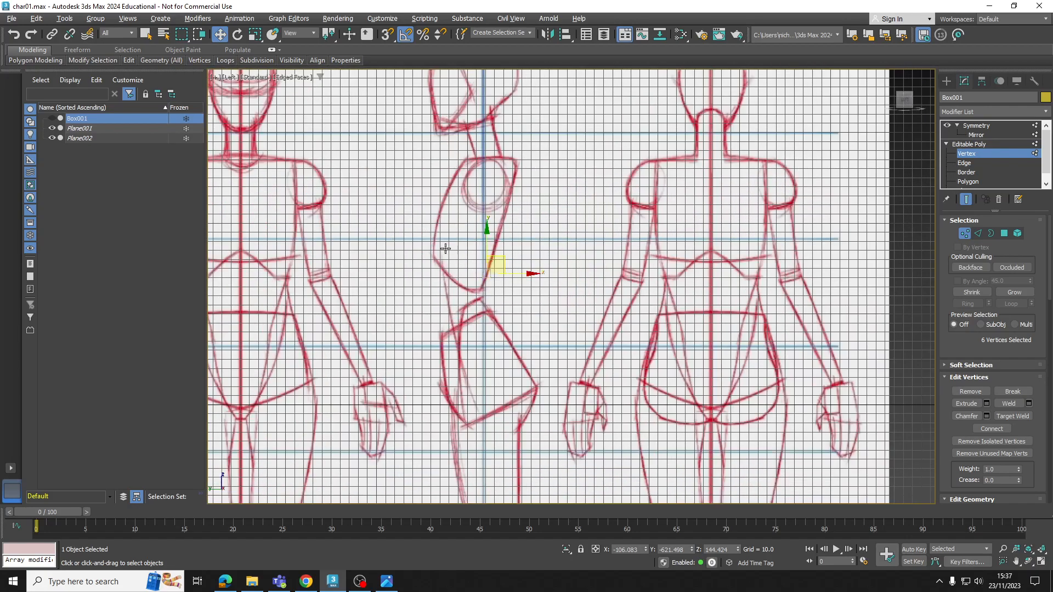
{"action": "left_click", "coordinate": [52, 117]}
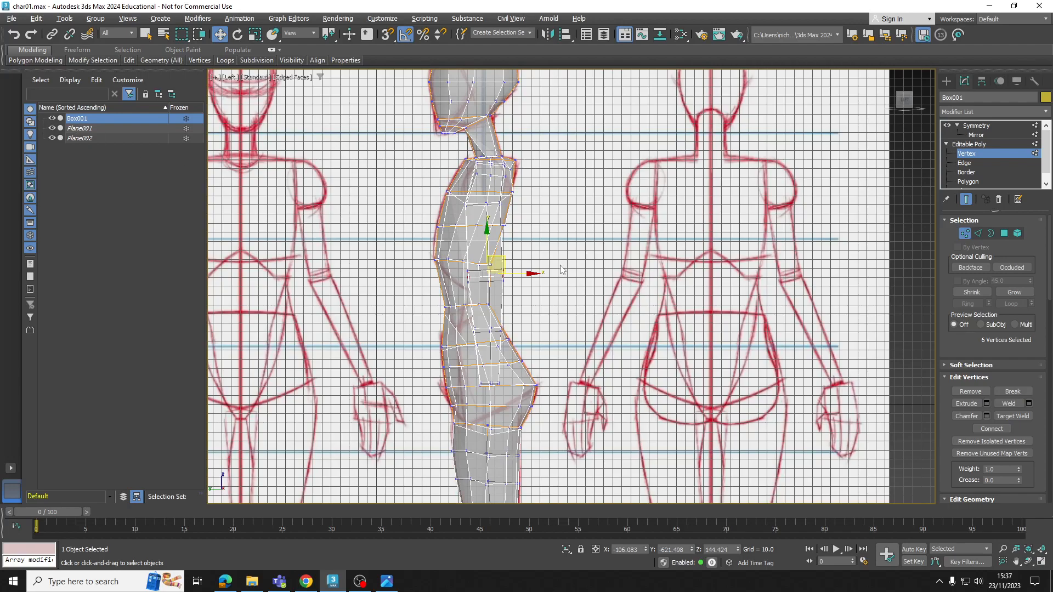
{"action": "left_click", "coordinate": [1041, 562]}
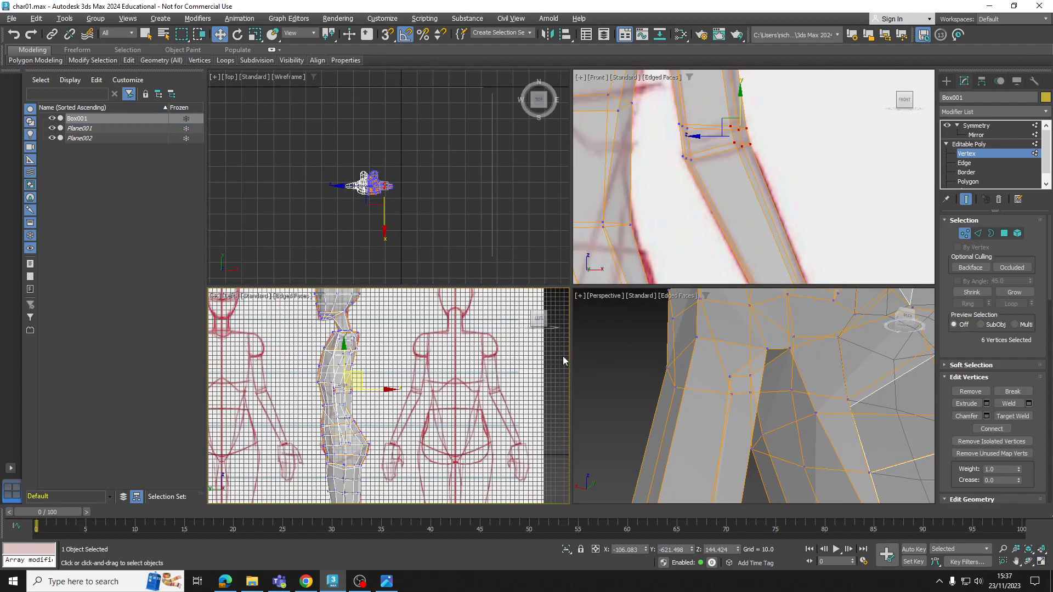
Hide both reference planes and display the mesh opaque in the maximized perspective view, turned to the arm's side
{"action": "scroll", "coordinate": [370, 377], "scroll_direction": "down", "scroll_amount": 4}
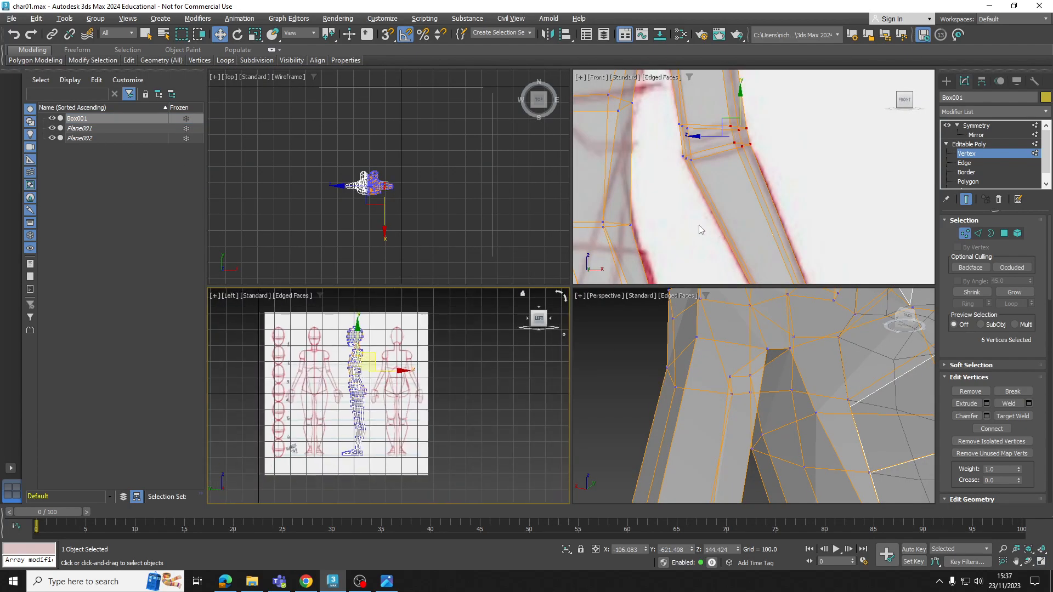
{"action": "scroll", "coordinate": [698, 222], "scroll_direction": "down", "scroll_amount": 3}
{"action": "scroll", "coordinate": [798, 399], "scroll_direction": "down", "scroll_amount": 5}
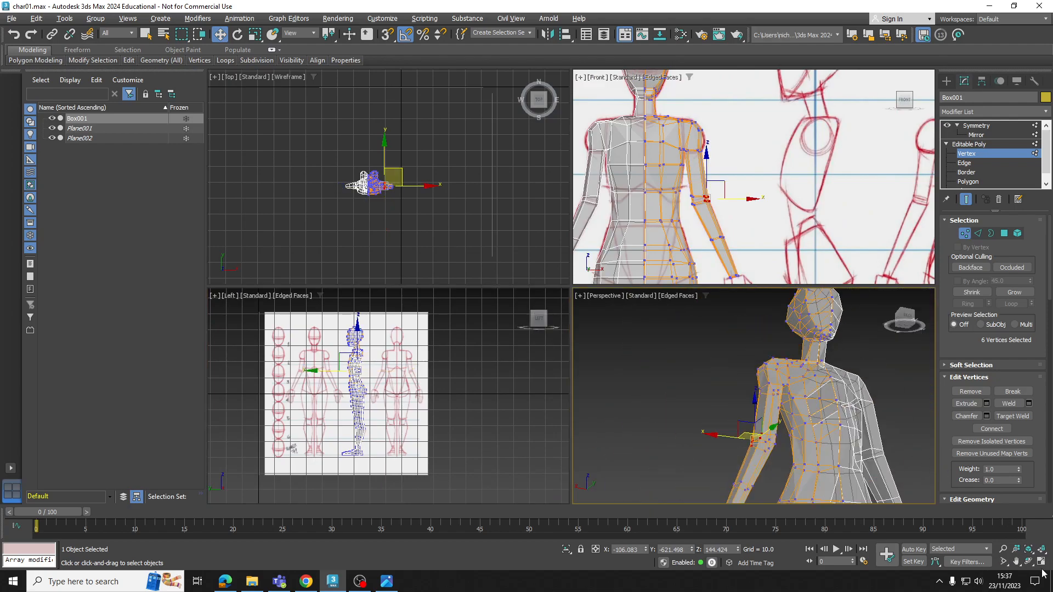
{"action": "left_click", "coordinate": [1040, 562]}
{"action": "middle_click_drag", "start_coordinate": [665, 329], "coordinate": [693, 272], "text": "alt"}
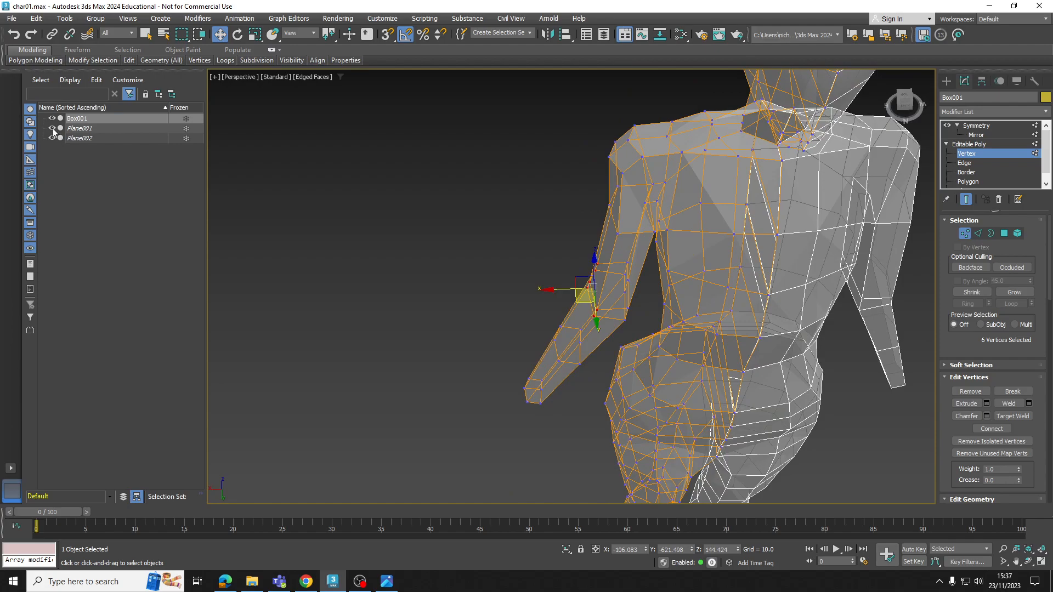
{"action": "middle_click_drag", "start_coordinate": [351, 233], "coordinate": [717, 281], "text": "alt"}
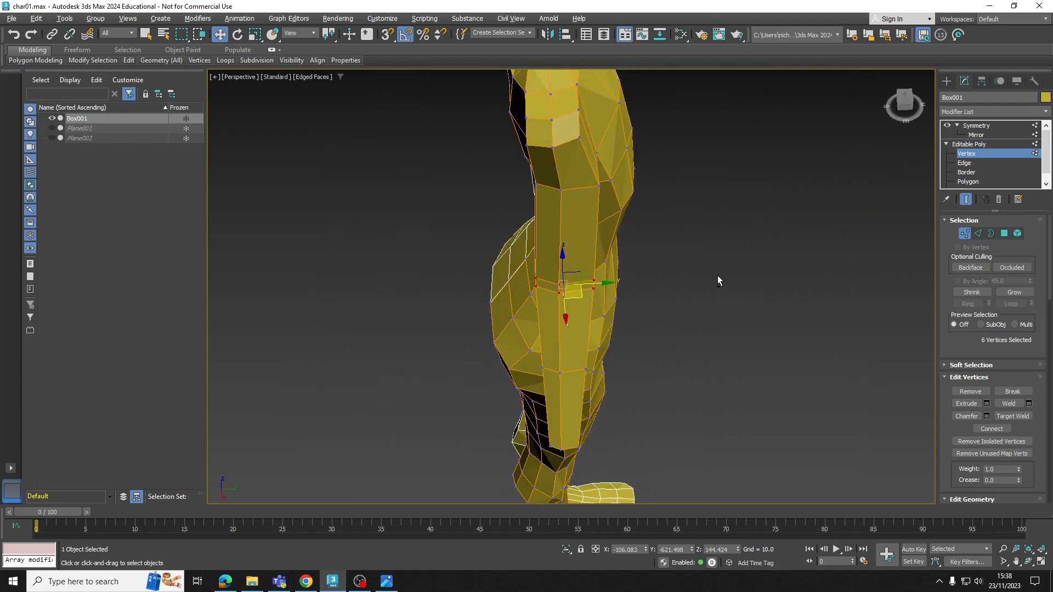
Select and adjust individual vertices around the elbow to refine the bend's shape from the side
{"action": "left_click", "coordinate": [965, 153]}
{"action": "middle_click_drag", "start_coordinate": [600, 275], "coordinate": [679, 277], "text": "alt"}
{"action": "left_click", "coordinate": [964, 154]}
{"action": "middle_click_drag", "start_coordinate": [612, 296], "coordinate": [645, 390], "text": "alt"}
{"action": "left_click", "coordinate": [613, 302]}
{"action": "left_click", "coordinate": [616, 311], "text": "ctrl"}
{"action": "left_click_drag", "start_coordinate": [645, 390], "coordinate": [642, 386]}
{"action": "middle_click_drag", "start_coordinate": [705, 491], "coordinate": [708, 438], "text": "alt"}
Adjust the outer upper-arm vertex just below the shoulder
{"action": "left_click", "coordinate": [670, 183]}
{"action": "left_click_drag", "start_coordinate": [696, 188], "coordinate": [681, 184]}
{"action": "scroll", "coordinate": [680, 185], "scroll_direction": "down", "scroll_amount": 4}
{"action": "middle_click_drag", "start_coordinate": [673, 184], "coordinate": [566, 163], "text": "alt"}
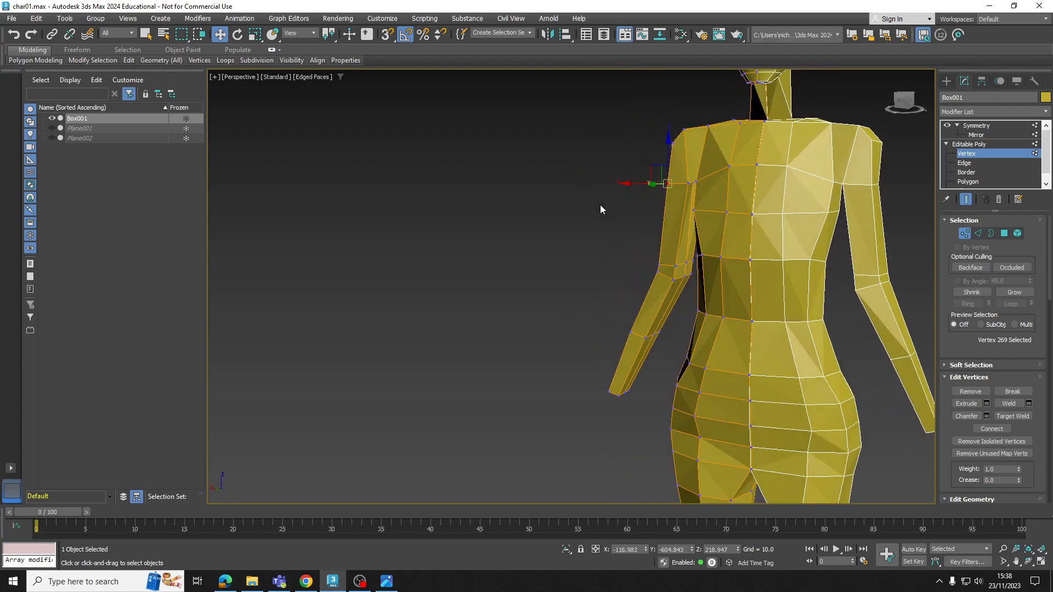
Move the two front vertices on the elbow's inner side outward and towards the back
{"action": "scroll", "coordinate": [674, 261], "scroll_direction": "up", "scroll_amount": 5}
{"action": "left_click", "coordinate": [682, 266]}
{"action": "left_click", "coordinate": [672, 303], "text": "ctrl"}
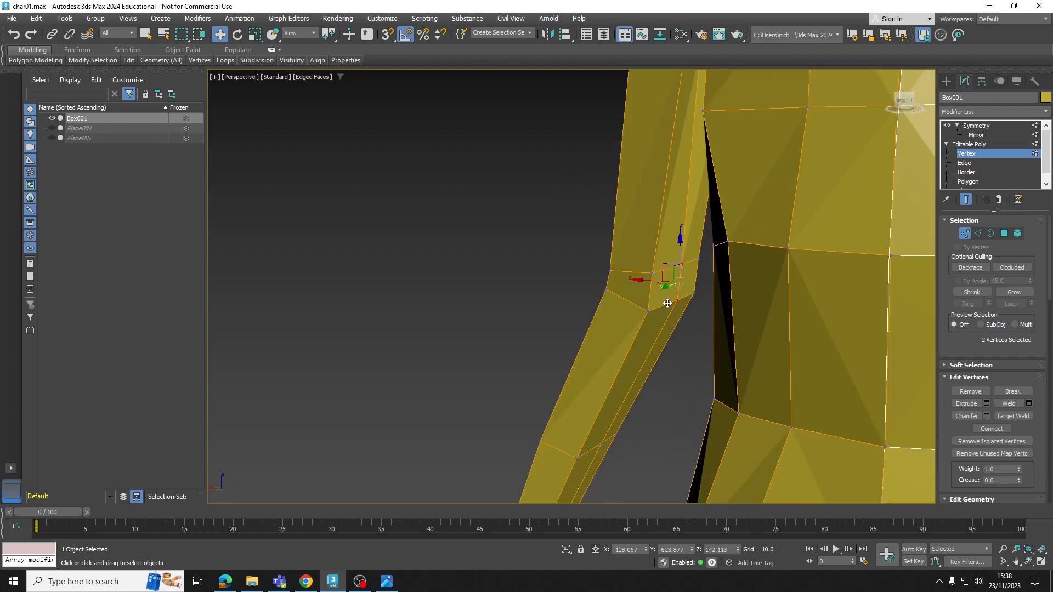
{"action": "left_click_drag", "start_coordinate": [646, 281], "coordinate": [640, 282]}
{"action": "middle_click_drag", "start_coordinate": [640, 281], "coordinate": [695, 333], "text": "alt"}
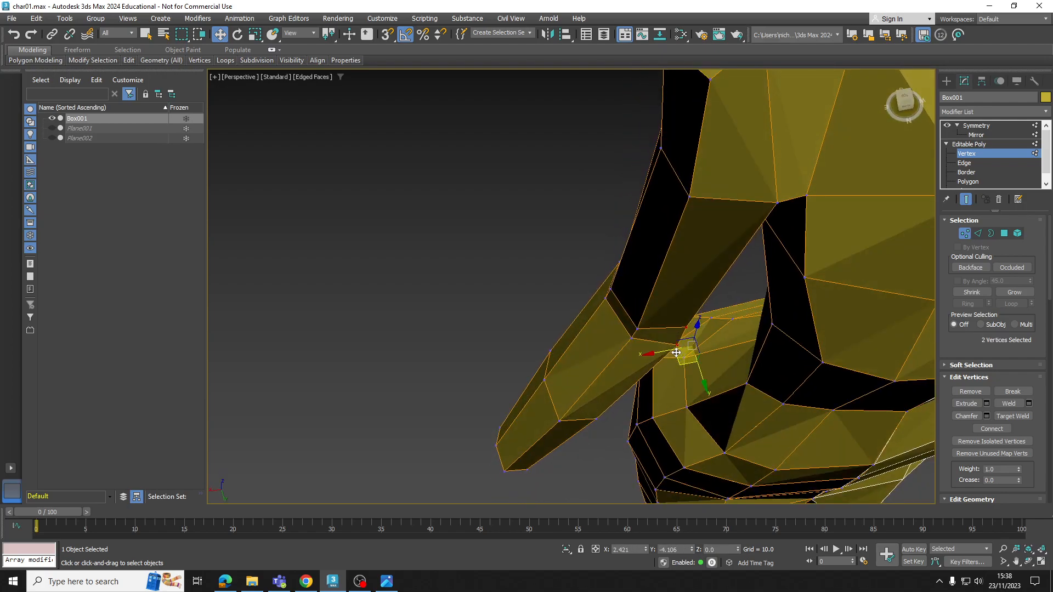
{"action": "middle_click_drag", "start_coordinate": [673, 349], "coordinate": [762, 392], "text": "alt"}
Reposition the two rear vertices on the elbow's inner side to round the arm
{"action": "left_click", "coordinate": [702, 400]}
{"action": "left_click", "coordinate": [701, 423], "text": "ctrl"}
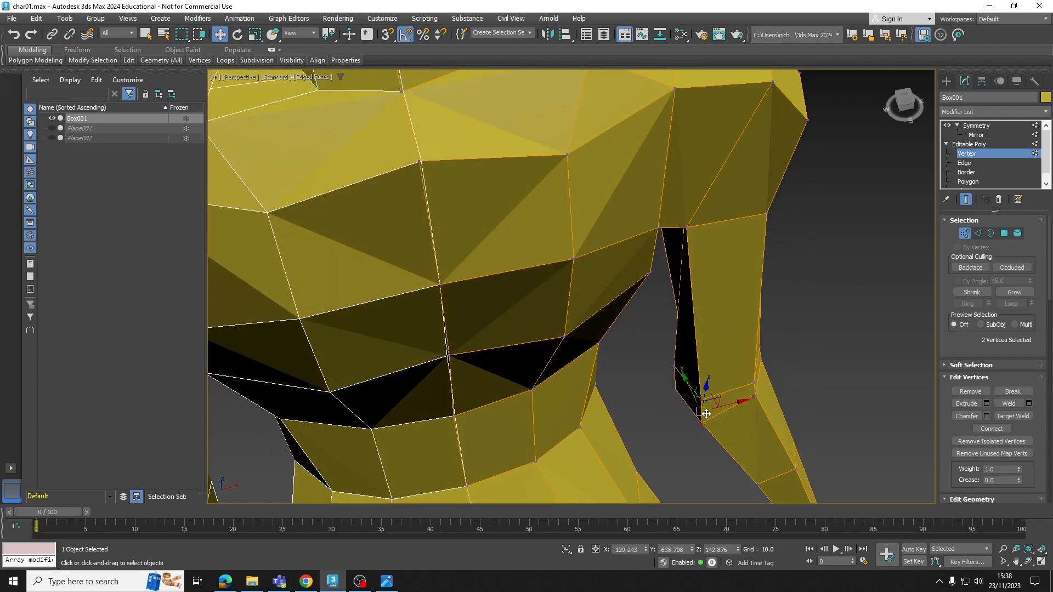
{"action": "left_click_drag", "start_coordinate": [714, 403], "coordinate": [716, 389]}
Narrow the mid-forearm's side profile by moving its rear and front vertex pairs towards each other
{"action": "scroll", "coordinate": [727, 389], "scroll_direction": "down", "scroll_amount": 3}
{"action": "middle_click_drag", "start_coordinate": [731, 390], "coordinate": [674, 363], "text": "alt"}
{"action": "scroll", "coordinate": [741, 285], "scroll_direction": "down", "scroll_amount": 3}
{"action": "scroll", "coordinate": [735, 362], "scroll_direction": "up", "scroll_amount": 2}
{"action": "left_click", "coordinate": [730, 362]}
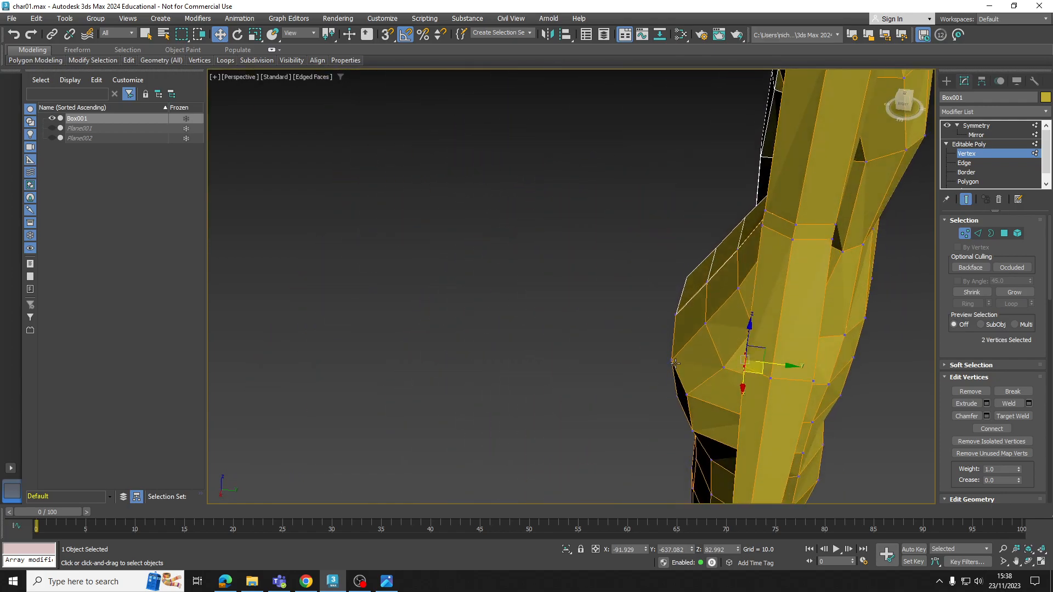
{"action": "middle_click_drag", "start_coordinate": [787, 364], "coordinate": [808, 394], "text": "alt"}
{"action": "left_click", "coordinate": [770, 377]}
{"action": "left_click", "coordinate": [792, 380], "text": "ctrl"}
{"action": "left_click_drag", "start_coordinate": [812, 386], "coordinate": [797, 382]}
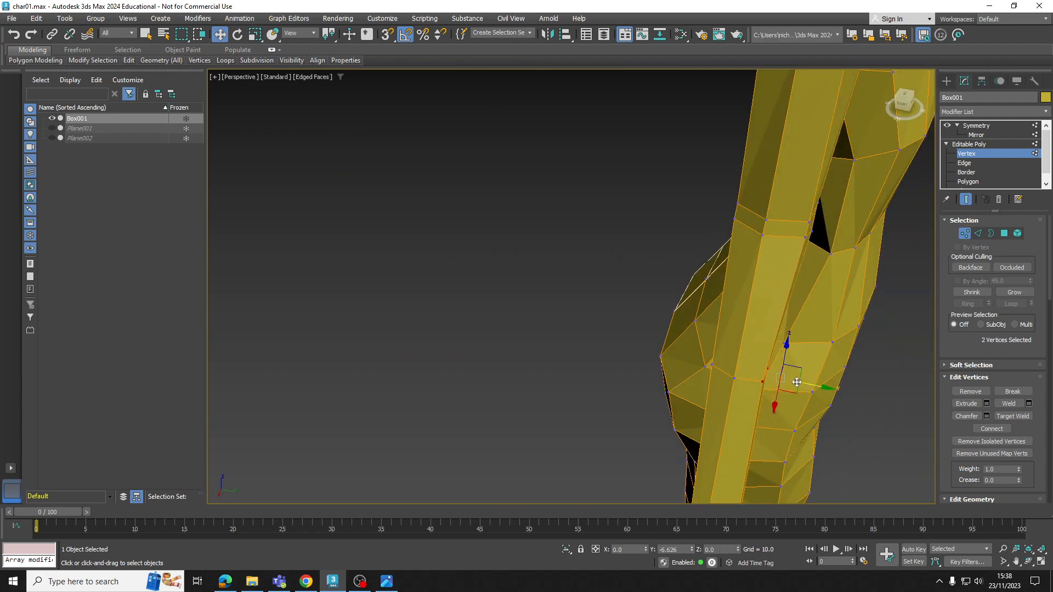
{"action": "middle_click_drag", "start_coordinate": [796, 382], "coordinate": [552, 329], "text": "alt"}
Move the upper-arm vertex inside the armpit closer to the torso
{"action": "scroll", "coordinate": [563, 327], "scroll_direction": "down", "scroll_amount": 3}
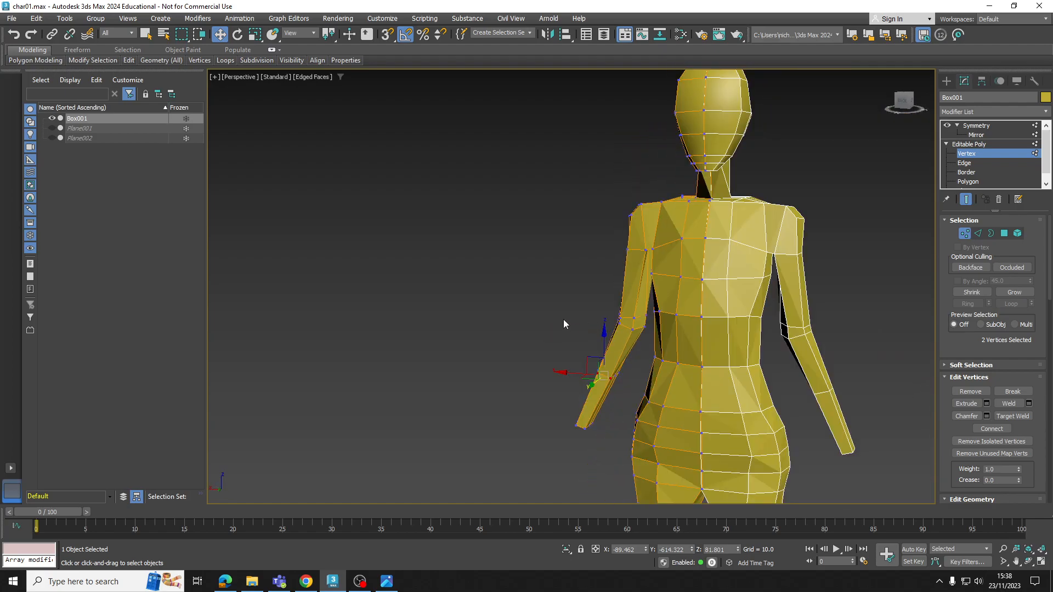
{"action": "scroll", "coordinate": [659, 232], "scroll_direction": "up", "scroll_amount": 6}
{"action": "middle_click_drag", "start_coordinate": [699, 216], "coordinate": [664, 209], "text": "alt"}
{"action": "scroll", "coordinate": [616, 248], "scroll_direction": "up", "scroll_amount": 5}
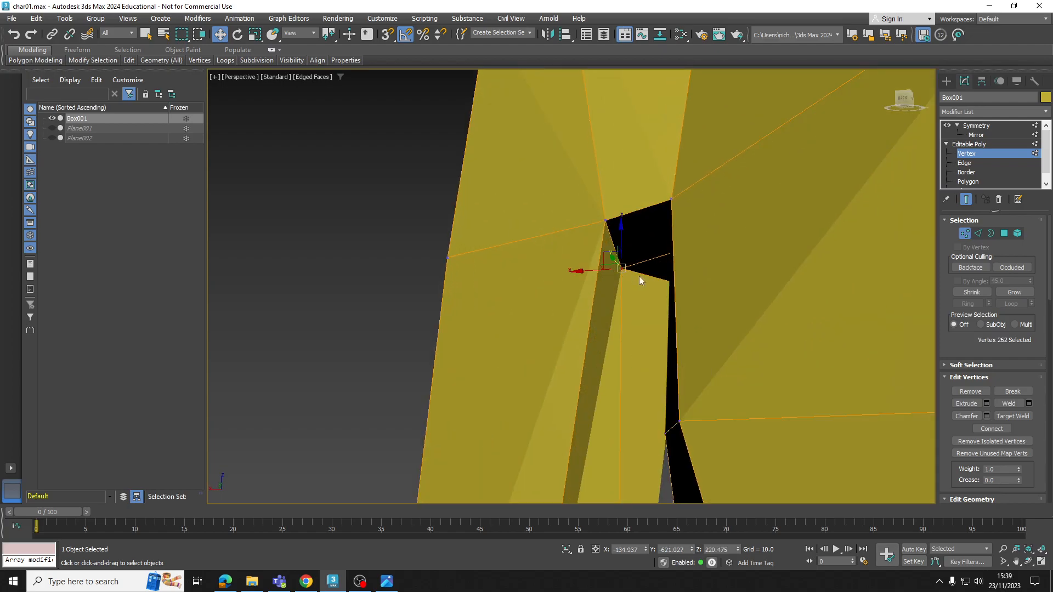
{"action": "middle_click_drag", "start_coordinate": [633, 277], "coordinate": [571, 279], "text": "alt"}
{"action": "left_click_drag", "start_coordinate": [582, 271], "coordinate": [616, 271]}
{"action": "scroll", "coordinate": [616, 271], "scroll_direction": "down", "scroll_amount": 5}
{"action": "middle_click_drag", "start_coordinate": [616, 271], "coordinate": [711, 253], "text": "alt"}
Adjust the vertices along the top of the shoulder to smooth its contour
{"action": "middle_click_drag", "start_coordinate": [677, 196], "coordinate": [675, 154], "text": "alt"}
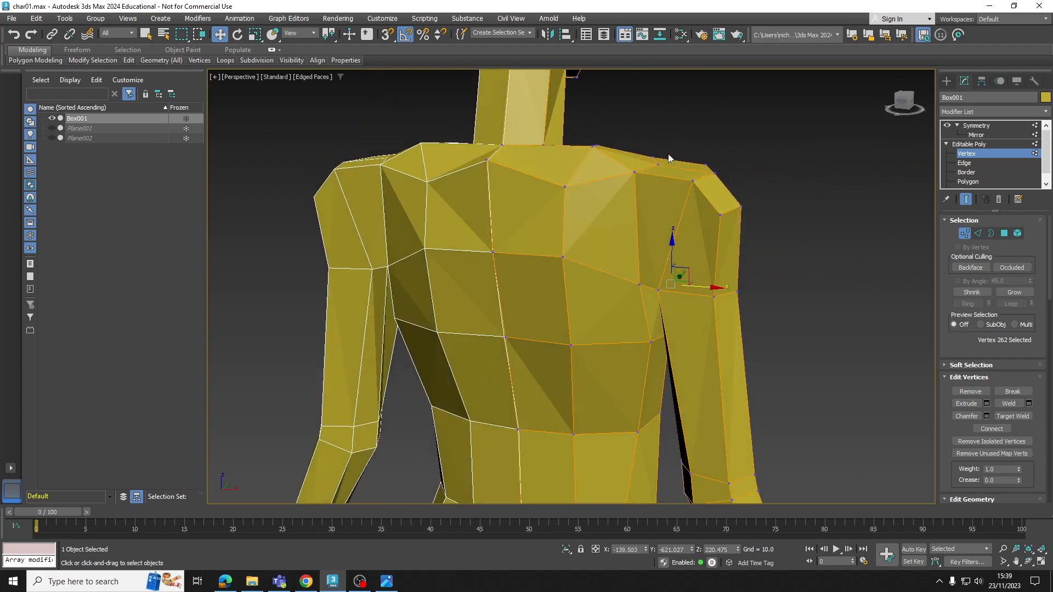
{"action": "left_click_drag", "start_coordinate": [660, 139], "coordinate": [659, 125]}
{"action": "middle_click_drag", "start_coordinate": [699, 195], "coordinate": [673, 199], "text": "alt"}
{"action": "left_click", "coordinate": [670, 185]}
{"action": "left_click_drag", "start_coordinate": [668, 148], "coordinate": [697, 211]}
{"action": "middle_click_drag", "start_coordinate": [697, 212], "coordinate": [660, 214], "text": "alt"}
{"action": "left_click", "coordinate": [676, 207]}
{"action": "left_click_drag", "start_coordinate": [695, 206], "coordinate": [682, 207]}
{"action": "middle_click_drag", "start_coordinate": [721, 206], "coordinate": [640, 206], "text": "alt"}
Reposition the shoulder's outer vertices and the upper-arm vertex below them to round the shoulder cap
{"action": "left_click_drag", "start_coordinate": [733, 156], "coordinate": [732, 250]}
{"action": "left_click", "coordinate": [721, 221]}
{"action": "left_click", "coordinate": [666, 226]}
{"action": "middle_click_drag", "start_coordinate": [666, 225], "coordinate": [610, 229], "text": "alt"}
{"action": "left_click_drag", "start_coordinate": [668, 197], "coordinate": [675, 214]}
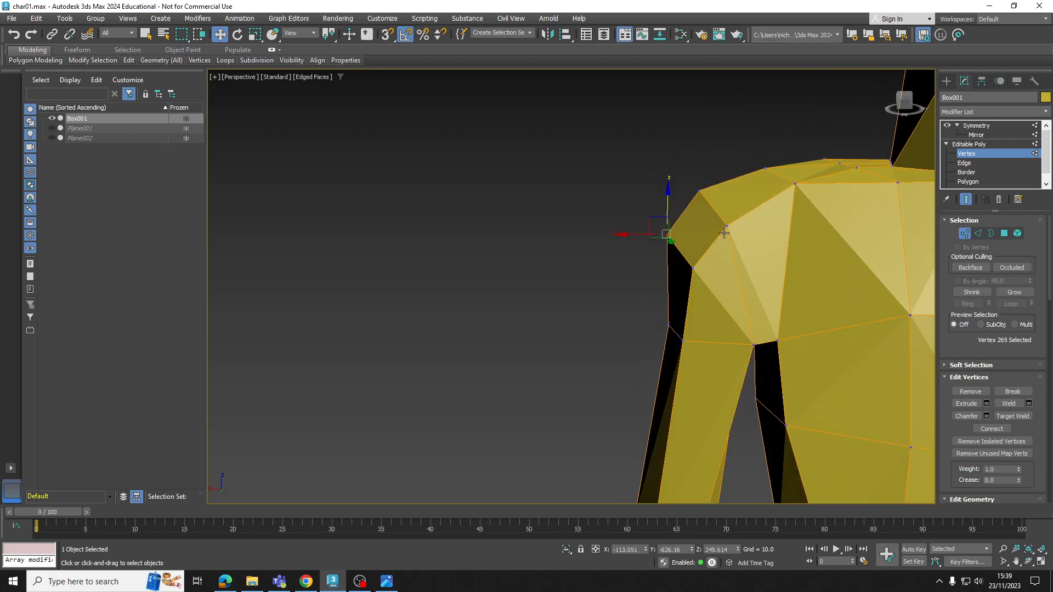
{"action": "scroll", "coordinate": [714, 233], "scroll_direction": "down", "scroll_amount": 6}
{"action": "left_click_drag", "start_coordinate": [677, 222], "coordinate": [648, 216]}
{"action": "middle_click_drag", "start_coordinate": [665, 318], "coordinate": [604, 285], "text": "alt"}
Move the front pair of wrist vertices backward to narrow the wrist in side profile
{"action": "scroll", "coordinate": [713, 383], "scroll_direction": "up", "scroll_amount": 2}
{"action": "scroll", "coordinate": [604, 285], "scroll_direction": "up", "scroll_amount": 3}
{"action": "middle_click_drag", "start_coordinate": [605, 285], "coordinate": [599, 251]}
{"action": "scroll", "coordinate": [598, 264], "scroll_direction": "down", "scroll_amount": 2}
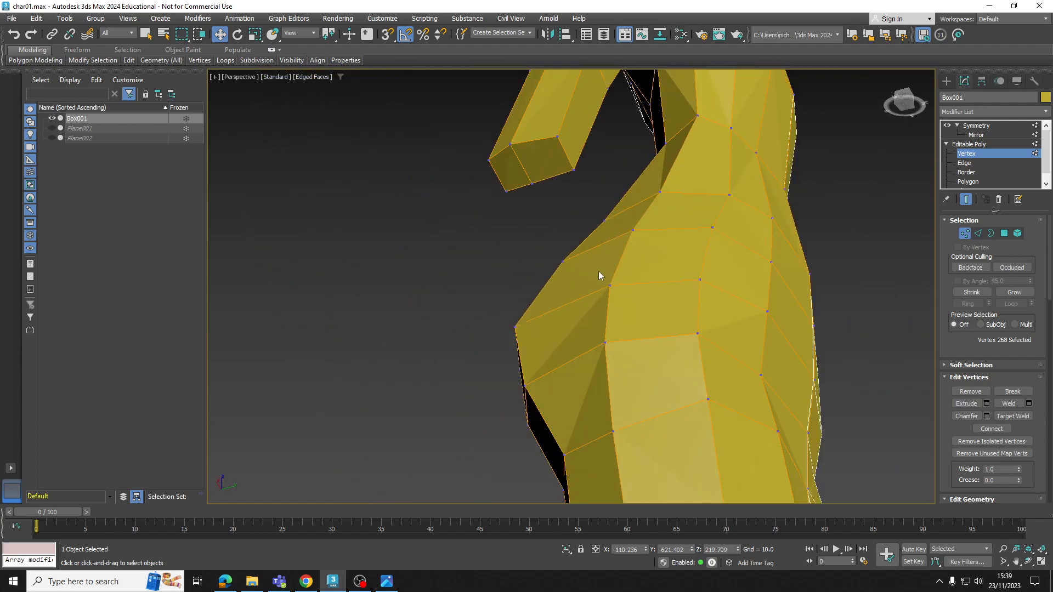
{"action": "left_click", "coordinate": [574, 174], "text": "ctrl"}
{"action": "middle_click_drag", "start_coordinate": [574, 174], "coordinate": [600, 161], "text": "alt"}
{"action": "left_click_drag", "start_coordinate": [601, 173], "coordinate": [589, 176]}
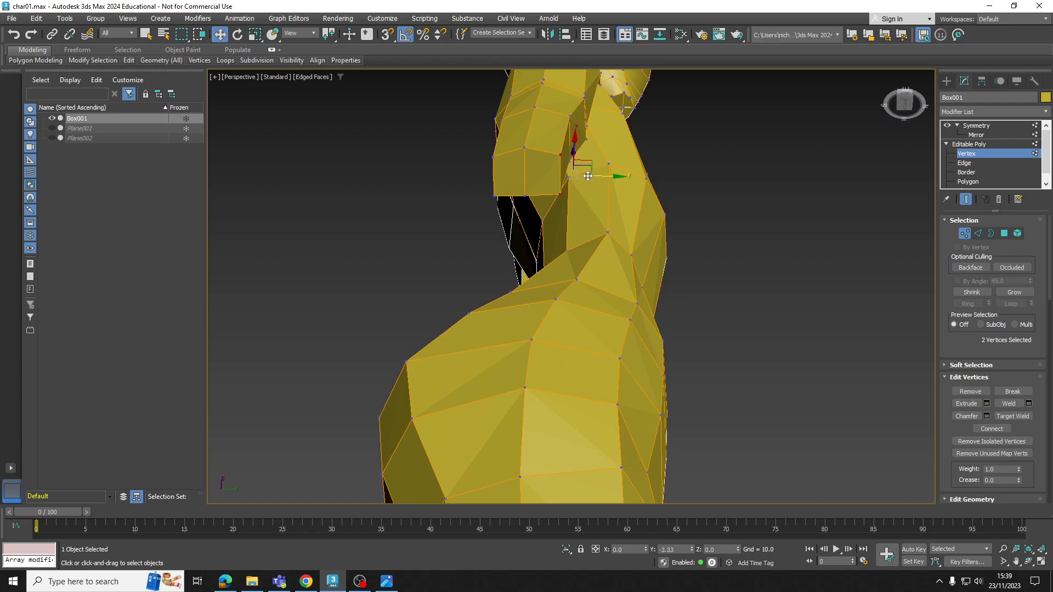
Move the rear pair of wrist vertices forward and adjust the middle vertex of the wrist opening
{"action": "left_click", "coordinate": [495, 157]}
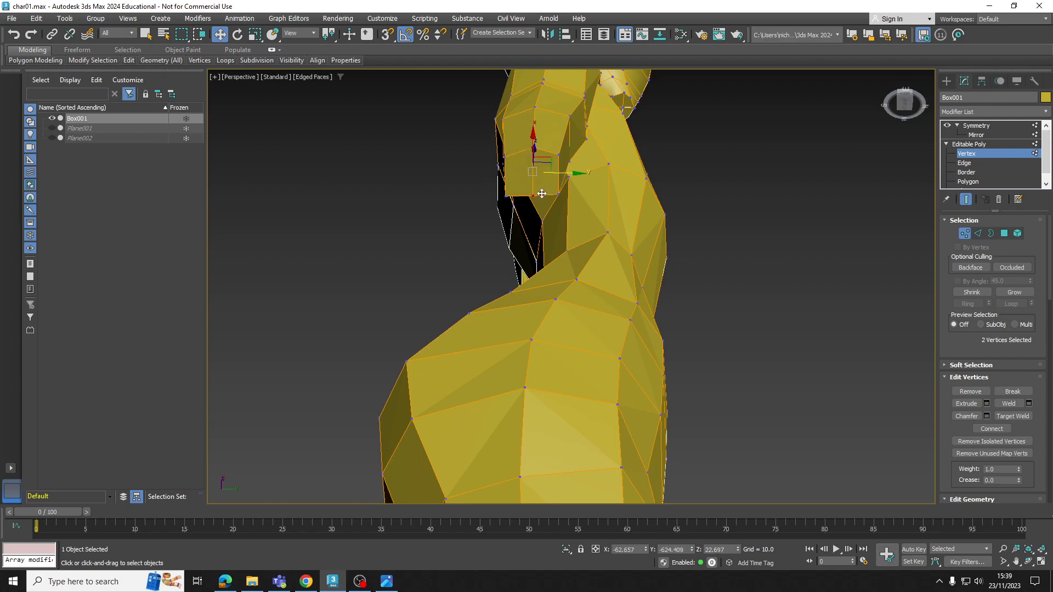
{"action": "middle_click_drag", "start_coordinate": [535, 196], "coordinate": [620, 217], "text": "alt"}
{"action": "left_click_drag", "start_coordinate": [652, 252], "coordinate": [645, 257]}
{"action": "middle_click_drag", "start_coordinate": [643, 257], "coordinate": [544, 286], "text": "alt"}
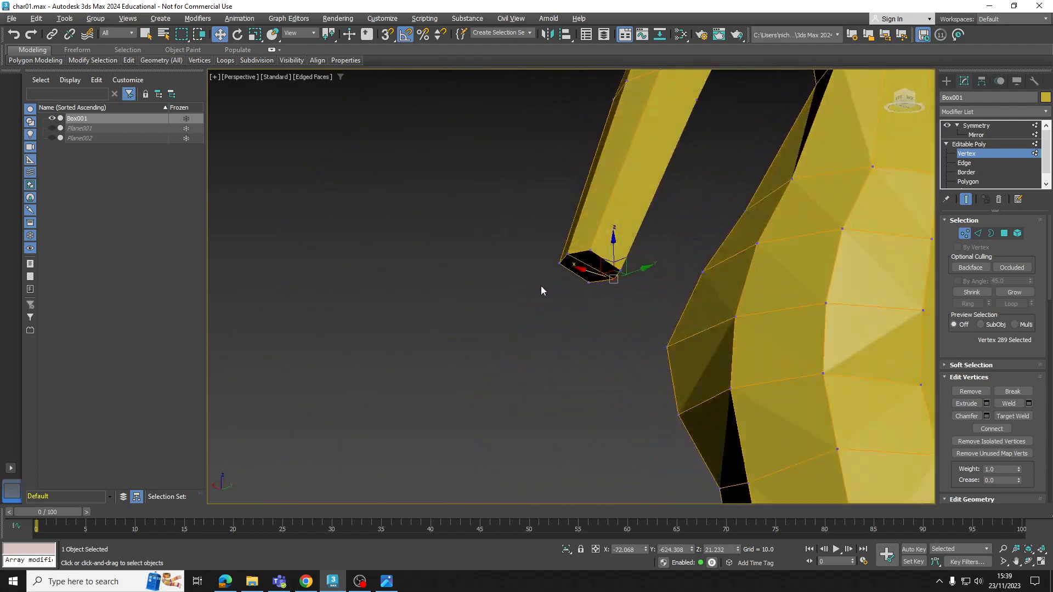
Compare the arm's proportions with the sketches in the four-viewport layout, with both reference planes shown
{"action": "scroll", "coordinate": [543, 286], "scroll_direction": "down", "scroll_amount": 5}
{"action": "middle_click_drag", "start_coordinate": [575, 255], "coordinate": [546, 285], "text": "alt"}
{"action": "scroll", "coordinate": [546, 285], "scroll_direction": "down", "scroll_amount": 3}
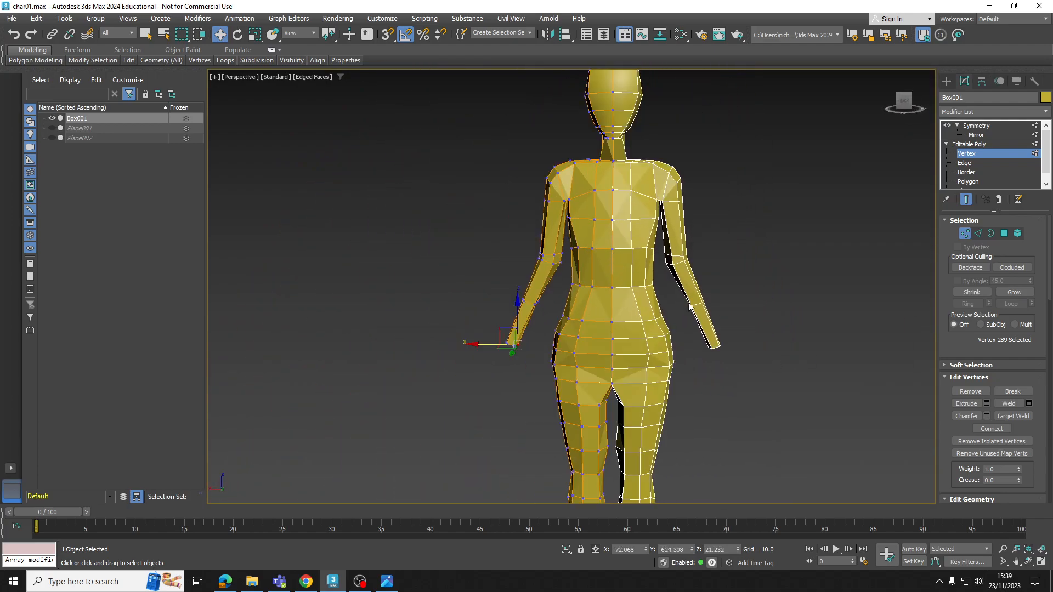
{"action": "left_click", "coordinate": [1041, 562]}
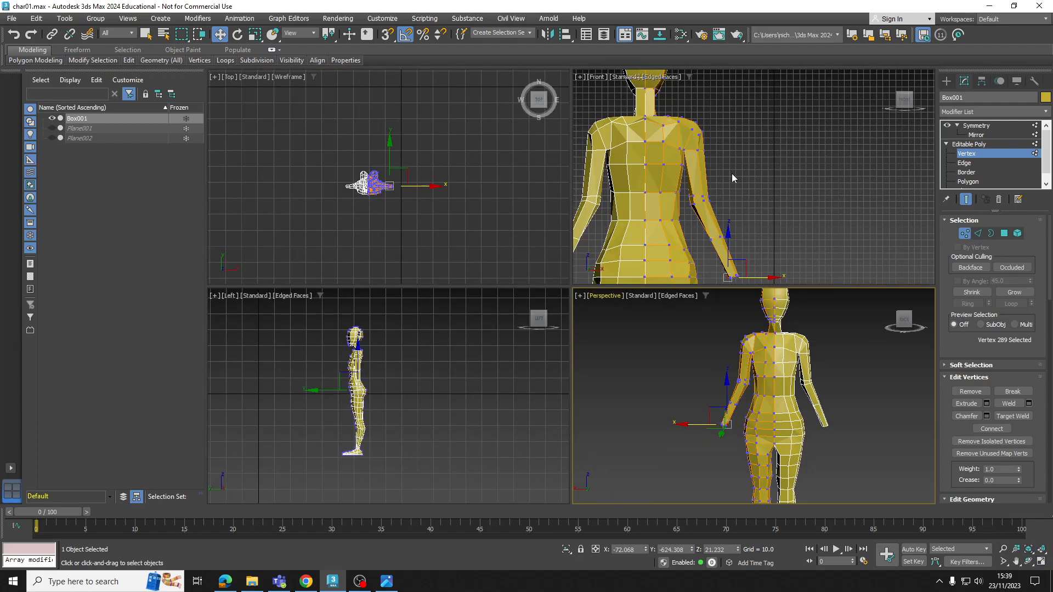
{"action": "middle_click_drag", "start_coordinate": [732, 173], "coordinate": [743, 179]}
{"action": "left_click", "coordinate": [52, 128]}
{"action": "left_click", "coordinate": [51, 138]}
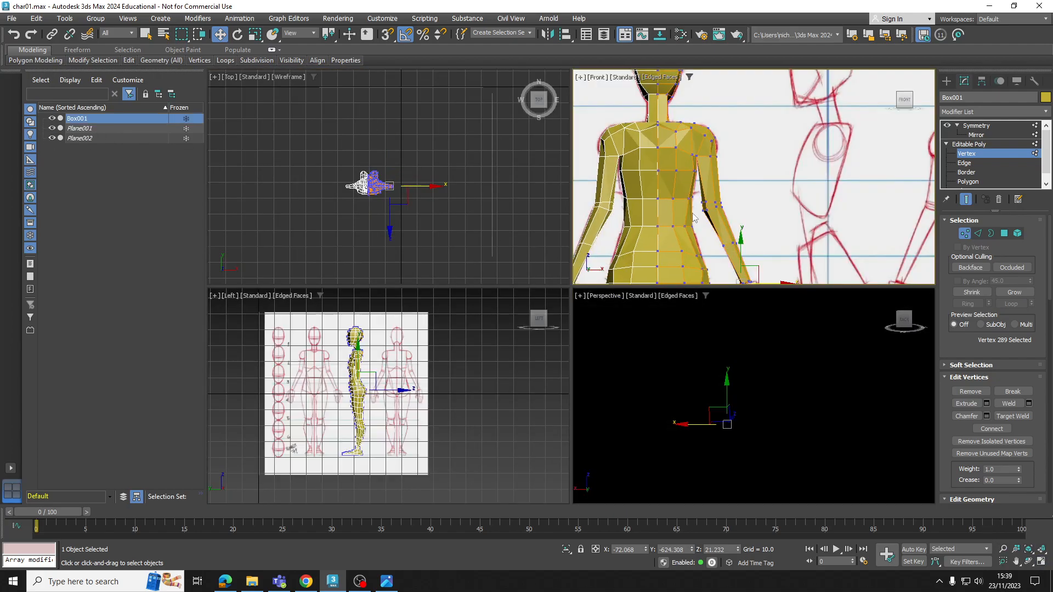
{"action": "scroll", "coordinate": [643, 181], "scroll_direction": "down", "scroll_amount": 3}
{"action": "scroll", "coordinate": [642, 181], "scroll_direction": "up", "scroll_amount": 6}
{"action": "scroll", "coordinate": [643, 180], "scroll_direction": "down", "scroll_amount": 4}
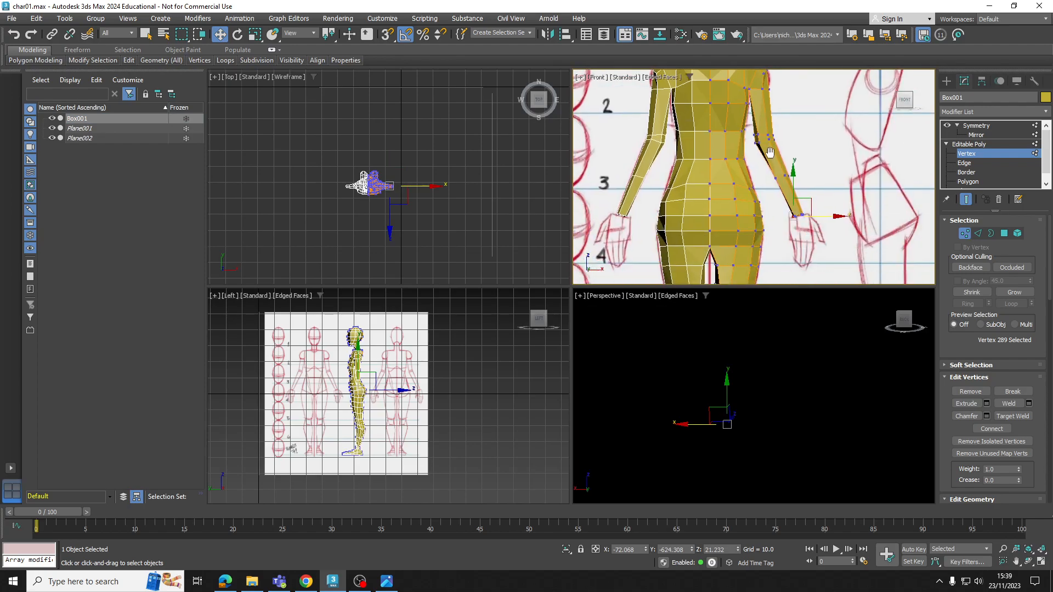
{"action": "middle_click_drag", "start_coordinate": [731, 388], "coordinate": [654, 408], "text": "alt"}
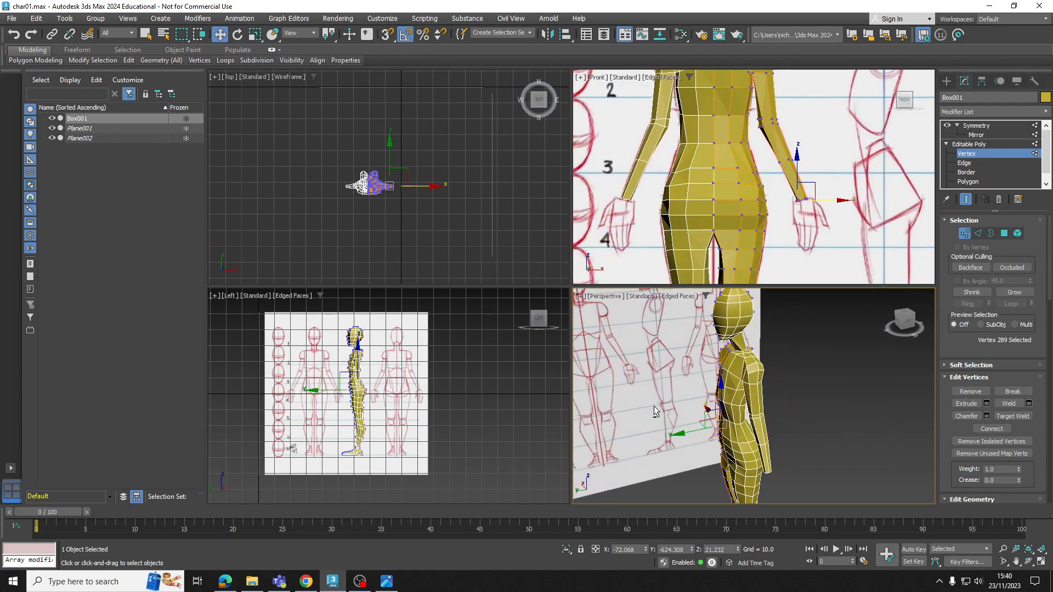
Hide both reference planes, clear the vertex selection and maximize the perspective view
{"action": "left_click", "coordinate": [52, 129]}
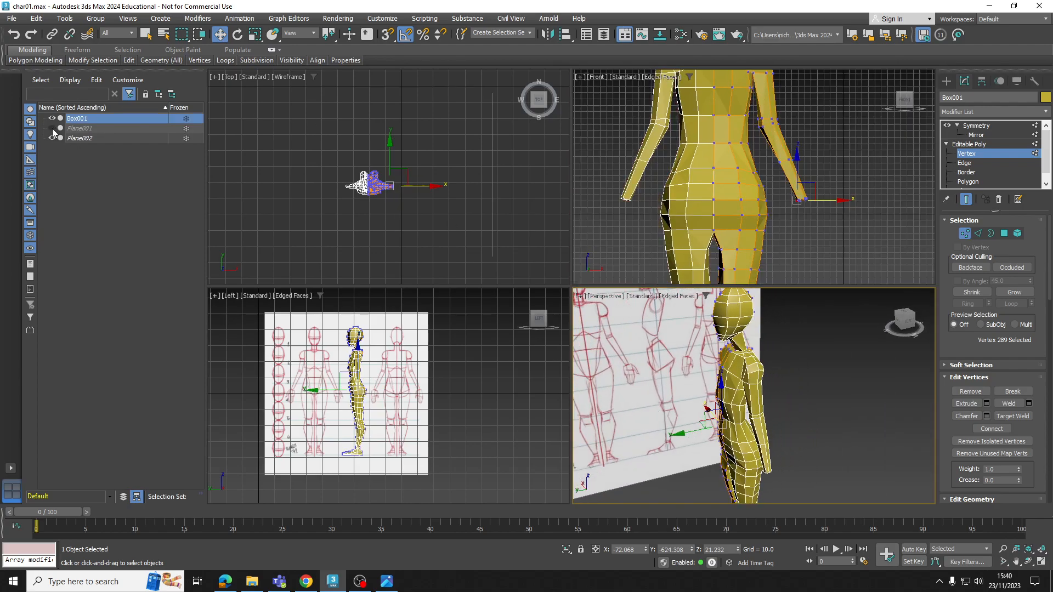
{"action": "left_click", "coordinate": [52, 137]}
{"action": "middle_click_drag", "start_coordinate": [564, 371], "coordinate": [617, 362], "text": "alt"}
{"action": "left_click", "coordinate": [245, 297]}
{"action": "left_click", "coordinate": [249, 410]}
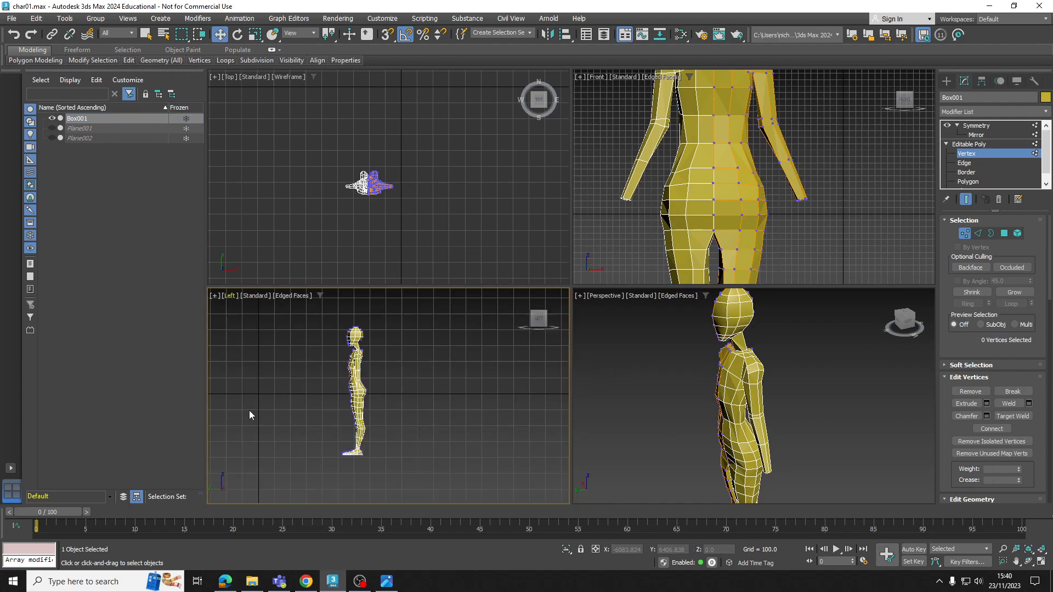
{"action": "middle_click_drag", "start_coordinate": [625, 377], "coordinate": [657, 373], "text": "alt"}
{"action": "left_click", "coordinate": [1040, 563]}
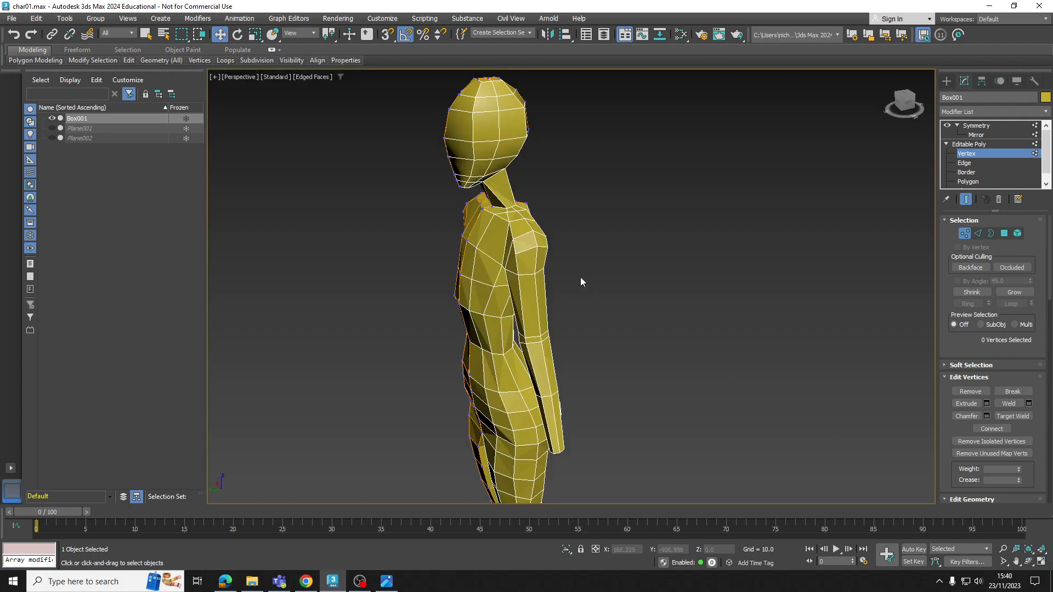
Check the whole deselected body from the side, then reselect the mesh at vertex level
{"action": "middle_click_drag", "start_coordinate": [586, 282], "coordinate": [666, 280], "text": "alt"}
{"action": "left_click", "coordinate": [974, 144]}
{"action": "left_click", "coordinate": [757, 266]}
{"action": "middle_click_drag", "start_coordinate": [758, 268], "coordinate": [623, 275], "text": "alt"}
{"action": "left_click", "coordinate": [536, 254]}
{"action": "left_click", "coordinate": [966, 153]}
{"action": "scroll", "coordinate": [471, 264], "scroll_direction": "up", "scroll_amount": 8}
Adjust individual vertices around the upper arm just below the shoulder to even out its outline
{"action": "left_click_drag", "start_coordinate": [534, 282], "coordinate": [535, 282]}
{"action": "middle_click_drag", "start_coordinate": [623, 295], "coordinate": [545, 307], "text": "alt"}
{"action": "scroll", "coordinate": [482, 294], "scroll_direction": "down", "scroll_amount": 10}
{"action": "scroll", "coordinate": [462, 320], "scroll_direction": "up", "scroll_amount": 3}
{"action": "left_click_drag", "start_coordinate": [464, 279], "coordinate": [471, 274]}
{"action": "scroll", "coordinate": [526, 256], "scroll_direction": "up", "scroll_amount": 5}
{"action": "middle_click_drag", "start_coordinate": [517, 248], "coordinate": [726, 245], "text": "alt"}
{"action": "middle_click_drag", "start_coordinate": [482, 188], "coordinate": [473, 190], "text": "alt"}
{"action": "left_click", "coordinate": [451, 189]}
{"action": "scroll", "coordinate": [472, 190], "scroll_direction": "up", "scroll_amount": 4}
{"action": "left_click_drag", "start_coordinate": [486, 191], "coordinate": [469, 190]}
Shift the armpit-level vertices front to back to refine the join between arm and torso
{"action": "scroll", "coordinate": [529, 201], "scroll_direction": "down", "scroll_amount": 5}
{"action": "middle_click_drag", "start_coordinate": [532, 201], "coordinate": [526, 198], "text": "alt"}
{"action": "left_click", "coordinate": [526, 197]}
{"action": "left_click_drag", "start_coordinate": [549, 199], "coordinate": [543, 199]}
{"action": "middle_click_drag", "start_coordinate": [542, 199], "coordinate": [528, 199], "text": "alt"}
{"action": "left_click_drag", "start_coordinate": [577, 200], "coordinate": [570, 199]}
{"action": "middle_click_drag", "start_coordinate": [569, 199], "coordinate": [591, 200], "text": "alt"}
{"action": "left_click", "coordinate": [581, 196]}
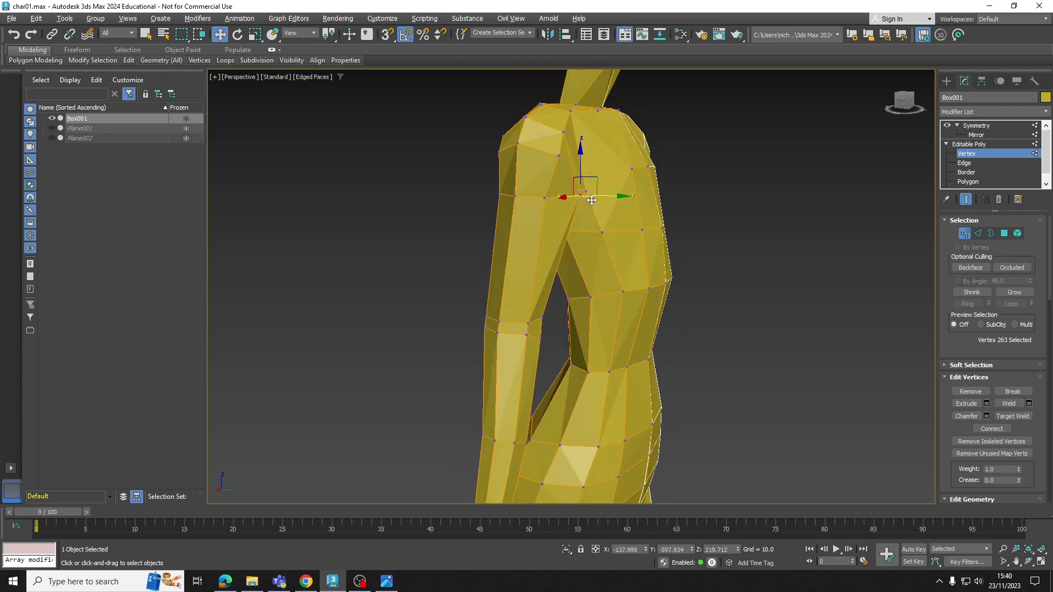
Try to shift the armpit vertex along the Y axis and check the arm and torso from several angles
{"action": "left_click_drag", "start_coordinate": [598, 197], "coordinate": [592, 197]}
{"action": "middle_click_drag", "start_coordinate": [592, 197], "coordinate": [402, 295], "text": "alt"}
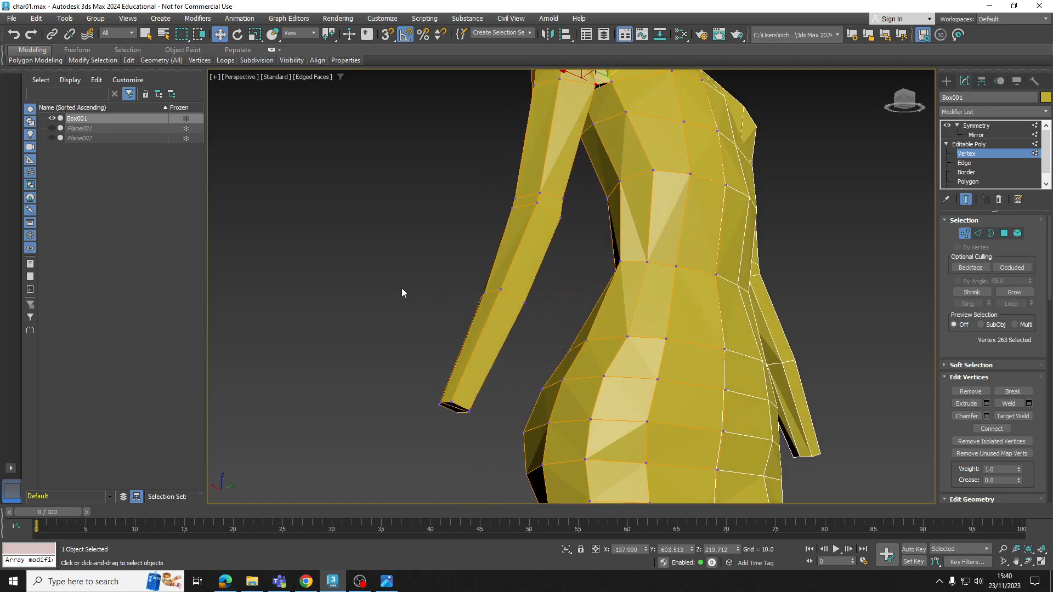
{"action": "left_click_drag", "start_coordinate": [481, 406], "coordinate": [489, 432]}
{"action": "left_click_drag", "start_coordinate": [455, 269], "coordinate": [541, 326], "text": "ctrl"}
{"action": "middle_click_drag", "start_coordinate": [542, 327], "coordinate": [604, 366], "text": "alt"}
{"action": "left_click_drag", "start_coordinate": [515, 351], "coordinate": [491, 345]}
{"action": "scroll", "coordinate": [501, 338], "scroll_direction": "down", "scroll_amount": 5}
{"action": "middle_click_drag", "start_coordinate": [504, 335], "coordinate": [528, 295], "text": "alt"}
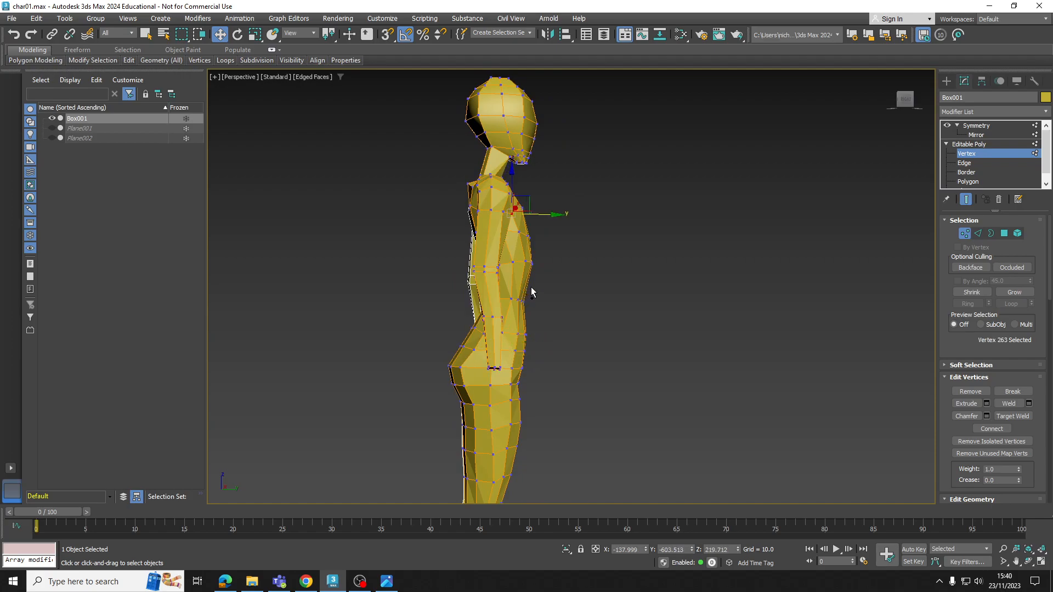
Undo the last armpit vertex adjustments and check the whole figure
{"action": "key", "text": "ctrl+a"}
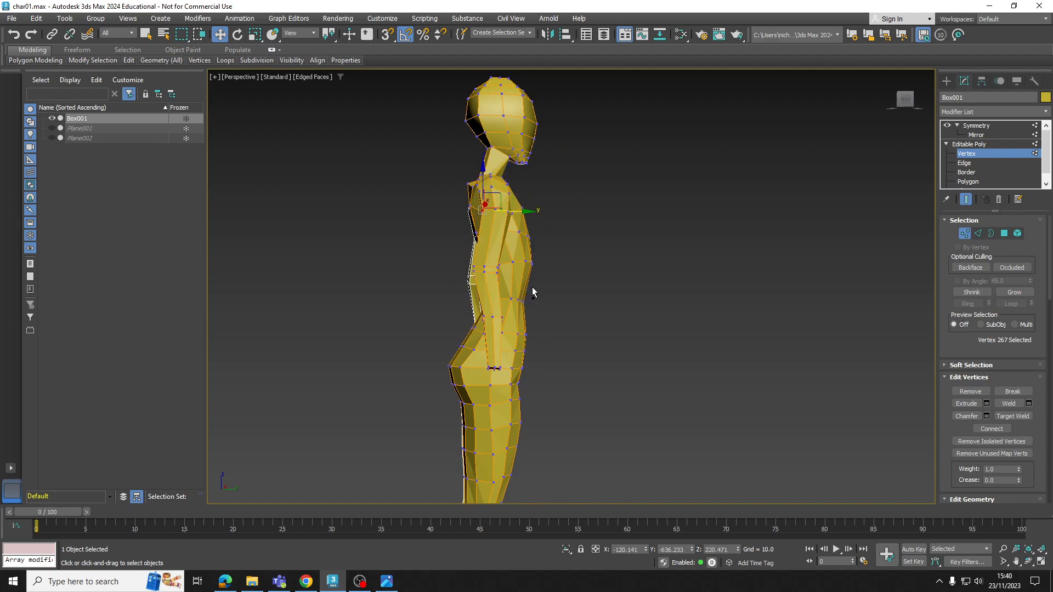
{"action": "key", "text": "ctrl+z"}
{"action": "middle_click_drag", "start_coordinate": [566, 285], "coordinate": [446, 346], "text": "alt"}
{"action": "scroll", "coordinate": [493, 329], "scroll_direction": "down", "scroll_amount": 3}
{"action": "middle_click_drag", "start_coordinate": [530, 319], "coordinate": [741, 243]}
{"action": "mouse_move", "coordinate": [686, 214]}
{"action": "middle_mouse_down", "text": "alt"}
{"action": "mouse_move", "coordinate": [679, 232]}
{"action": "mouse_move", "coordinate": [585, 214]}
{"action": "mouse_move", "coordinate": [642, 224]}
{"action": "mouse_move", "coordinate": [670, 208]}
{"action": "middle_mouse_up", "text": "alt"}
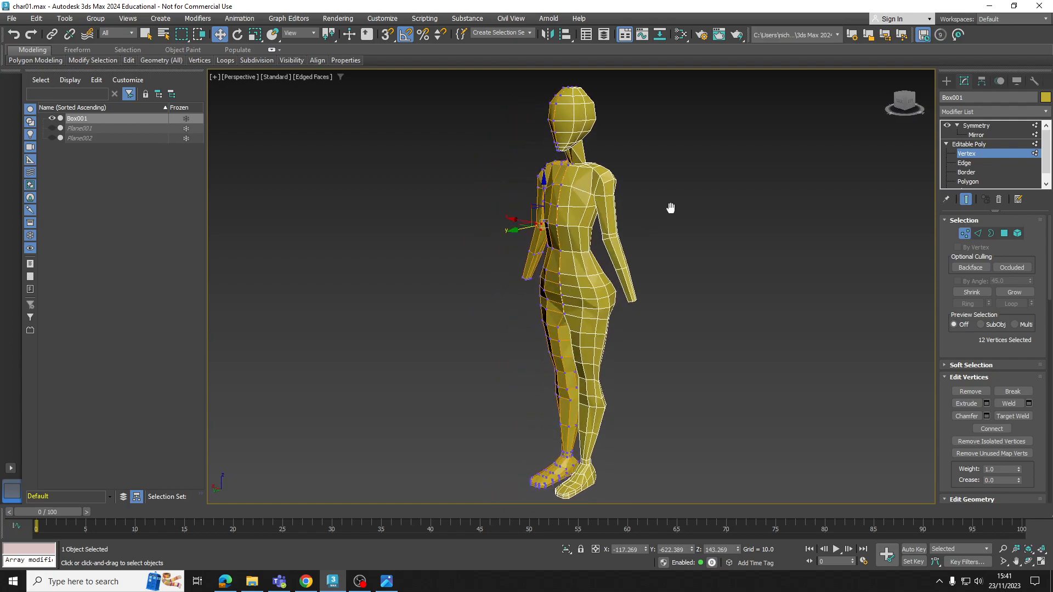
Restore the four-view layout, show both reference planes and clear the vertex selection
{"action": "left_click", "coordinate": [1041, 563]}
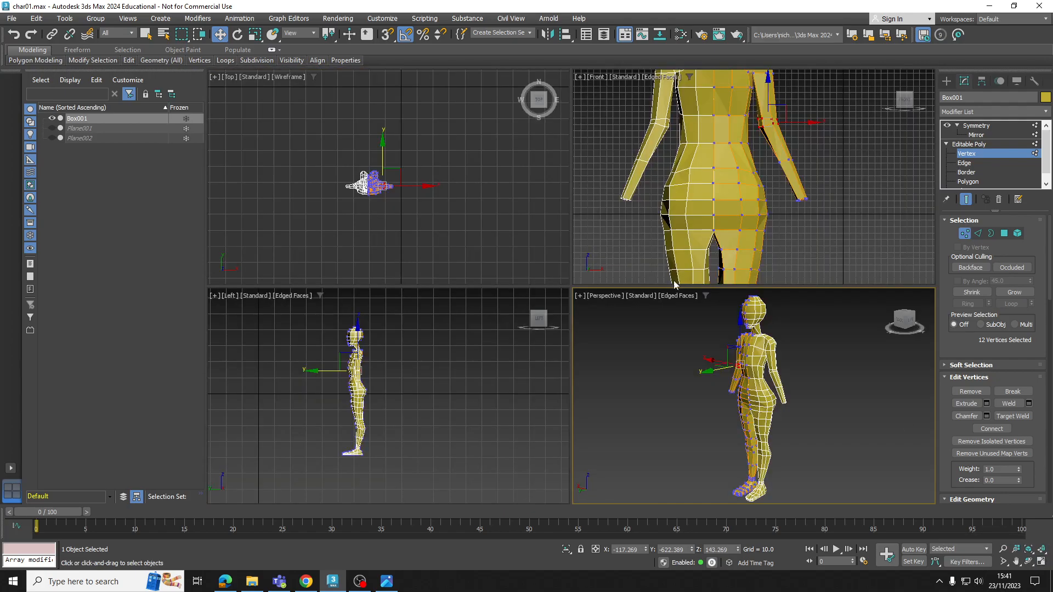
{"action": "middle_click_drag", "start_coordinate": [775, 411], "coordinate": [662, 383]}
{"action": "left_click", "coordinate": [52, 129]}
{"action": "left_click", "coordinate": [52, 139]}
{"action": "left_click", "coordinate": [802, 392]}
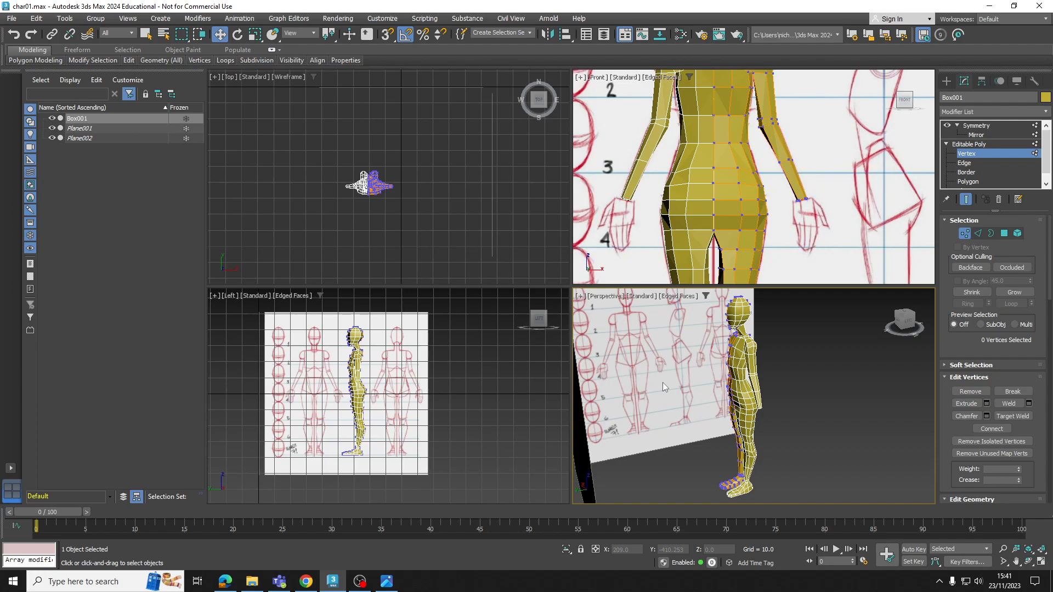
{"action": "scroll", "coordinate": [704, 371], "scroll_direction": "up", "scroll_amount": 6}
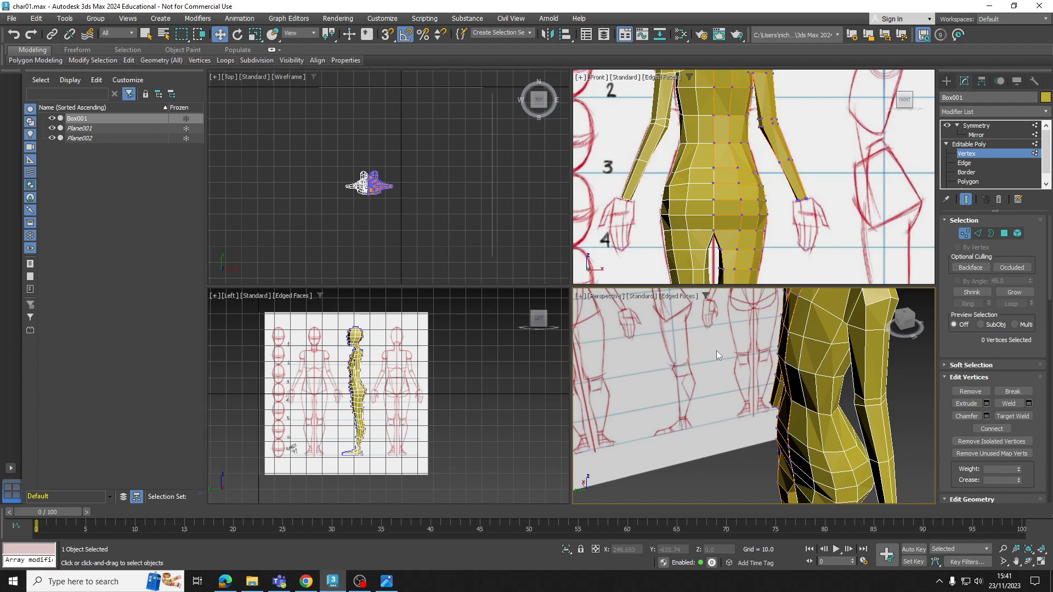
Extrude the two polygons capping the wrist a short distance toward the sketched hand
{"action": "middle_click_drag", "start_coordinate": [731, 302], "coordinate": [908, 352], "text": "alt"}
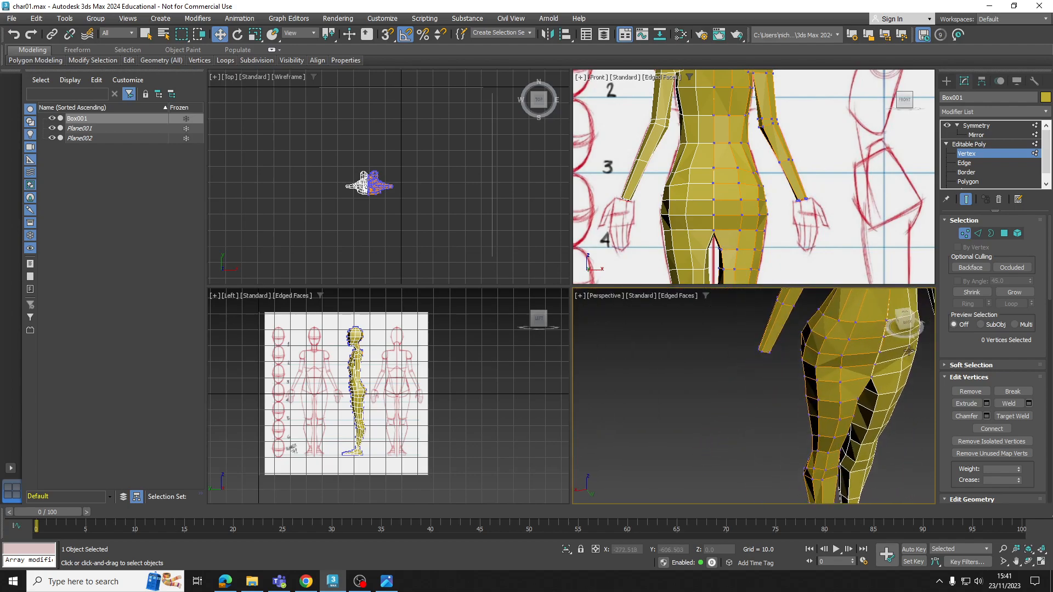
{"action": "left_click", "coordinate": [968, 182]}
{"action": "middle_click_drag", "start_coordinate": [789, 329], "coordinate": [757, 326], "text": "alt"}
{"action": "scroll", "coordinate": [770, 334], "scroll_direction": "up", "scroll_amount": 5}
{"action": "scroll", "coordinate": [806, 219], "scroll_direction": "up", "scroll_amount": 4}
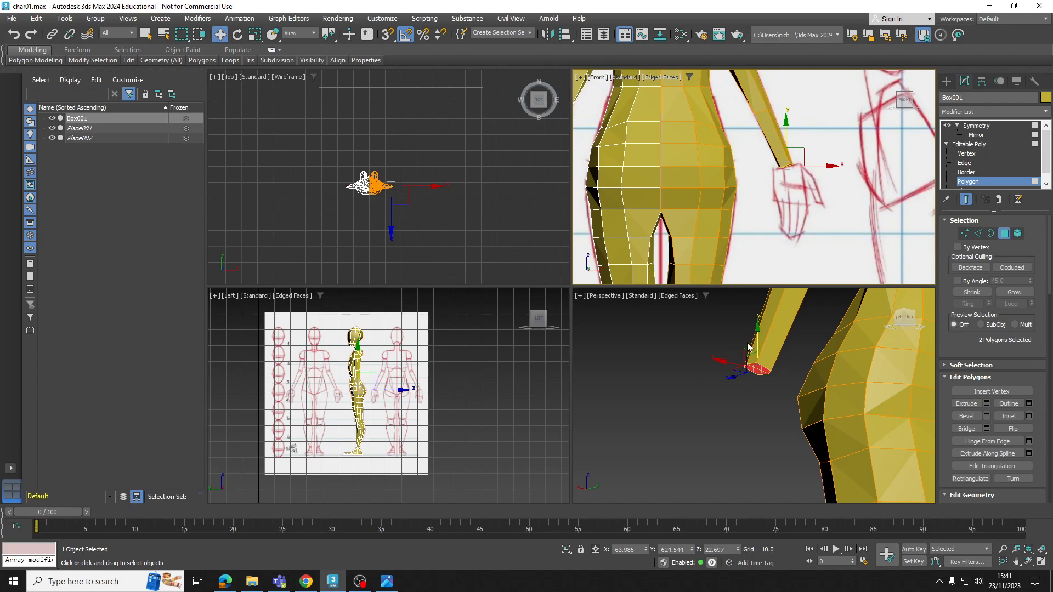
{"action": "middle_click_drag", "start_coordinate": [739, 345], "coordinate": [900, 258], "text": "alt"}
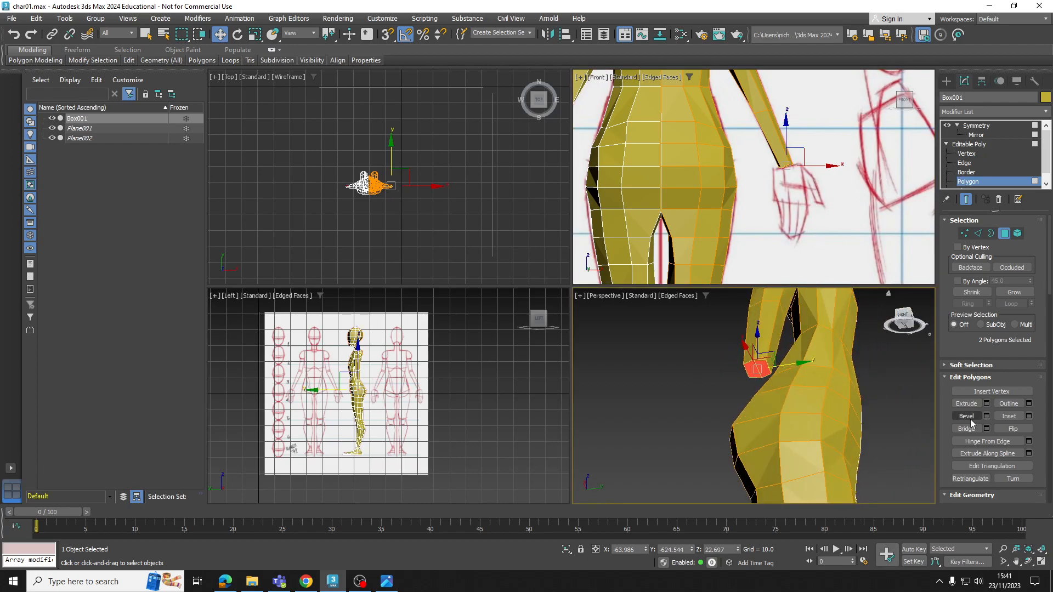
{"action": "left_click", "coordinate": [966, 403]}
{"action": "left_click_drag", "start_coordinate": [758, 366], "coordinate": [758, 360]}
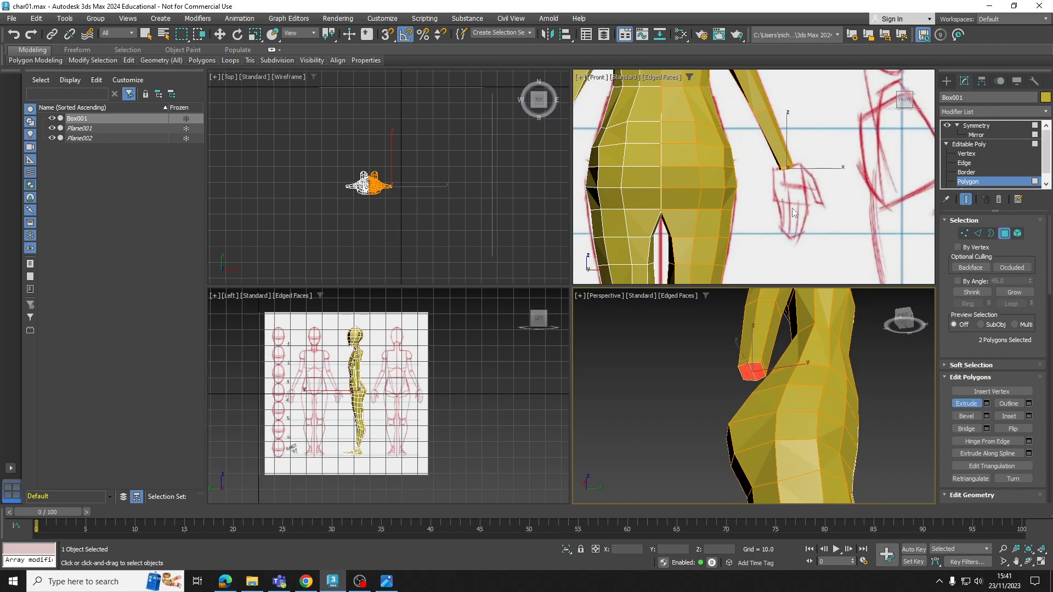
{"action": "scroll", "coordinate": [791, 173], "scroll_direction": "up", "scroll_amount": 3}
{"action": "scroll", "coordinate": [785, 182], "scroll_direction": "up", "scroll_amount": 2}
{"action": "middle_click_drag", "start_coordinate": [777, 173], "coordinate": [763, 176]}
Scale the extruded wrist polygons outward to begin the flare of the hand
{"action": "key", "text": "r"}
{"action": "left_click_drag", "start_coordinate": [777, 174], "coordinate": [761, 138]}
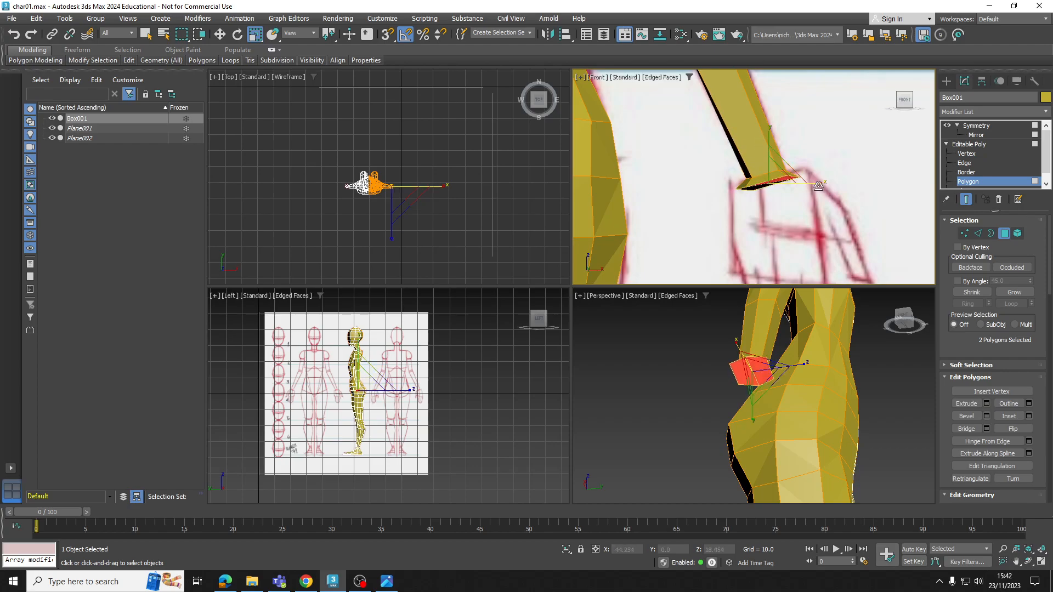
{"action": "middle_click_drag", "start_coordinate": [780, 190], "coordinate": [777, 193]}
Extrude the wrist end again and scale it up to the width of the sketched palm
{"action": "left_click", "coordinate": [964, 404]}
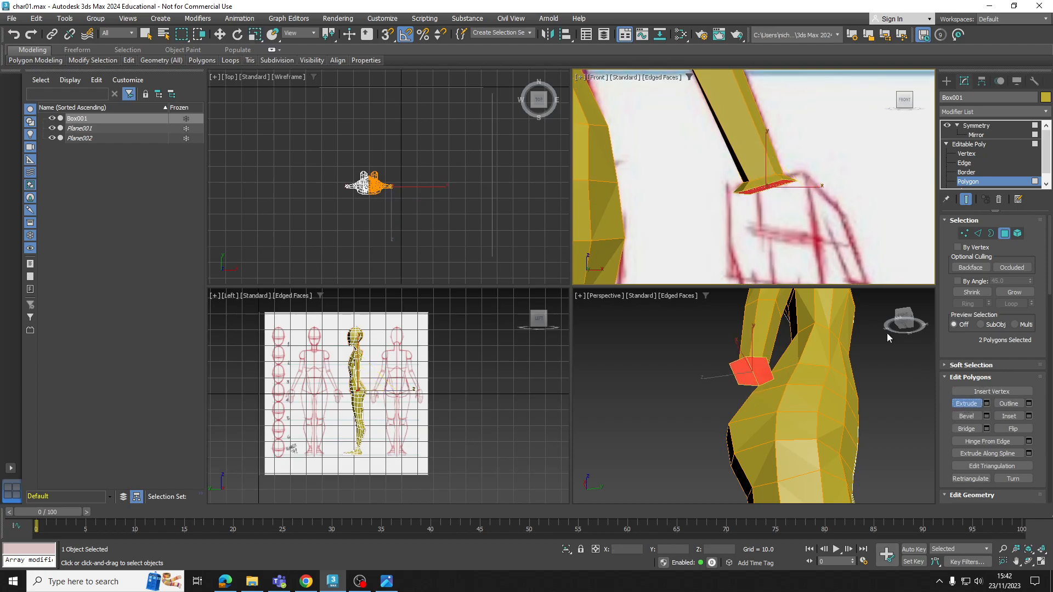
{"action": "mouse_move", "coordinate": [759, 179]}
{"action": "left_mouse_down"}
{"action": "mouse_move", "coordinate": [762, 199]}
{"action": "mouse_move", "coordinate": [764, 176]}
{"action": "left_mouse_up"}
{"action": "key", "text": "r"}
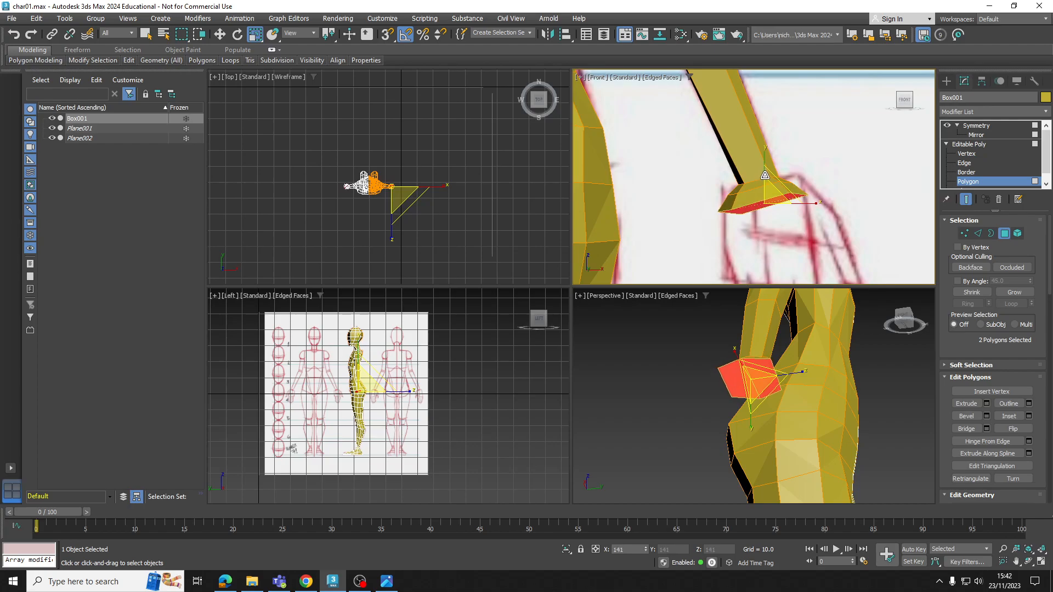
{"action": "middle_click_drag", "start_coordinate": [788, 377], "coordinate": [779, 368]}
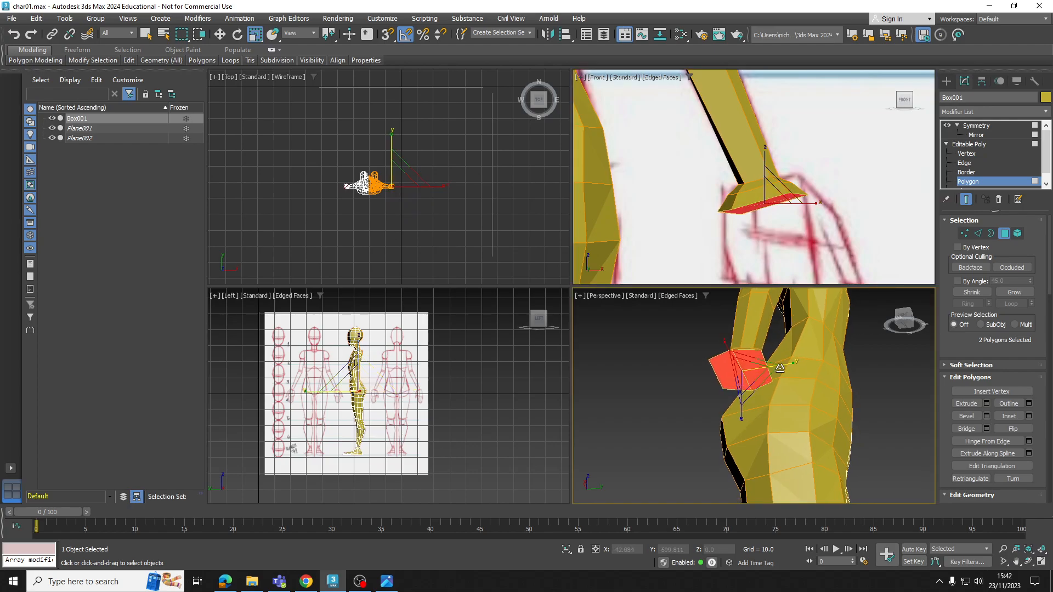
{"action": "left_click_drag", "start_coordinate": [784, 365], "coordinate": [768, 362]}
{"action": "middle_click_drag", "start_coordinate": [768, 362], "coordinate": [777, 428], "text": "alt"}
Extrude the end polygons downward in two segments to form the palm along the sketch
{"action": "left_click", "coordinate": [972, 406]}
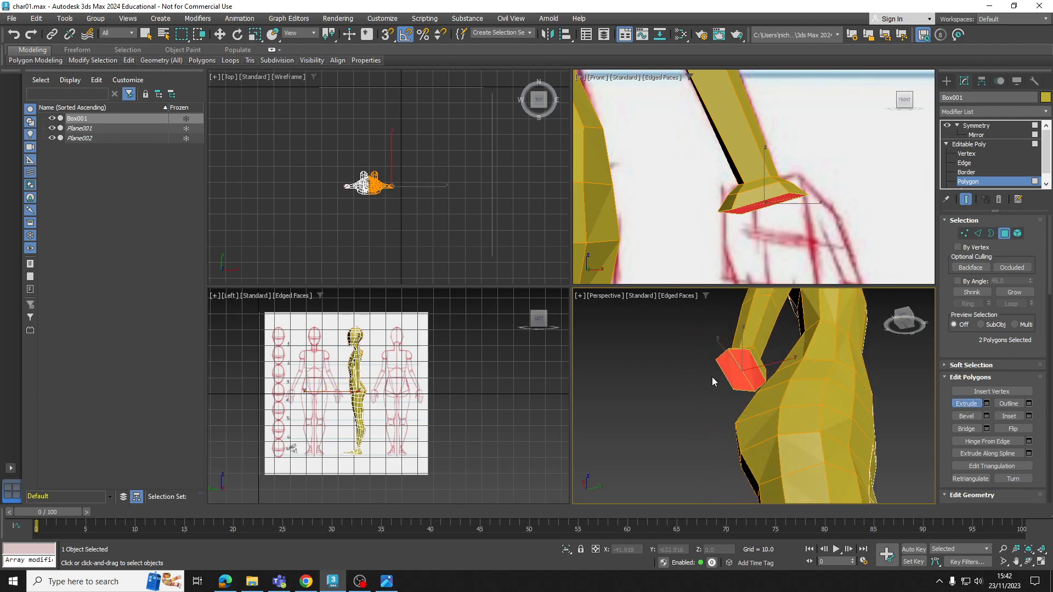
{"action": "middle_click_drag", "start_coordinate": [713, 378], "coordinate": [723, 387]}
{"action": "left_click_drag", "start_coordinate": [765, 382], "coordinate": [766, 355]}
{"action": "scroll", "coordinate": [777, 250], "scroll_direction": "down", "scroll_amount": 3}
{"action": "middle_click_drag", "start_coordinate": [778, 250], "coordinate": [764, 177]}
{"action": "left_click_drag", "start_coordinate": [766, 395], "coordinate": [766, 356]}
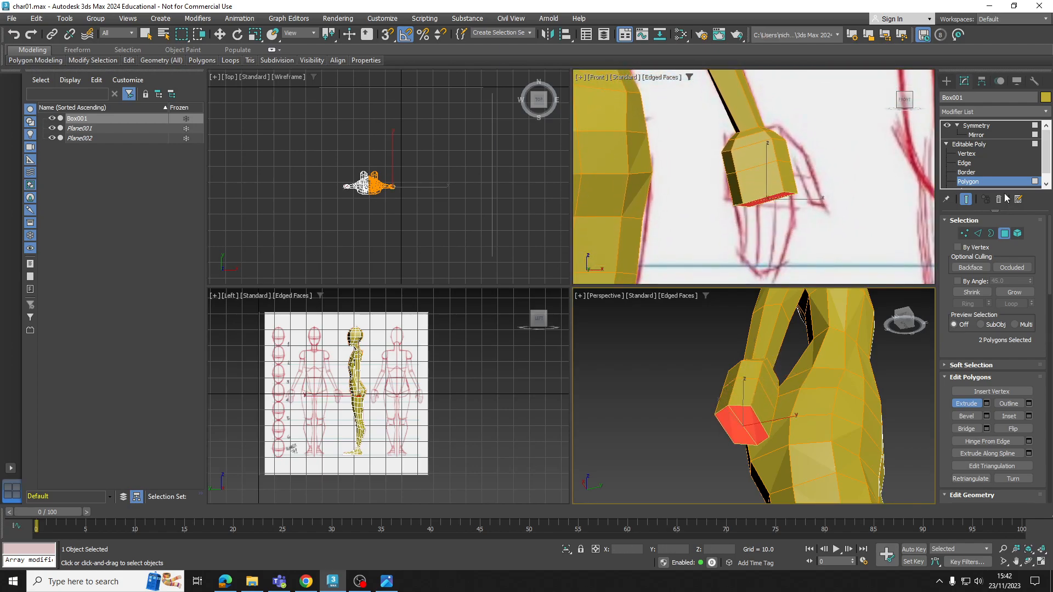
Make the mesh see-through and move the vertices at the top of the palm onto the sketched outline
{"action": "left_click", "coordinate": [966, 154]}
{"action": "scroll", "coordinate": [771, 179], "scroll_direction": "up", "scroll_amount": 3}
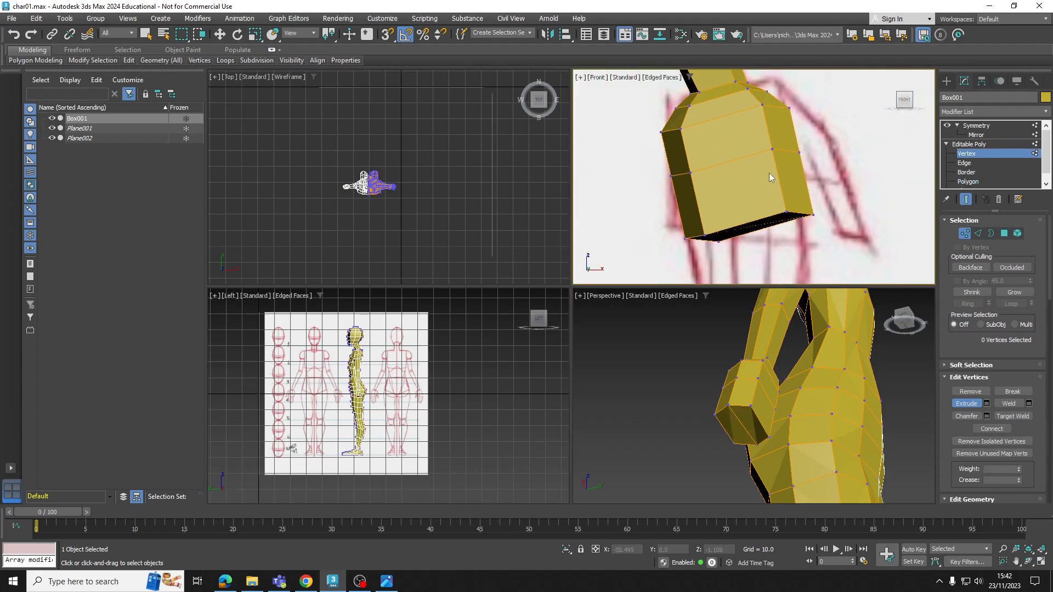
{"action": "key", "text": "alt+x"}
{"action": "middle_click_drag", "start_coordinate": [786, 151], "coordinate": [780, 193]}
{"action": "left_click_drag", "start_coordinate": [778, 124], "coordinate": [807, 151]}
{"action": "scroll", "coordinate": [751, 139], "scroll_direction": "up", "scroll_amount": 2}
{"action": "key", "text": "w"}
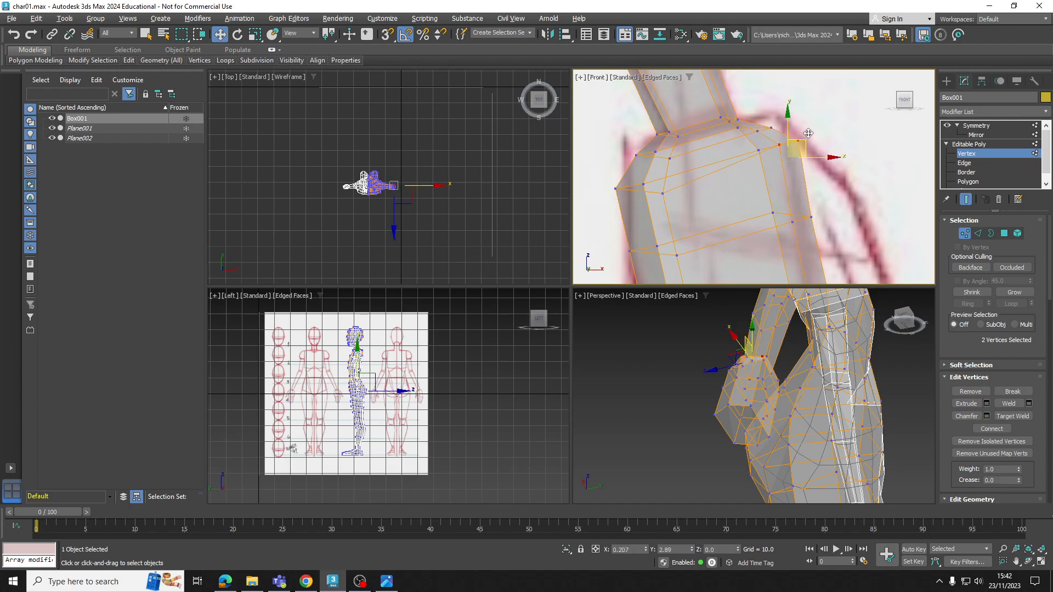
{"action": "middle_click_drag", "start_coordinate": [625, 200], "coordinate": [653, 185]}
{"action": "left_click", "coordinate": [658, 184]}
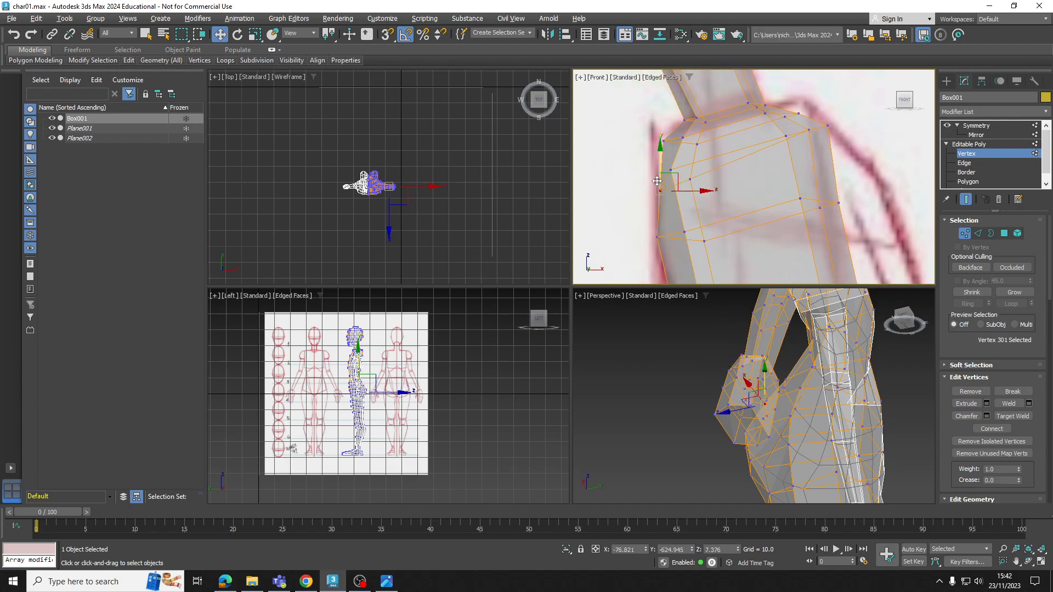
{"action": "scroll", "coordinate": [680, 167], "scroll_direction": "down", "scroll_amount": 3}
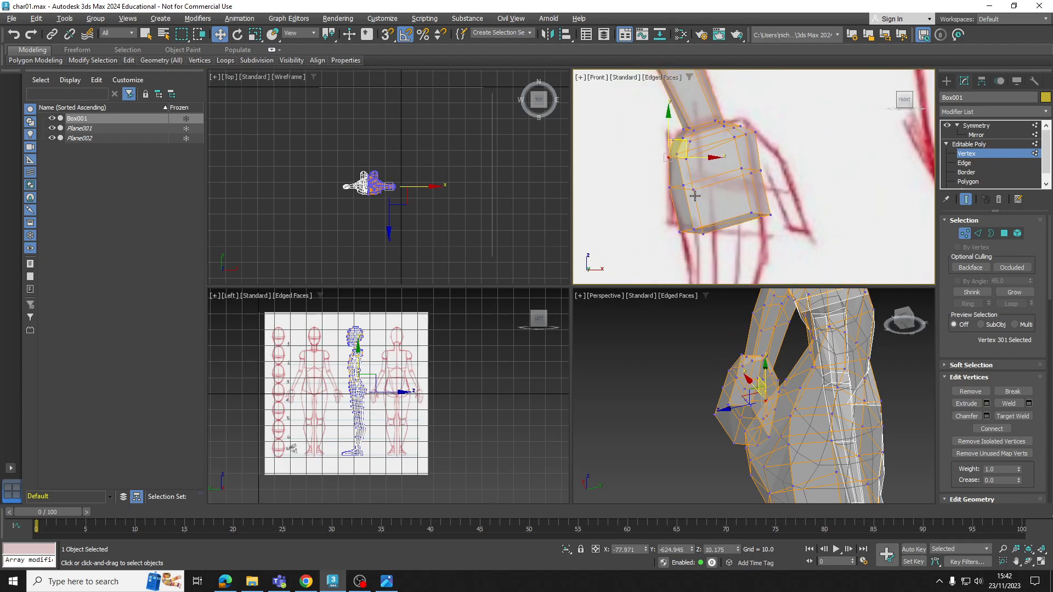
Reposition the vertices on the middle and lower palm rows to follow the sketched hand
{"action": "left_click_drag", "start_coordinate": [733, 163], "coordinate": [762, 163]}
{"action": "scroll", "coordinate": [763, 175], "scroll_direction": "down", "scroll_amount": 2}
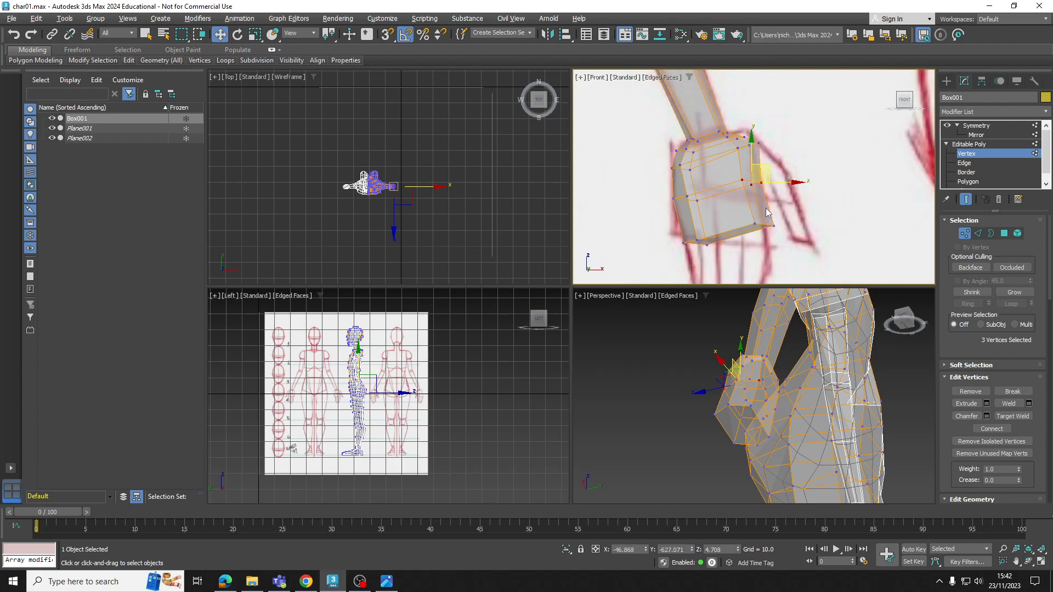
{"action": "scroll", "coordinate": [795, 186], "scroll_direction": "up", "scroll_amount": 2}
{"action": "left_click_drag", "start_coordinate": [801, 205], "coordinate": [767, 194]}
{"action": "scroll", "coordinate": [670, 234], "scroll_direction": "down", "scroll_amount": 2}
{"action": "middle_click_drag", "start_coordinate": [669, 235], "coordinate": [706, 210]}
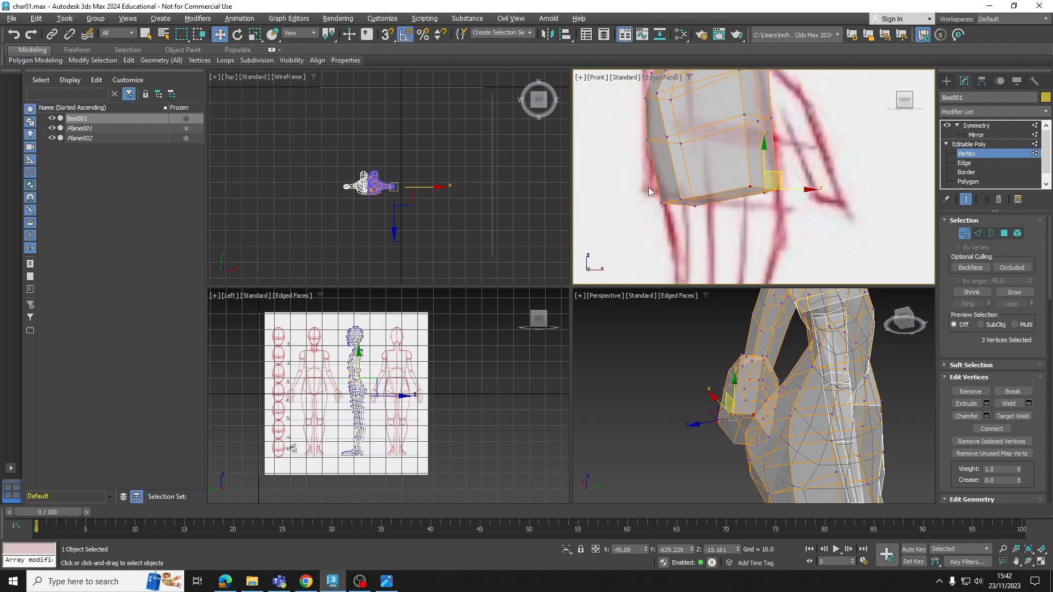
{"action": "scroll", "coordinate": [712, 181], "scroll_direction": "down", "scroll_amount": 5}
{"action": "scroll", "coordinate": [723, 158], "scroll_direction": "up", "scroll_amount": 3}
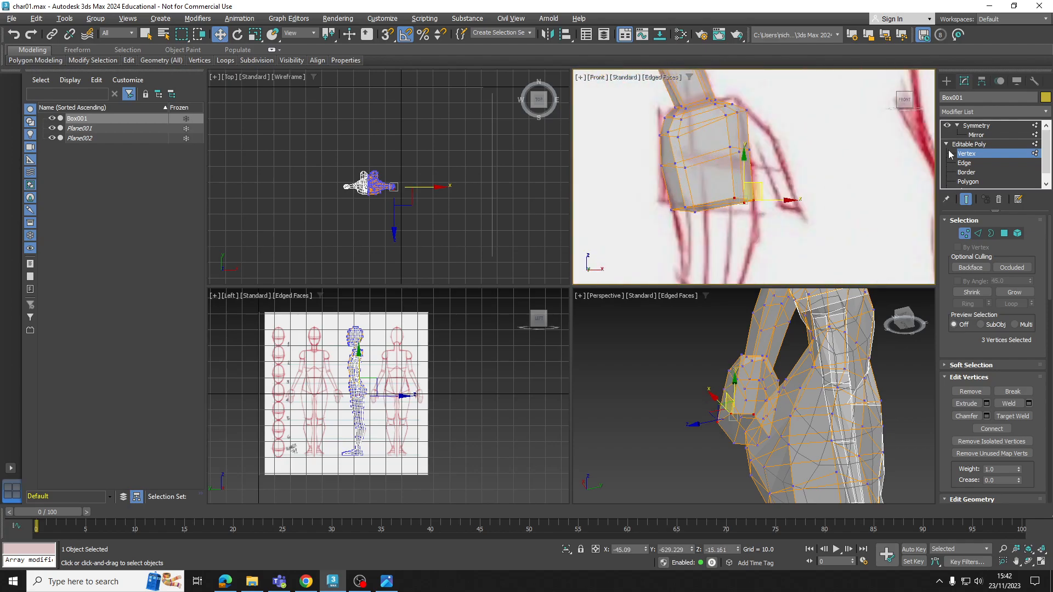
Extrude the polygons at the palm's lower end downward to block out the fingers
{"action": "left_click", "coordinate": [968, 182]}
{"action": "left_click", "coordinate": [966, 403]}
{"action": "left_click_drag", "start_coordinate": [719, 205], "coordinate": [725, 156]}
{"action": "scroll", "coordinate": [728, 203], "scroll_direction": "down", "scroll_amount": 3}
{"action": "middle_click_drag", "start_coordinate": [727, 202], "coordinate": [725, 177]}
Align the finger-end polygons with the sketch and scale them down to taper the fingers
{"action": "key", "text": "w"}
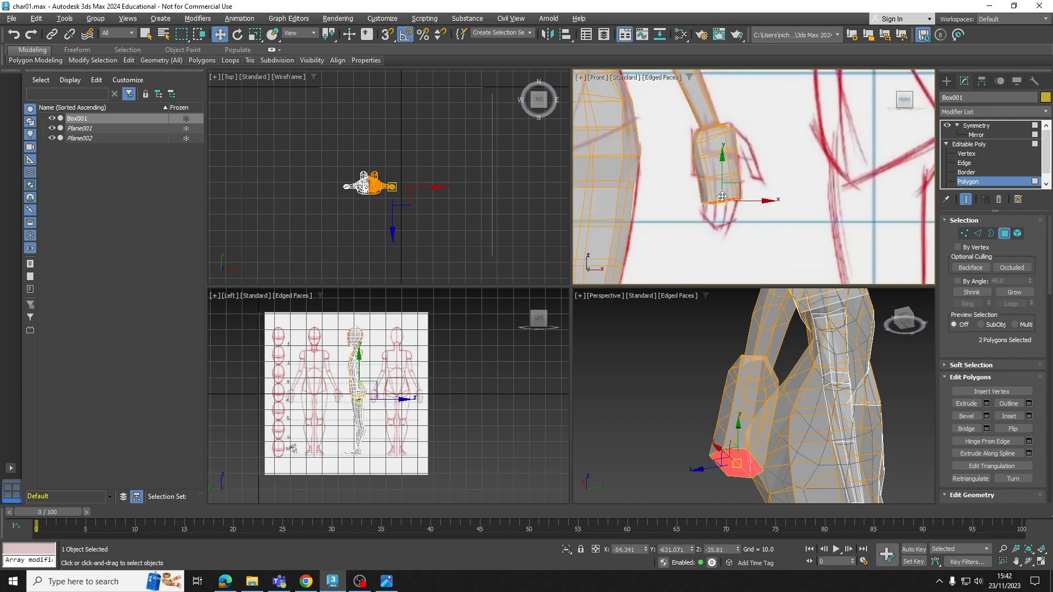
{"action": "scroll", "coordinate": [722, 197], "scroll_direction": "up", "scroll_amount": 5}
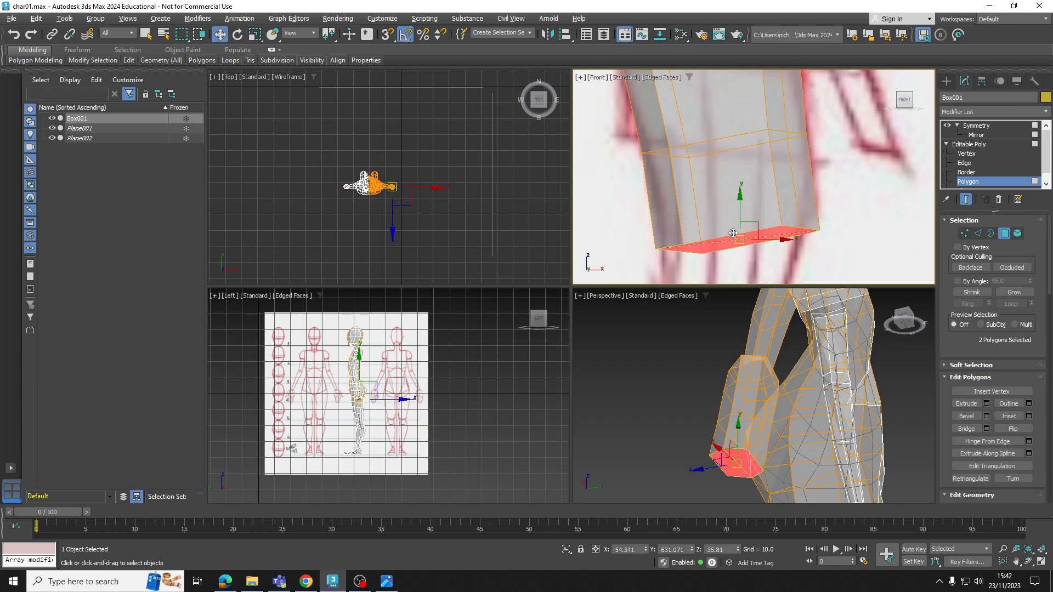
{"action": "scroll", "coordinate": [725, 230], "scroll_direction": "down", "scroll_amount": 3}
{"action": "scroll", "coordinate": [726, 225], "scroll_direction": "down", "scroll_amount": 1}
{"action": "middle_click_drag", "start_coordinate": [726, 224], "coordinate": [724, 213]}
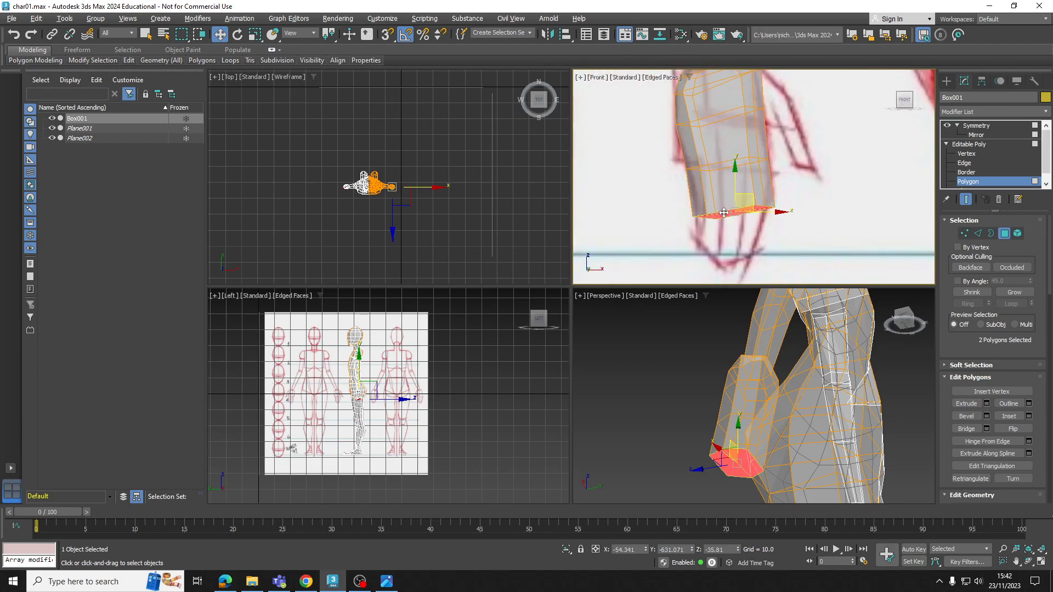
{"action": "left_click_drag", "start_coordinate": [737, 184], "coordinate": [742, 233]}
{"action": "key", "text": "r"}
{"action": "scroll", "coordinate": [744, 245], "scroll_direction": "down", "scroll_amount": 2}
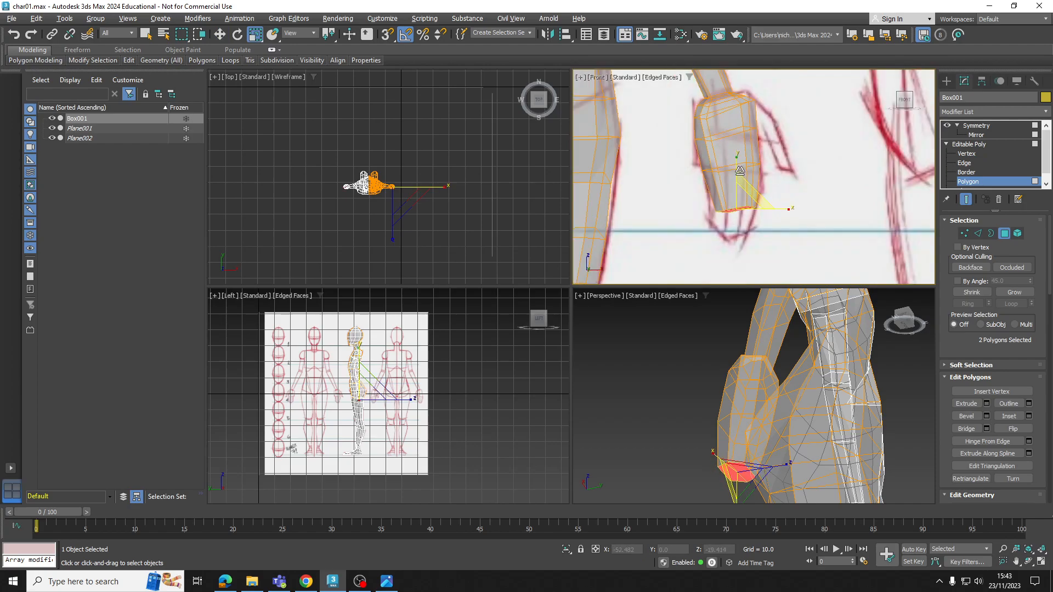
{"action": "middle_click_drag", "start_coordinate": [744, 431], "coordinate": [730, 428], "text": "alt"}
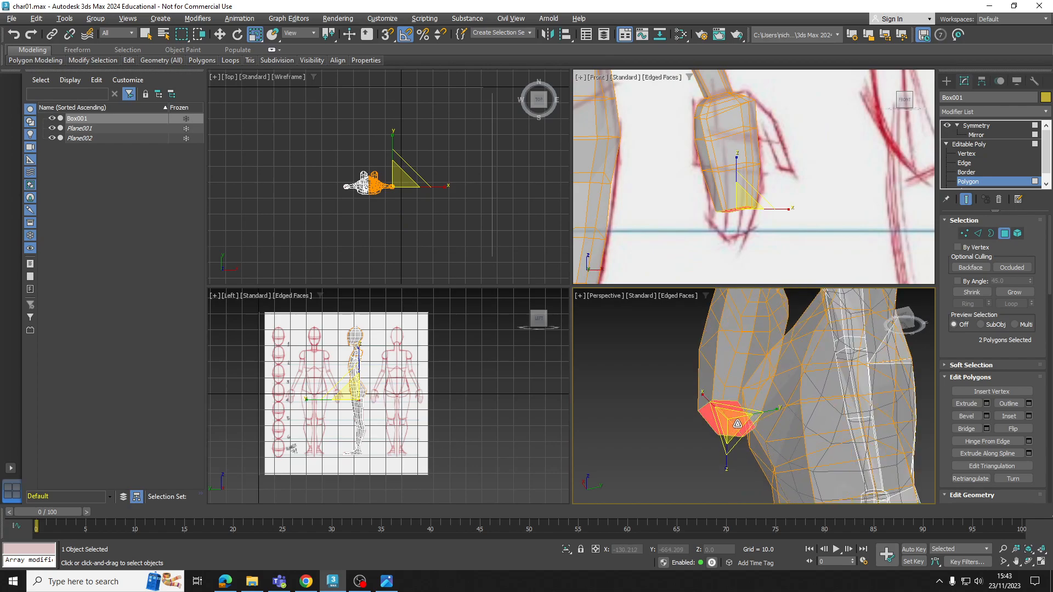
Bevel the finger-end polygons inward to round off the fingertips
{"action": "left_click", "coordinate": [965, 415]}
{"action": "left_click_drag", "start_coordinate": [730, 423], "coordinate": [729, 415]}
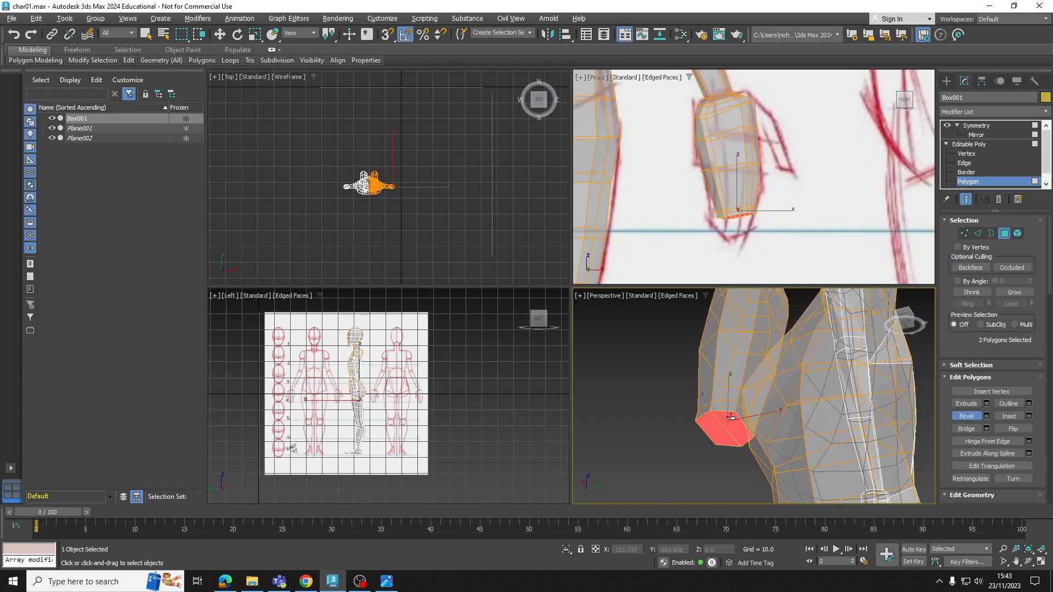
{"action": "left_click", "coordinate": [731, 426]}
{"action": "key", "text": "r"}
{"action": "scroll", "coordinate": [743, 362], "scroll_direction": "down", "scroll_amount": 3}
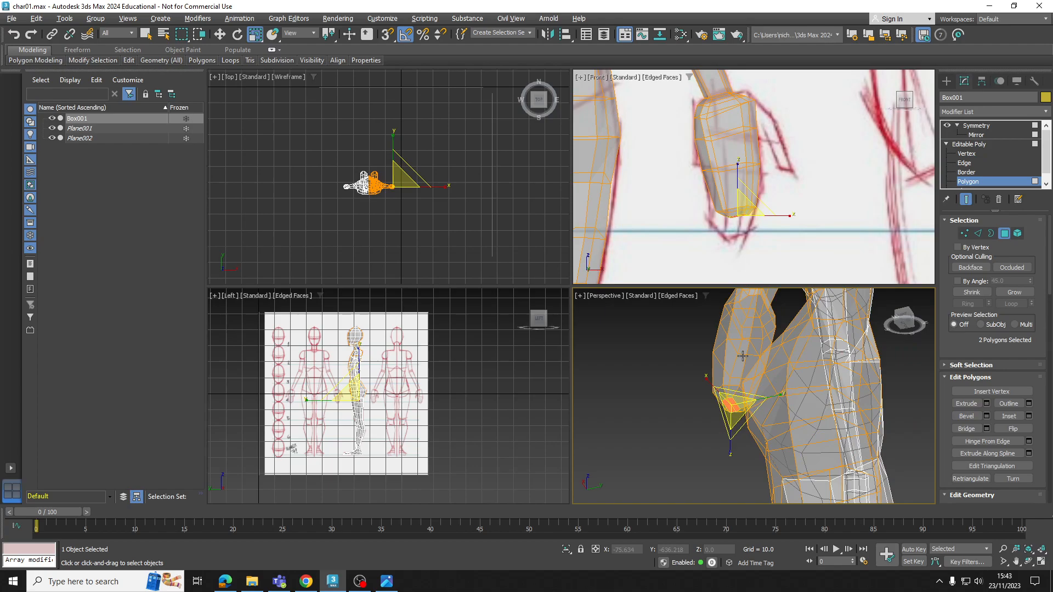
Maximize the perspective view and adjust individual vertices on the middle rows of the hand to round its sides
{"action": "middle_click_drag", "start_coordinate": [746, 348], "coordinate": [757, 420], "text": "alt"}
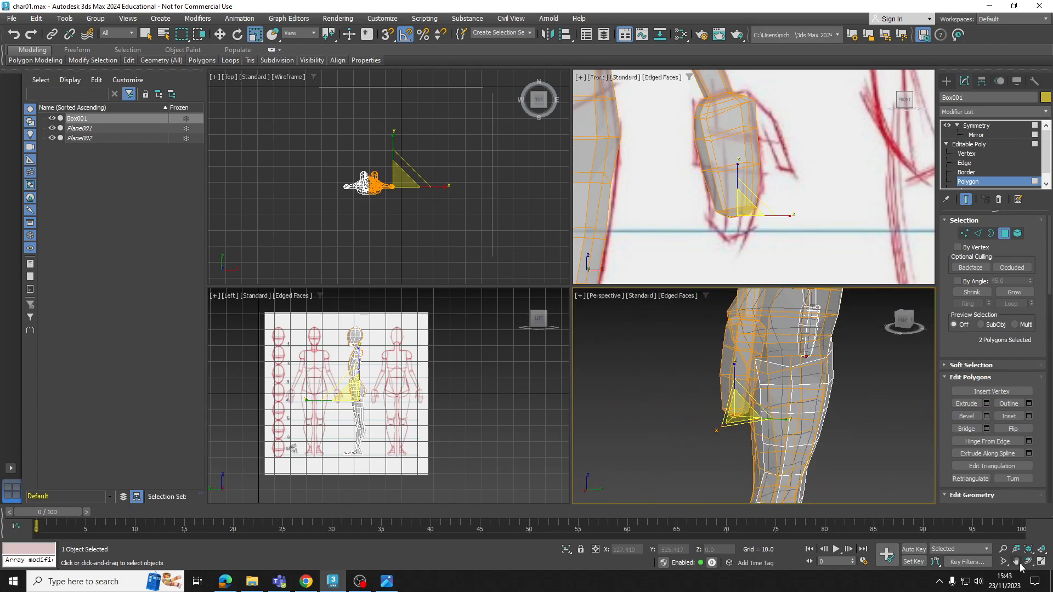
{"action": "left_click", "coordinate": [1041, 562]}
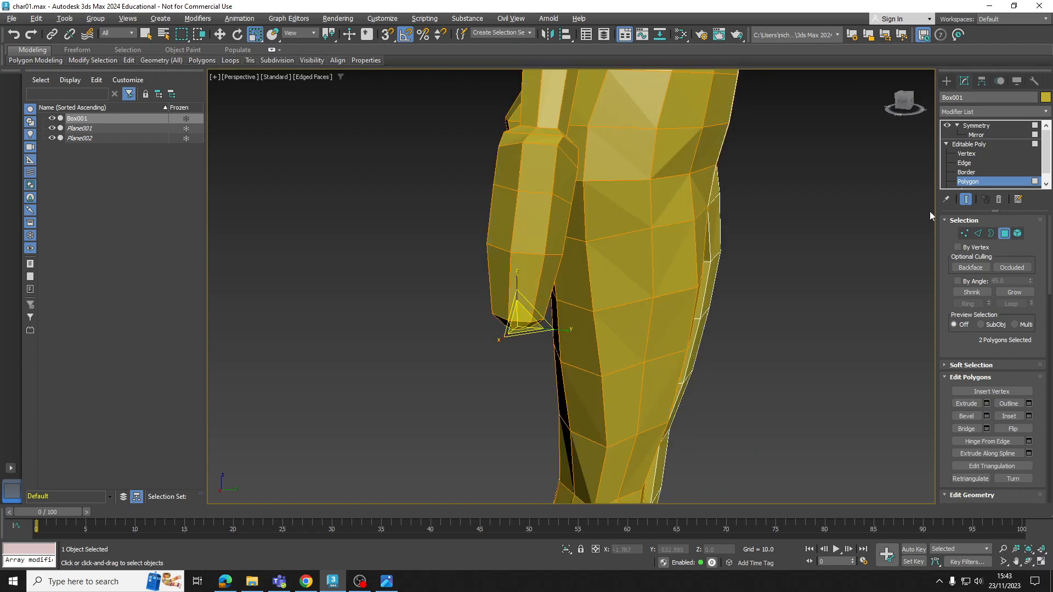
{"action": "left_click", "coordinate": [966, 154]}
{"action": "middle_click_drag", "start_coordinate": [562, 223], "coordinate": [543, 201], "text": "alt"}
{"action": "key", "text": "w"}
{"action": "left_click", "coordinate": [541, 206]}
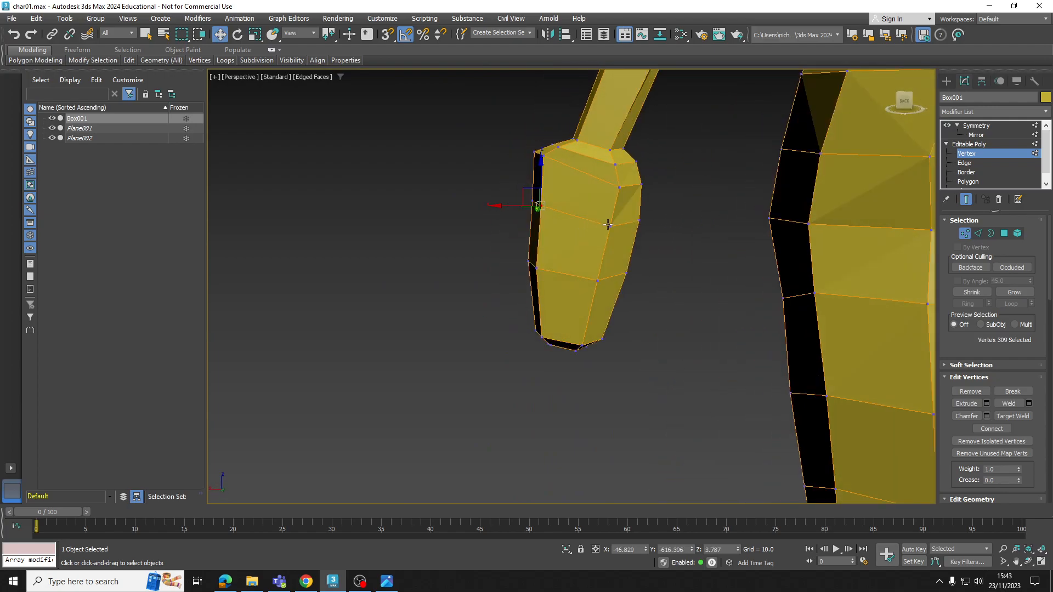
{"action": "left_click", "coordinate": [598, 282], "text": "ctrl"}
{"action": "left_click", "coordinate": [537, 268], "text": "ctrl"}
{"action": "middle_click_drag", "start_coordinate": [537, 268], "coordinate": [607, 269], "text": "alt"}
{"action": "left_click_drag", "start_coordinate": [582, 246], "coordinate": [580, 242]}
{"action": "middle_click_drag", "start_coordinate": [580, 243], "coordinate": [565, 220], "text": "alt"}
Reposition individual vertices around the upper palm just below the wrist to round the top of the hand
{"action": "left_click", "coordinate": [587, 176]}
{"action": "middle_click_drag", "start_coordinate": [589, 176], "coordinate": [534, 186], "text": "alt"}
{"action": "left_click", "coordinate": [636, 180], "text": "ctrl"}
{"action": "left_click", "coordinate": [589, 164], "text": "ctrl"}
{"action": "middle_click_drag", "start_coordinate": [637, 163], "coordinate": [657, 209], "text": "alt"}
{"action": "left_click", "coordinate": [614, 176], "text": "ctrl"}
{"action": "left_click", "coordinate": [552, 230]}
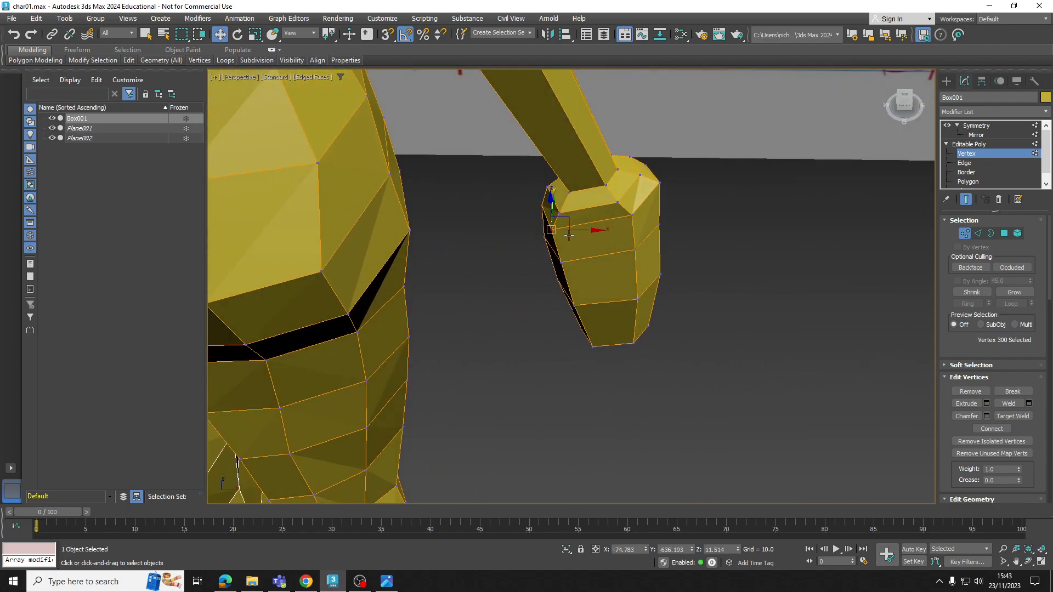
Adjust the vertices down the hand from the palm to the fingertips to smooth the side facing the body
{"action": "left_click_drag", "start_coordinate": [595, 245], "coordinate": [594, 214]}
{"action": "left_click", "coordinate": [561, 212]}
{"action": "middle_click_drag", "start_coordinate": [601, 219], "coordinate": [616, 269], "text": "alt"}
{"action": "left_click", "coordinate": [572, 308]}
{"action": "left_click_drag", "start_coordinate": [598, 311], "coordinate": [607, 313]}
{"action": "left_click", "coordinate": [636, 311]}
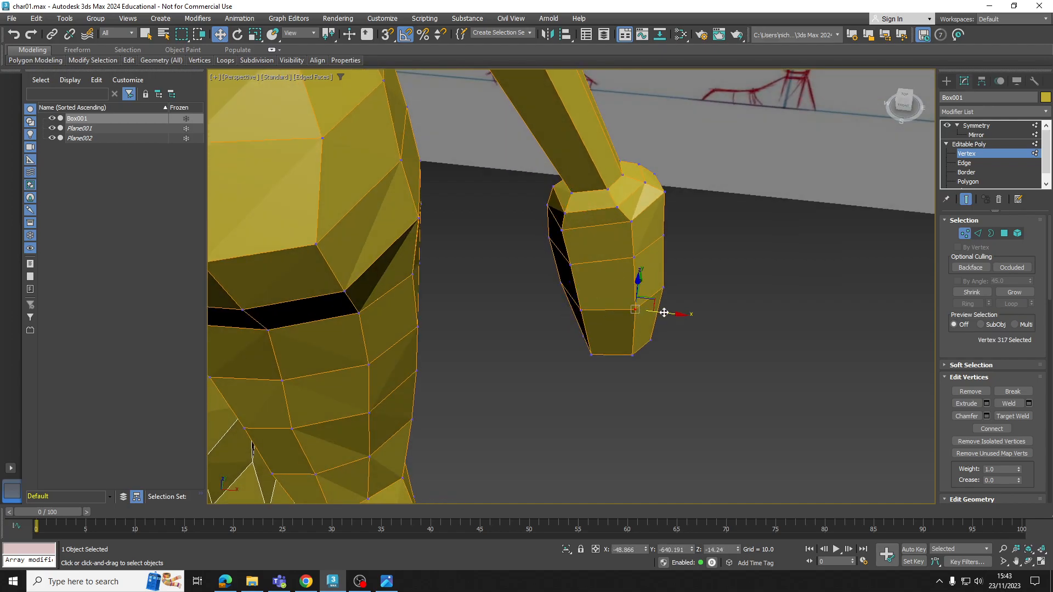
{"action": "left_click", "coordinate": [632, 354]}
{"action": "middle_click_drag", "start_coordinate": [631, 353], "coordinate": [615, 225], "text": "alt"}
Move individual vertices on the outer side of the hand, from the finger row down to the fingertip, to refine its taper
{"action": "left_click", "coordinate": [614, 180], "text": "ctrl"}
{"action": "left_click_drag", "start_coordinate": [601, 191], "coordinate": [611, 247]}
{"action": "left_click", "coordinate": [603, 286]}
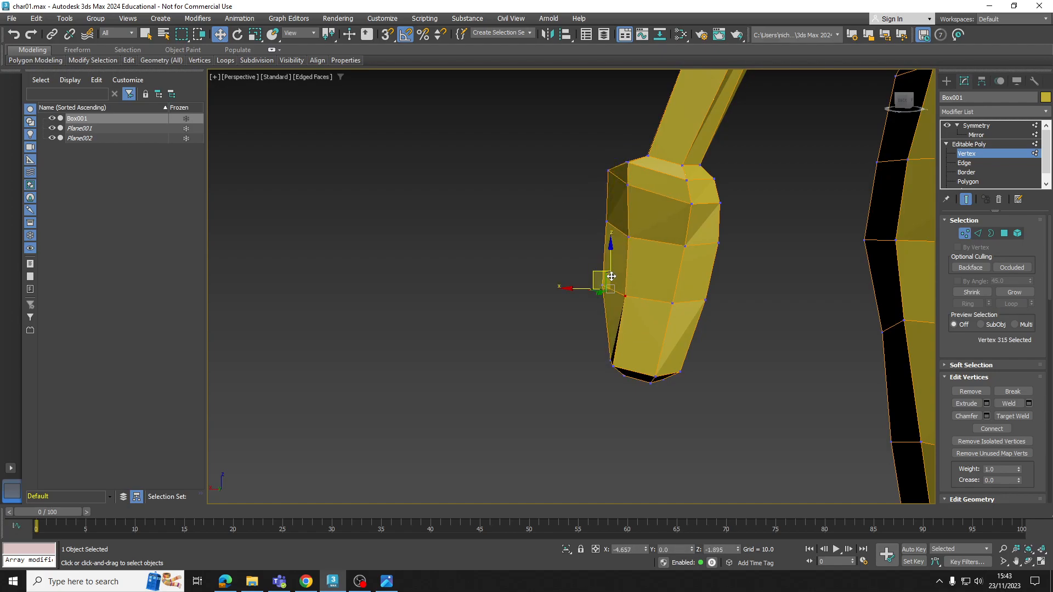
{"action": "middle_click_drag", "start_coordinate": [606, 282], "coordinate": [660, 343], "text": "alt"}
{"action": "left_click", "coordinate": [613, 358]}
{"action": "scroll", "coordinate": [611, 356], "scroll_direction": "up", "scroll_amount": 5}
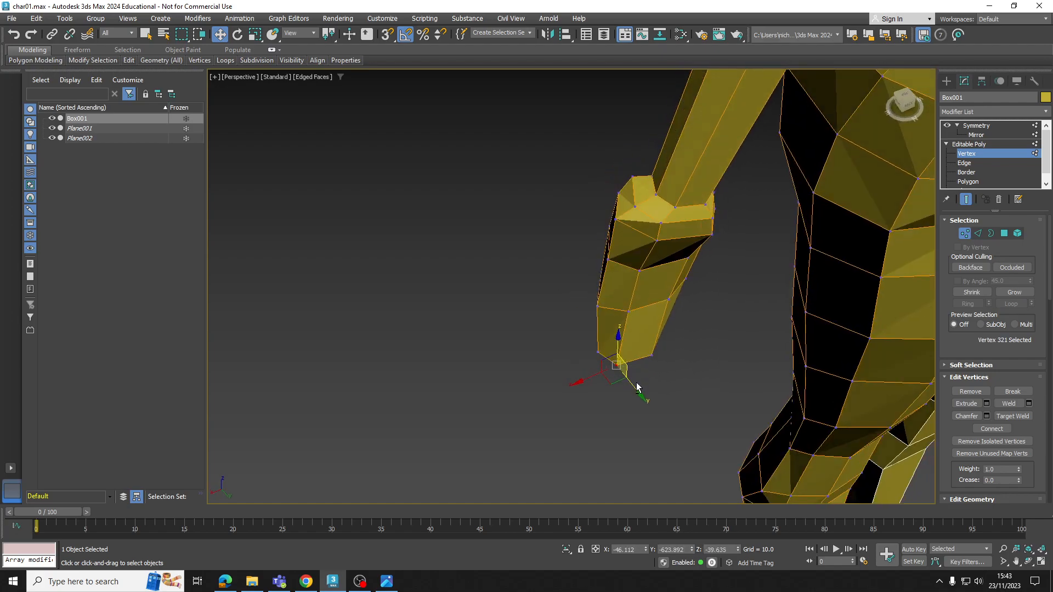
{"action": "left_click_drag", "start_coordinate": [620, 280], "coordinate": [627, 249]}
{"action": "scroll", "coordinate": [627, 249], "scroll_direction": "down", "scroll_amount": 5}
Nudge the vertices around the blunt fingertip end to round it when seen from the side
{"action": "middle_click_drag", "start_coordinate": [599, 231], "coordinate": [679, 337], "text": "alt"}
{"action": "scroll", "coordinate": [616, 232], "scroll_direction": "up", "scroll_amount": 3}
{"action": "left_click", "coordinate": [732, 347]}
{"action": "left_click_drag", "start_coordinate": [732, 366], "coordinate": [732, 350]}
{"action": "middle_click_drag", "start_coordinate": [677, 330], "coordinate": [731, 311], "text": "alt"}
{"action": "left_click", "coordinate": [722, 321]}
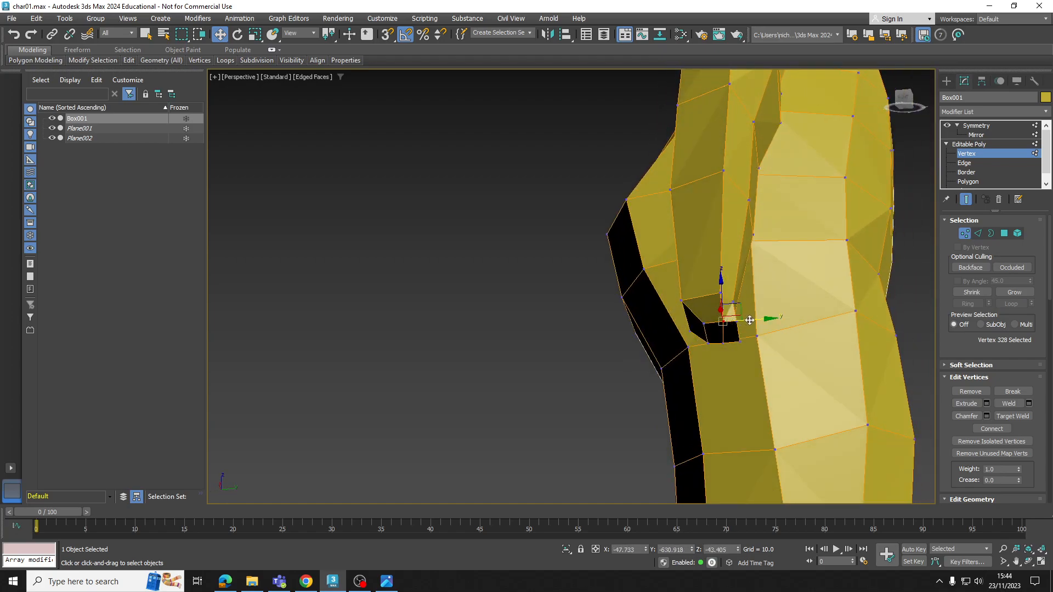
{"action": "left_click_drag", "start_coordinate": [745, 320], "coordinate": [746, 339]}
{"action": "left_click", "coordinate": [723, 343]}
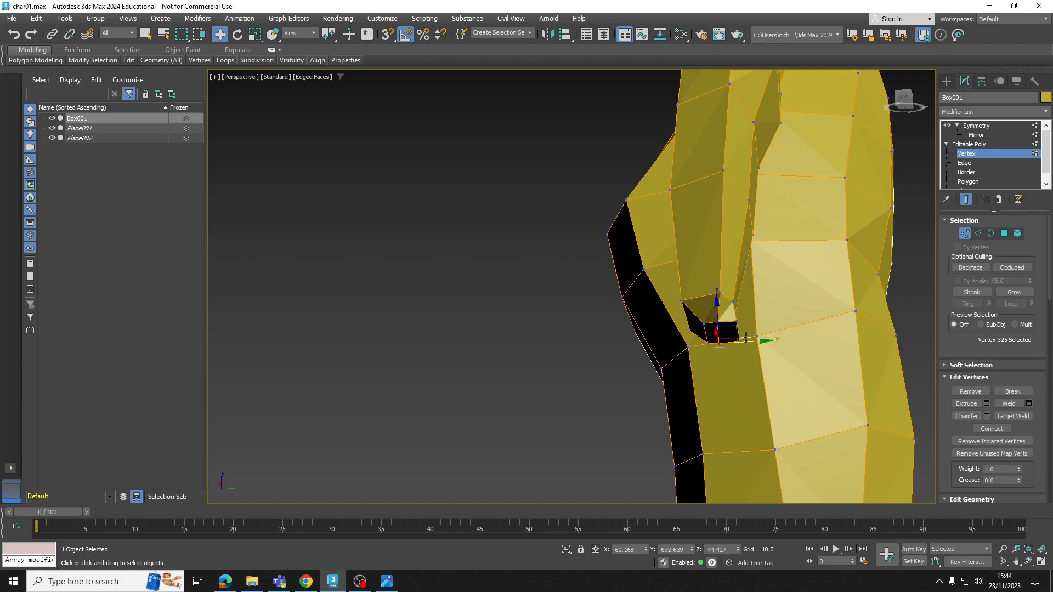
{"action": "left_click", "coordinate": [734, 310]}
{"action": "left_click", "coordinate": [738, 331]}
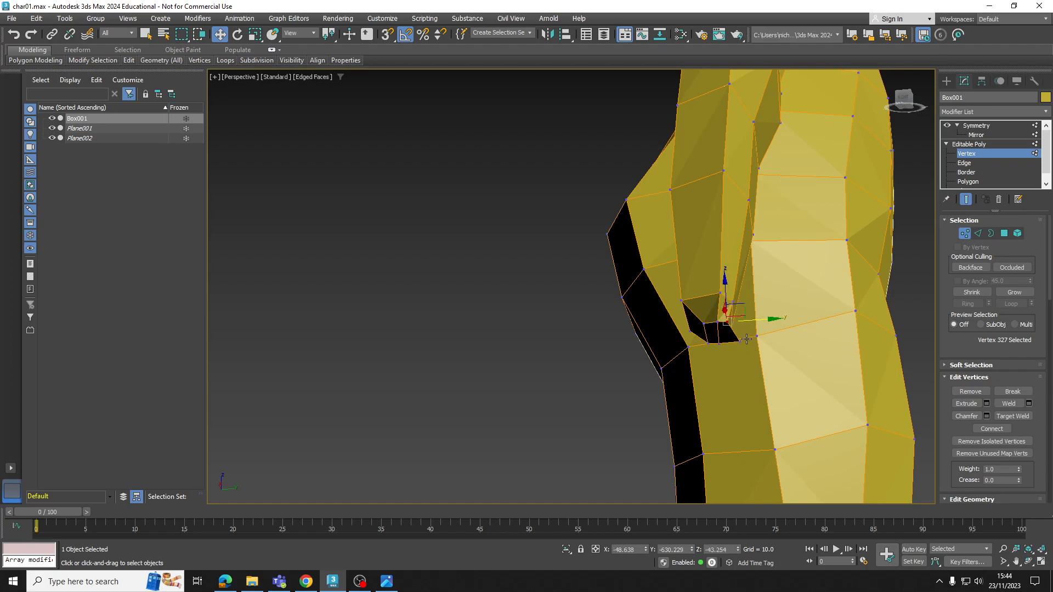
{"action": "mouse_move", "coordinate": [752, 342]}
{"action": "middle_mouse_down", "text": "alt"}
{"action": "mouse_move", "coordinate": [716, 332]}
{"action": "mouse_move", "coordinate": [747, 323]}
{"action": "middle_mouse_up", "text": "alt"}
Move vertices on the hand's middle rows in depth to smooth its side profile
{"action": "left_click", "coordinate": [723, 297]}
{"action": "middle_click_drag", "start_coordinate": [755, 281], "coordinate": [746, 268], "text": "alt"}
{"action": "left_click", "coordinate": [742, 257]}
{"action": "left_click", "coordinate": [748, 159], "text": "ctrl"}
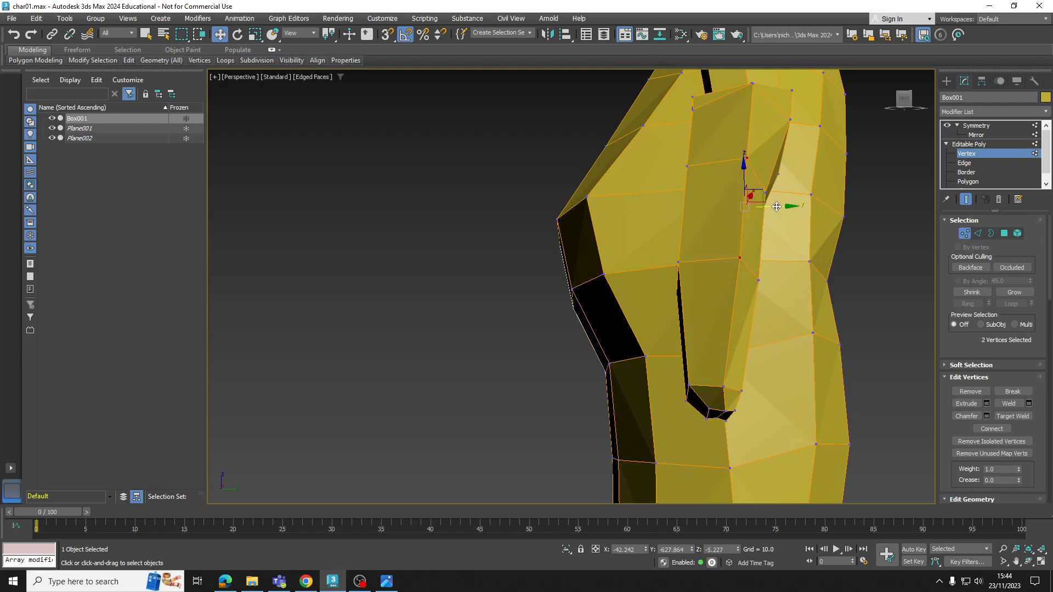
{"action": "middle_click_drag", "start_coordinate": [777, 207], "coordinate": [665, 187], "text": "alt"}
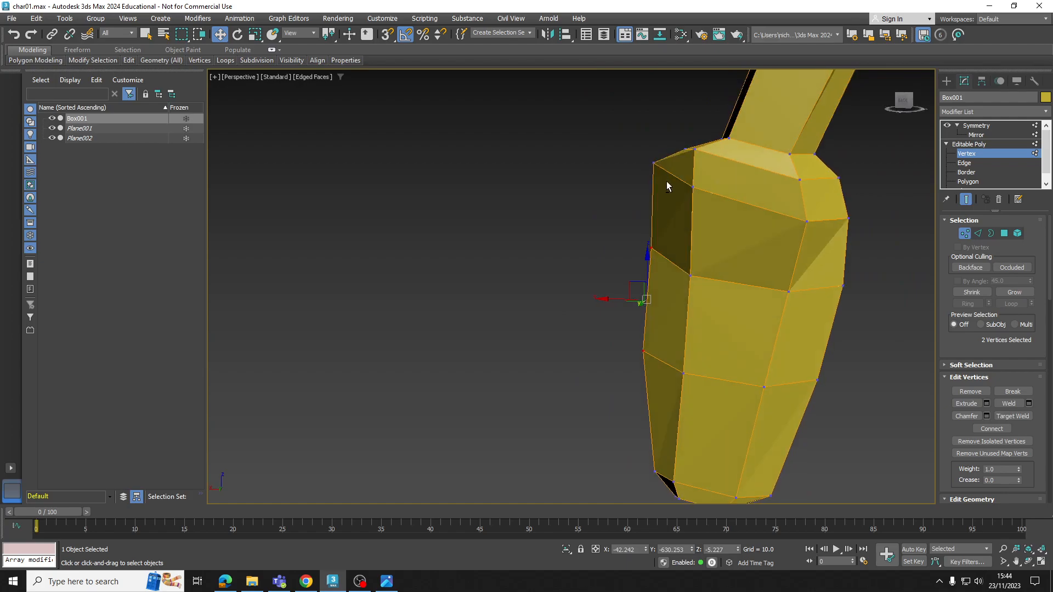
Reposition the corner vertices at the top of the palm beside the wrist to soften the hand's shoulder
{"action": "left_click_drag", "start_coordinate": [691, 129], "coordinate": [686, 145]}
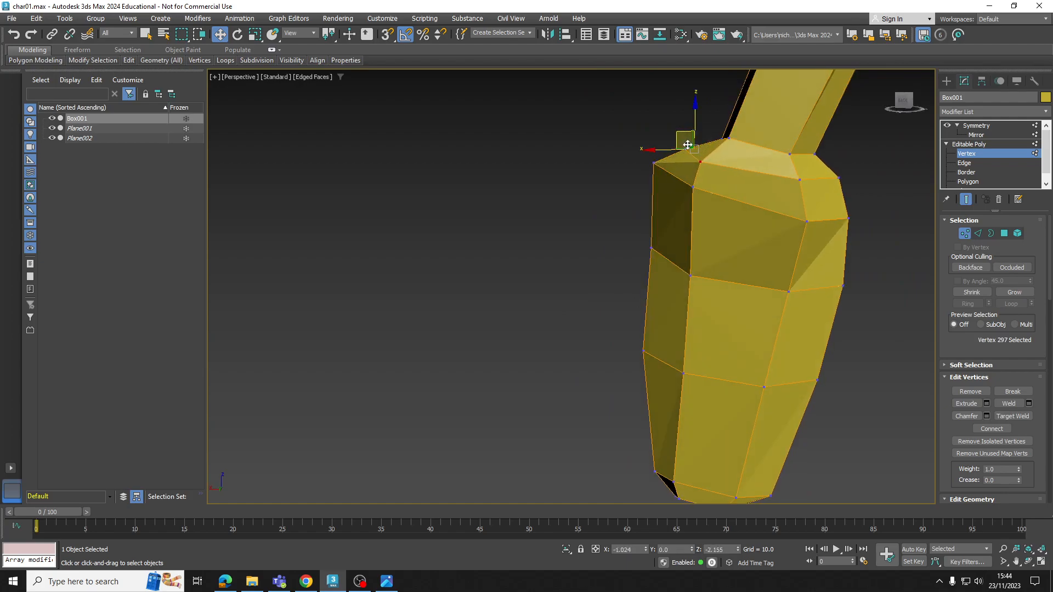
{"action": "mouse_move", "coordinate": [706, 229]}
{"action": "middle_mouse_down", "text": "alt"}
{"action": "mouse_move", "coordinate": [830, 243]}
{"action": "mouse_move", "coordinate": [851, 209]}
{"action": "middle_mouse_up", "text": "alt"}
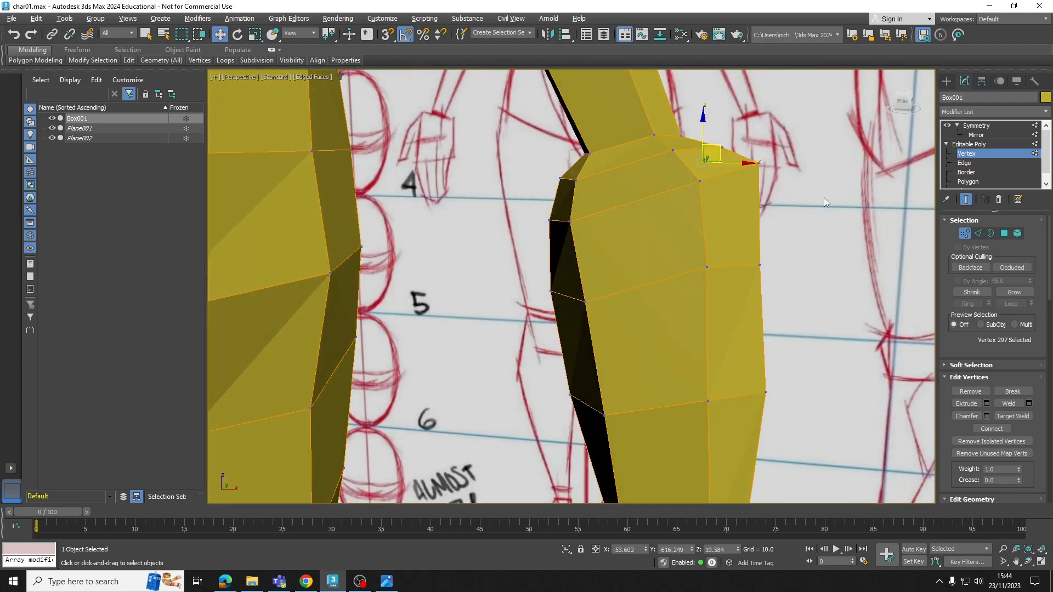
{"action": "left_click", "coordinate": [759, 163]}
{"action": "middle_click_drag", "start_coordinate": [760, 164], "coordinate": [775, 157], "text": "alt"}
{"action": "left_click_drag", "start_coordinate": [775, 153], "coordinate": [774, 155]}
{"action": "middle_click_drag", "start_coordinate": [767, 203], "coordinate": [752, 319], "text": "alt"}
Shift the row of vertices at the base of the fingers along Y and pull its outer vertex inward
{"action": "left_click", "coordinate": [633, 300], "text": "ctrl"}
{"action": "left_click", "coordinate": [650, 308], "text": "ctrl"}
{"action": "left_click", "coordinate": [719, 312], "text": "ctrl"}
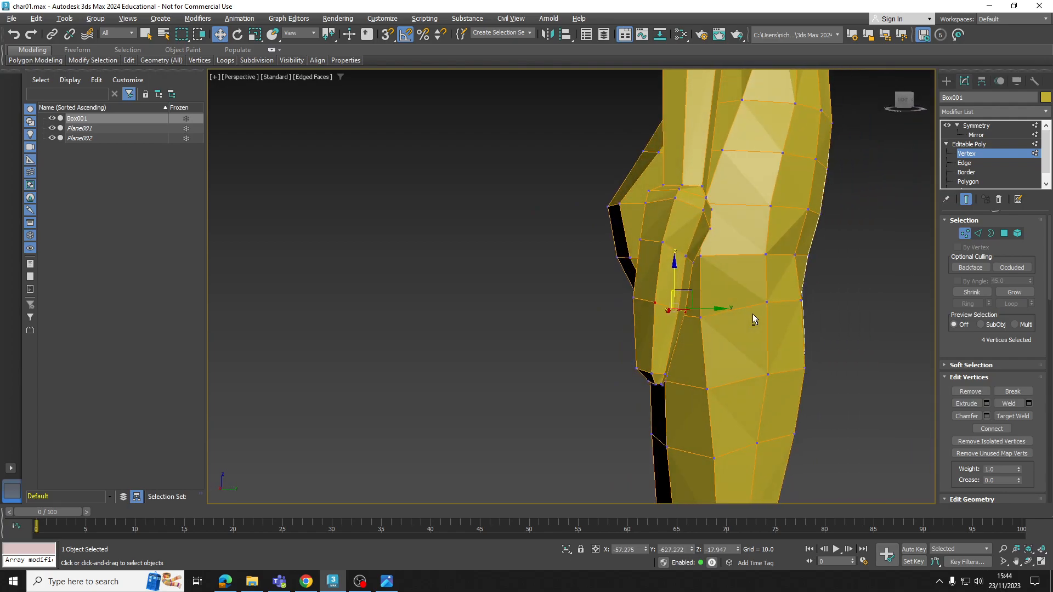
{"action": "left_click_drag", "start_coordinate": [719, 310], "coordinate": [711, 309]}
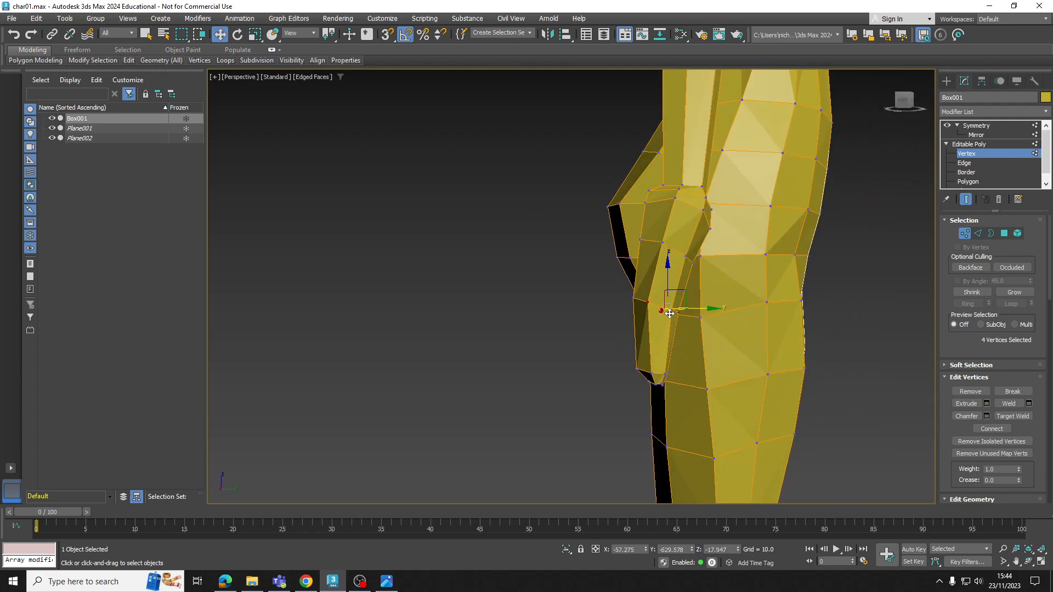
{"action": "middle_click_drag", "start_coordinate": [675, 305], "coordinate": [672, 314], "text": "alt"}
{"action": "left_click", "coordinate": [672, 314]}
{"action": "left_click", "coordinate": [680, 309], "text": "ctrl"}
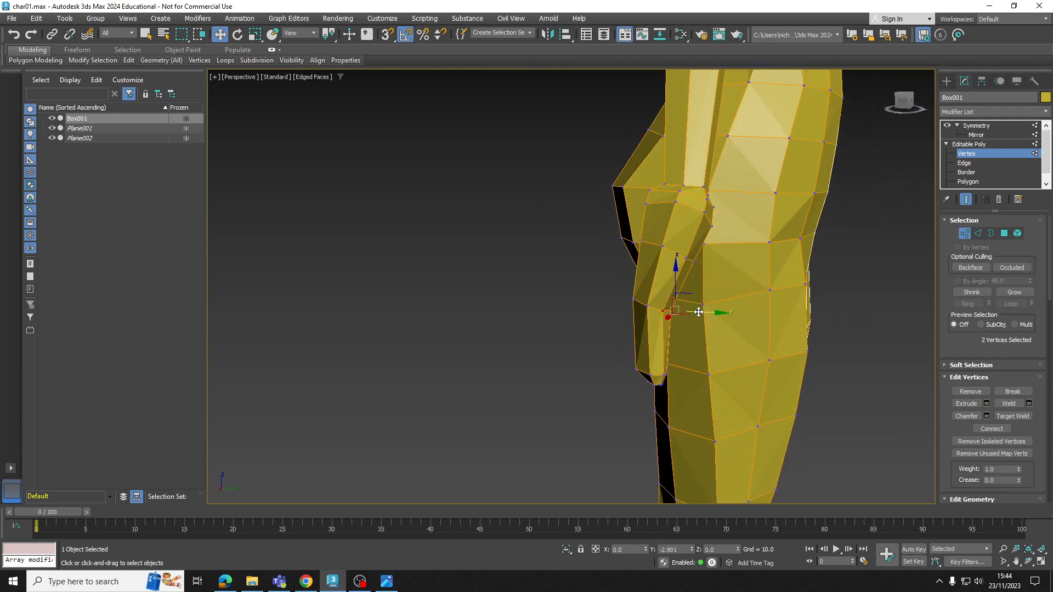
{"action": "middle_click_drag", "start_coordinate": [686, 309], "coordinate": [608, 296], "text": "alt"}
{"action": "left_click", "coordinate": [623, 301]}
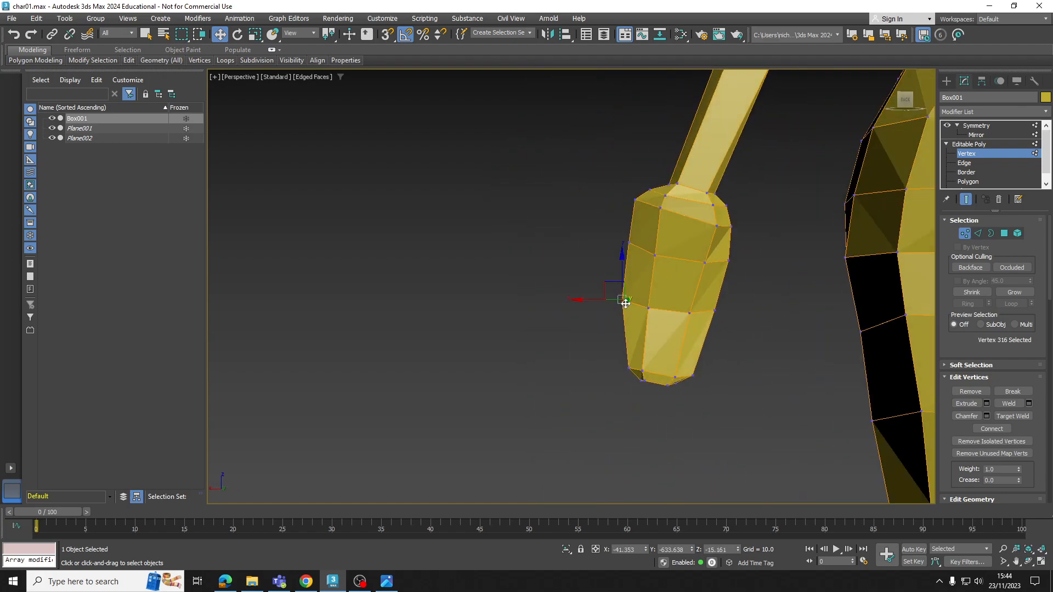
{"action": "left_click_drag", "start_coordinate": [601, 303], "coordinate": [602, 301]}
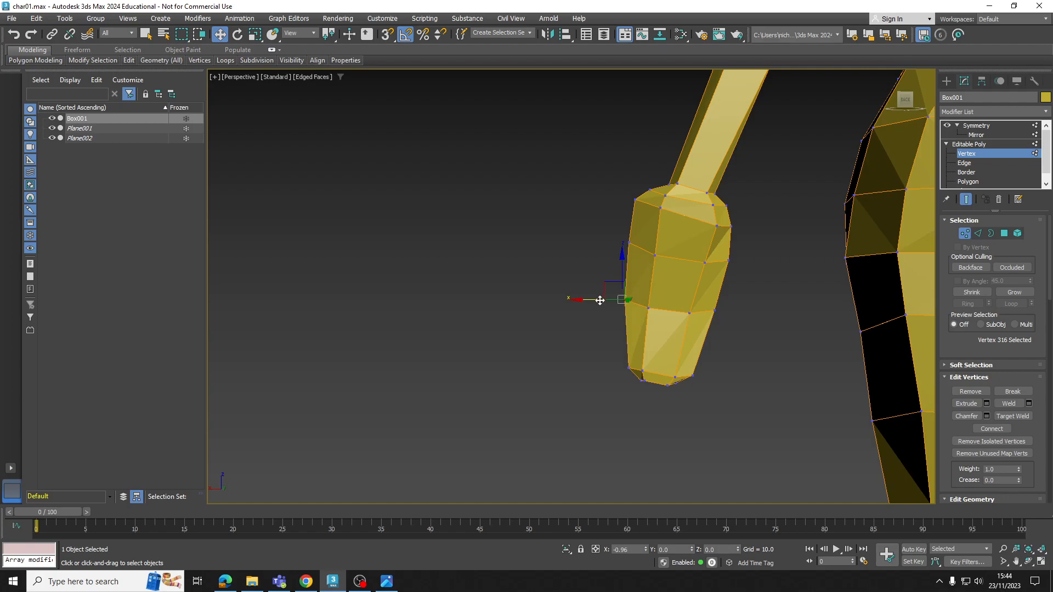
{"action": "middle_click_drag", "start_coordinate": [688, 252], "coordinate": [751, 264], "text": "alt"}
Restore the four-view layout and extrude two polygons on the upper side of the palm to start the thumb
{"action": "key", "text": "4"}
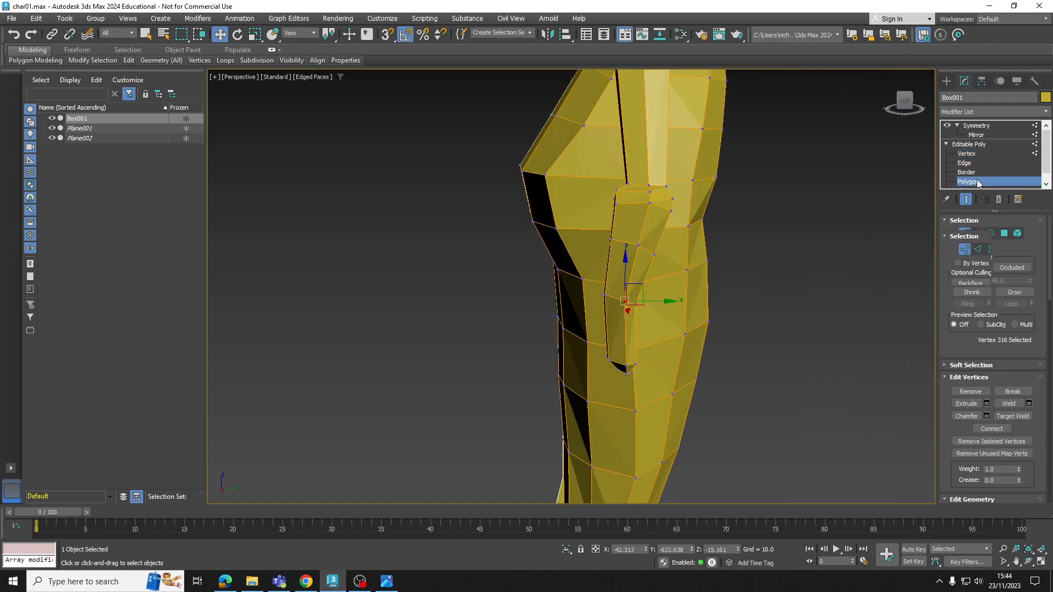
{"action": "middle_click_drag", "start_coordinate": [681, 327], "coordinate": [846, 454], "text": "alt"}
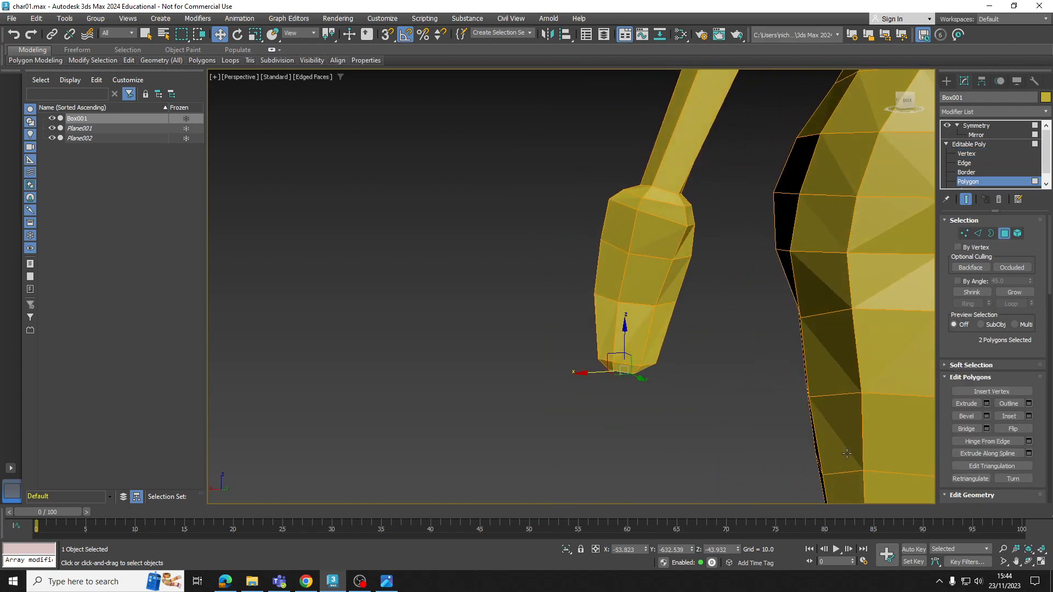
{"action": "left_click", "coordinate": [1035, 562]}
{"action": "scroll", "coordinate": [769, 131], "scroll_direction": "up", "scroll_amount": 2}
{"action": "middle_click_drag", "start_coordinate": [726, 100], "coordinate": [723, 158]}
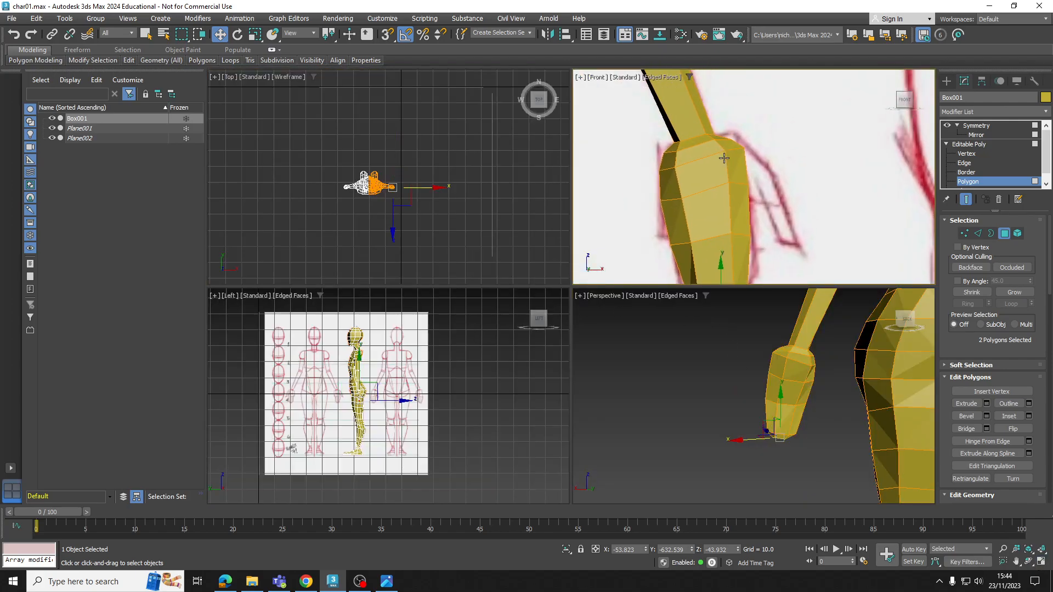
{"action": "left_click", "coordinate": [740, 159]}
{"action": "middle_click_drag", "start_coordinate": [735, 376], "coordinate": [855, 408], "text": "alt"}
{"action": "scroll", "coordinate": [791, 365], "scroll_direction": "down", "scroll_amount": 2}
{"action": "mouse_move", "coordinate": [791, 365]}
{"action": "middle_mouse_down", "text": "alt"}
{"action": "mouse_move", "coordinate": [732, 361]}
{"action": "mouse_move", "coordinate": [749, 352]}
{"action": "mouse_move", "coordinate": [791, 368]}
{"action": "mouse_move", "coordinate": [781, 377]}
{"action": "middle_mouse_up", "text": "alt"}
{"action": "left_click", "coordinate": [782, 363], "text": "ctrl"}
{"action": "scroll", "coordinate": [781, 377], "scroll_direction": "up", "scroll_amount": 2}
{"action": "left_click", "coordinate": [965, 406]}
{"action": "left_click_drag", "start_coordinate": [785, 365], "coordinate": [799, 334]}
Move and scale the end polygons of the thumb stub to match the sketch
{"action": "middle_click_drag", "start_coordinate": [784, 370], "coordinate": [758, 384], "text": "alt"}
{"action": "key", "text": "r"}
{"action": "left_click_drag", "start_coordinate": [757, 396], "coordinate": [755, 426]}
{"action": "scroll", "coordinate": [762, 165], "scroll_direction": "up", "scroll_amount": 3}
{"action": "key", "text": "w"}
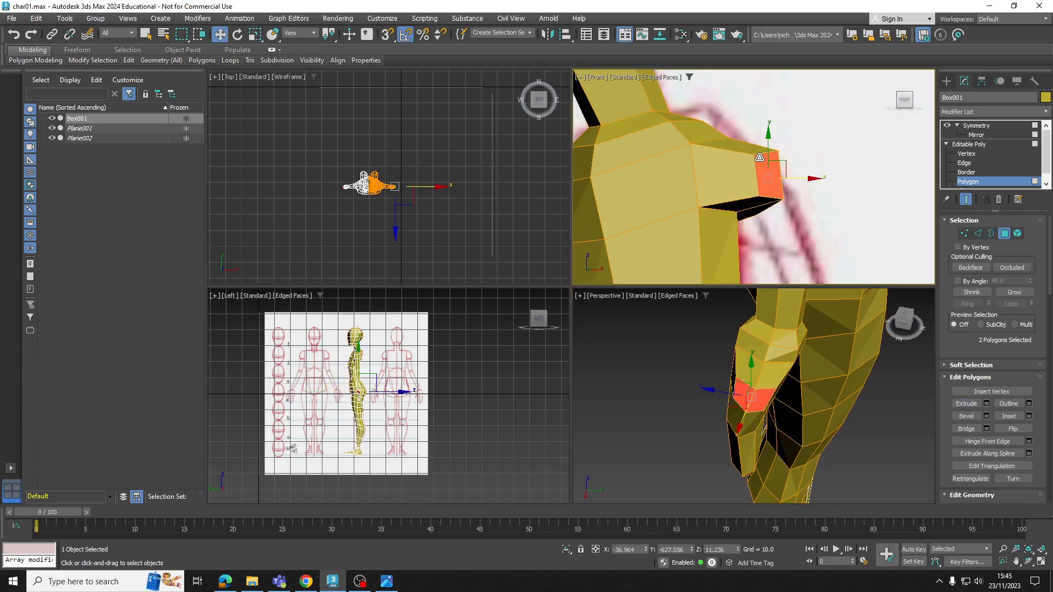
Move the thumb stub's end vertices in the Front view so its outline slopes along the sketched thumb
{"action": "left_click", "coordinate": [967, 155]}
{"action": "left_click_drag", "start_coordinate": [749, 173], "coordinate": [773, 159]}
{"action": "middle_click_drag", "start_coordinate": [793, 195], "coordinate": [792, 178]}
{"action": "left_click_drag", "start_coordinate": [781, 174], "coordinate": [777, 153]}
{"action": "middle_click_drag", "start_coordinate": [780, 386], "coordinate": [806, 316], "text": "alt"}
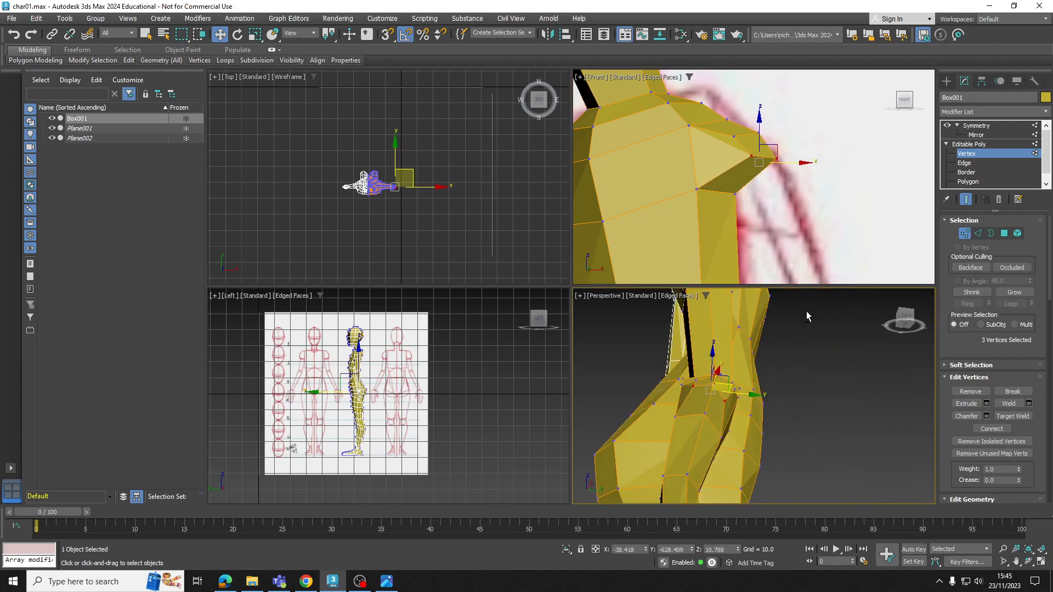
Connect edges on the underside of the thumb stub and move the lower vertices toward the palm
{"action": "left_click", "coordinate": [964, 163]}
{"action": "scroll", "coordinate": [678, 404], "scroll_direction": "up", "scroll_amount": 3}
{"action": "left_click", "coordinate": [692, 403]}
{"action": "left_click", "coordinate": [748, 403], "text": "ctrl"}
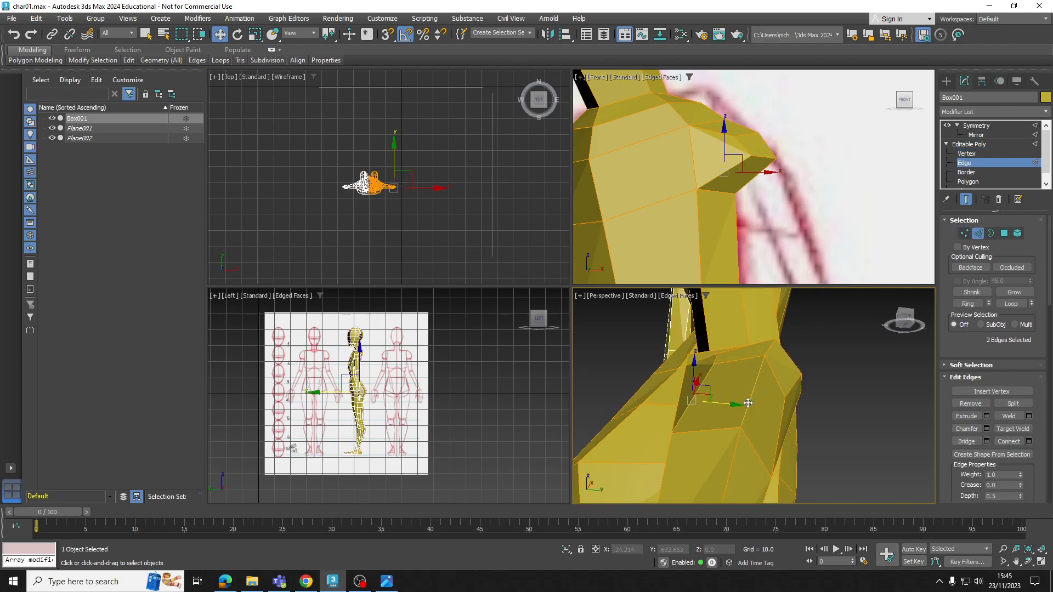
{"action": "left_click", "coordinate": [1004, 442]}
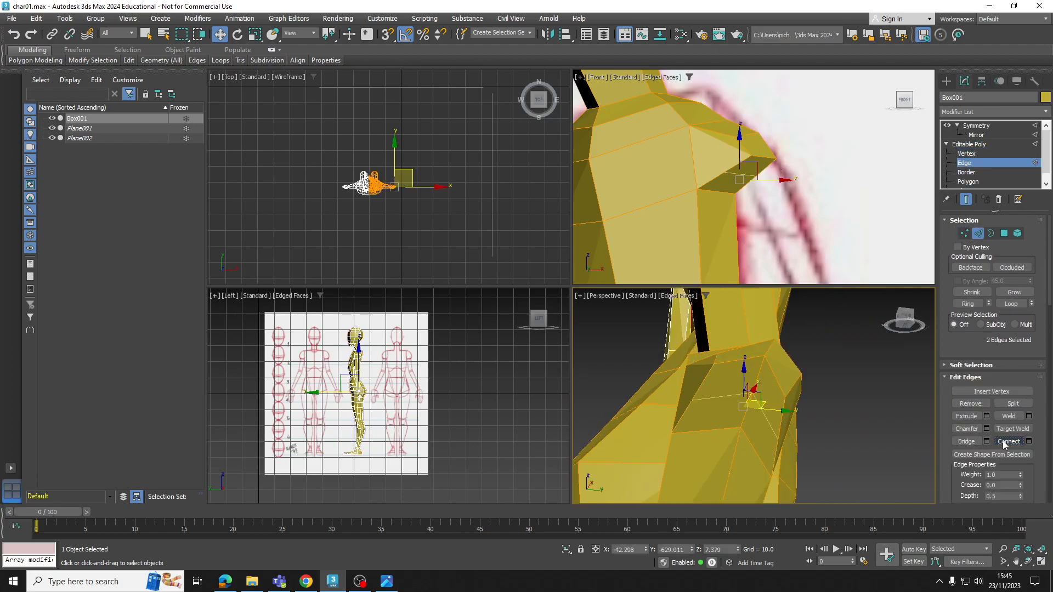
{"action": "left_click", "coordinate": [966, 153]}
{"action": "scroll", "coordinate": [778, 202], "scroll_direction": "up", "scroll_amount": 1}
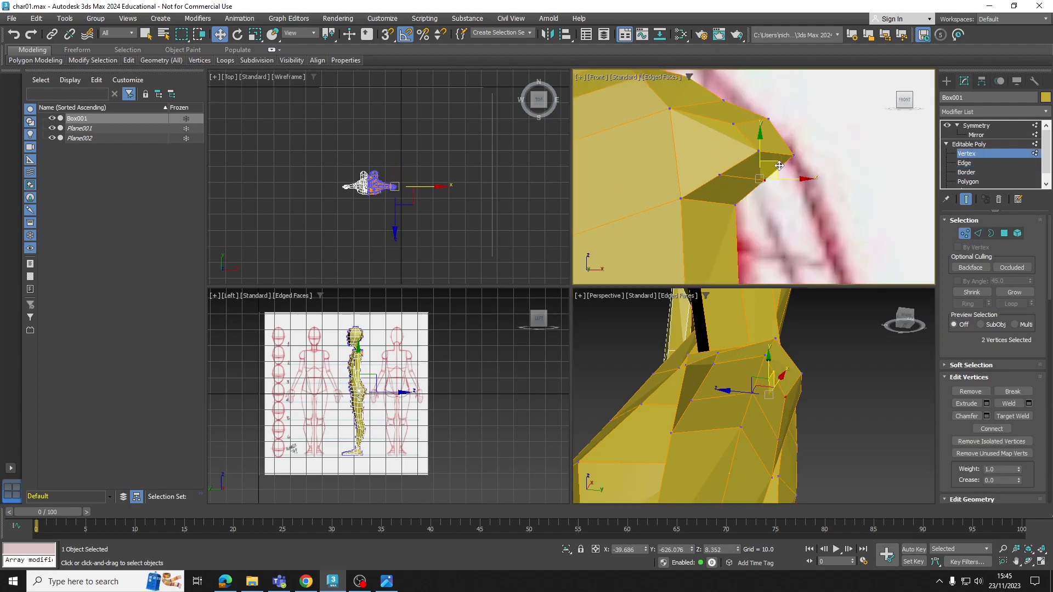
{"action": "left_click_drag", "start_coordinate": [779, 166], "coordinate": [756, 181]}
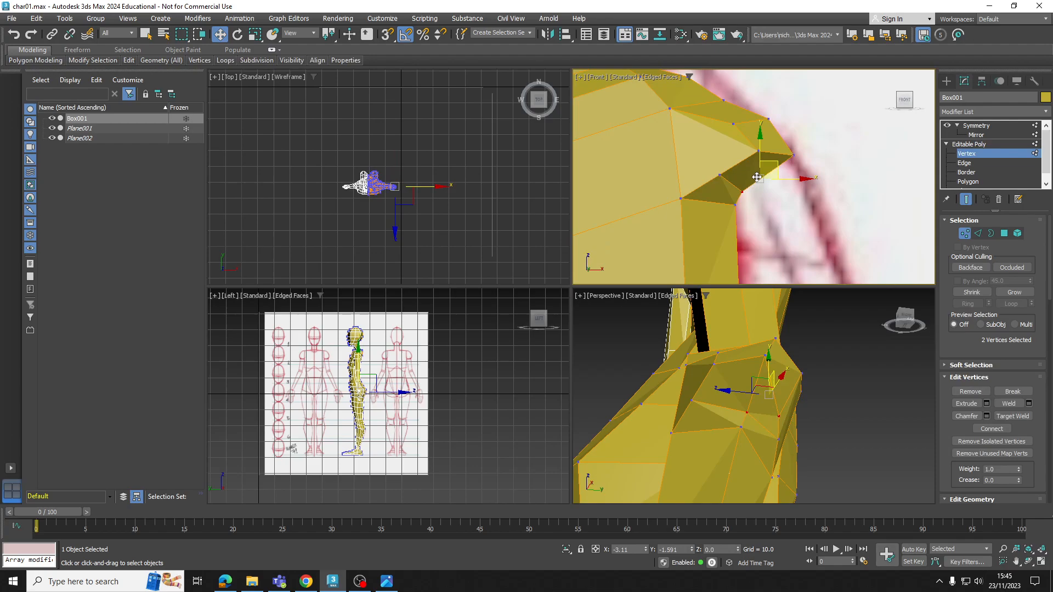
Extrude the two polygons on the underside of the thumb stub downward to lengthen the thumb
{"action": "key", "text": "4"}
{"action": "left_click", "coordinate": [780, 186]}
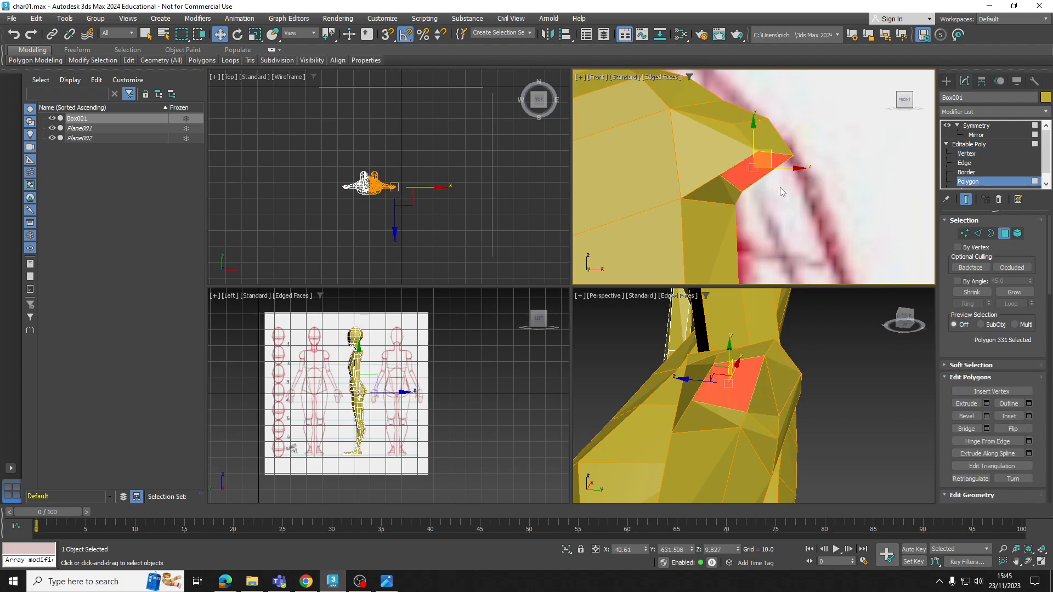
{"action": "left_click", "coordinate": [756, 393], "text": "ctrl"}
{"action": "middle_click_drag", "start_coordinate": [756, 392], "coordinate": [939, 403], "text": "alt"}
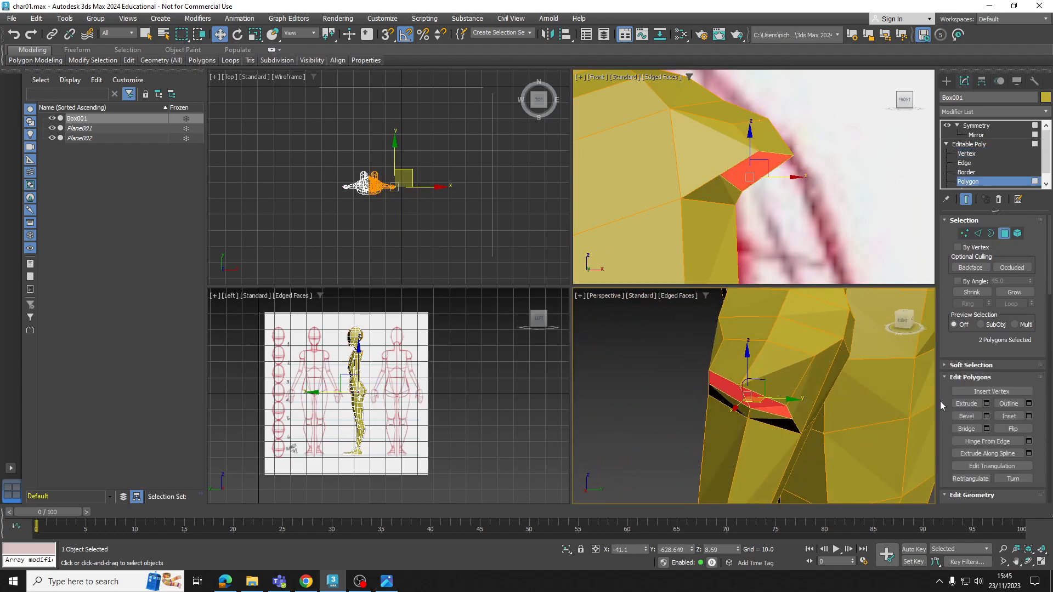
{"action": "left_click", "coordinate": [965, 404]}
{"action": "mouse_move", "coordinate": [757, 395]}
{"action": "left_mouse_down"}
{"action": "mouse_move", "coordinate": [759, 354]}
{"action": "mouse_move", "coordinate": [765, 375]}
{"action": "left_mouse_up"}
{"action": "middle_click_drag", "start_coordinate": [829, 196], "coordinate": [814, 184]}
With see-through display on, reposition the thumb's end vertices in the Front view to fit the sketch, and turn see-through off
{"action": "left_click", "coordinate": [976, 153]}
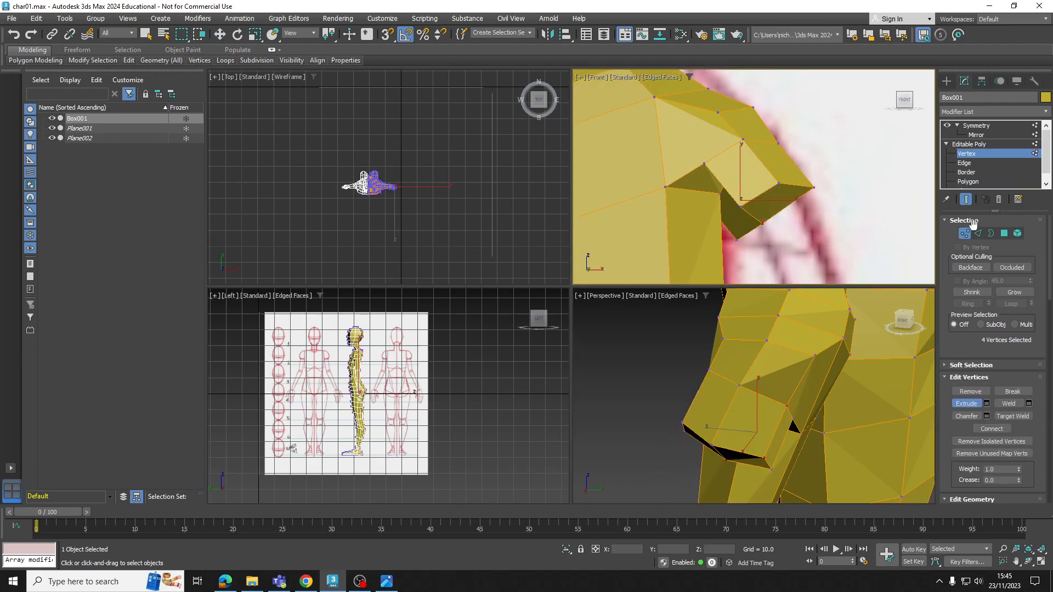
{"action": "key", "text": "w"}
{"action": "middle_click_drag", "start_coordinate": [775, 223], "coordinate": [766, 220]}
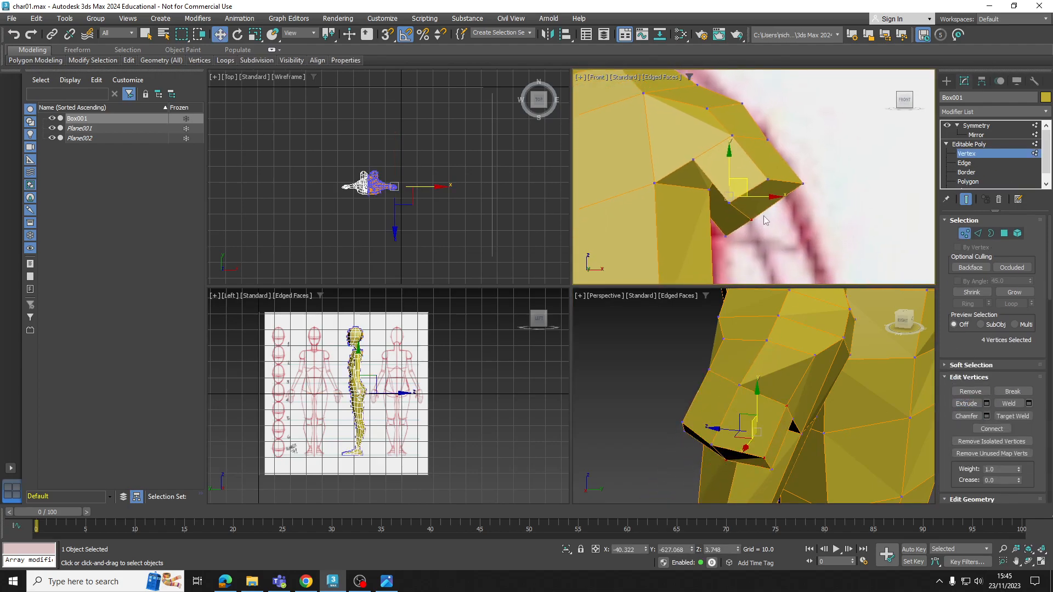
{"action": "key", "text": "alt+x"}
{"action": "scroll", "coordinate": [745, 225], "scroll_direction": "up", "scroll_amount": 2}
{"action": "left_click", "coordinate": [739, 240]}
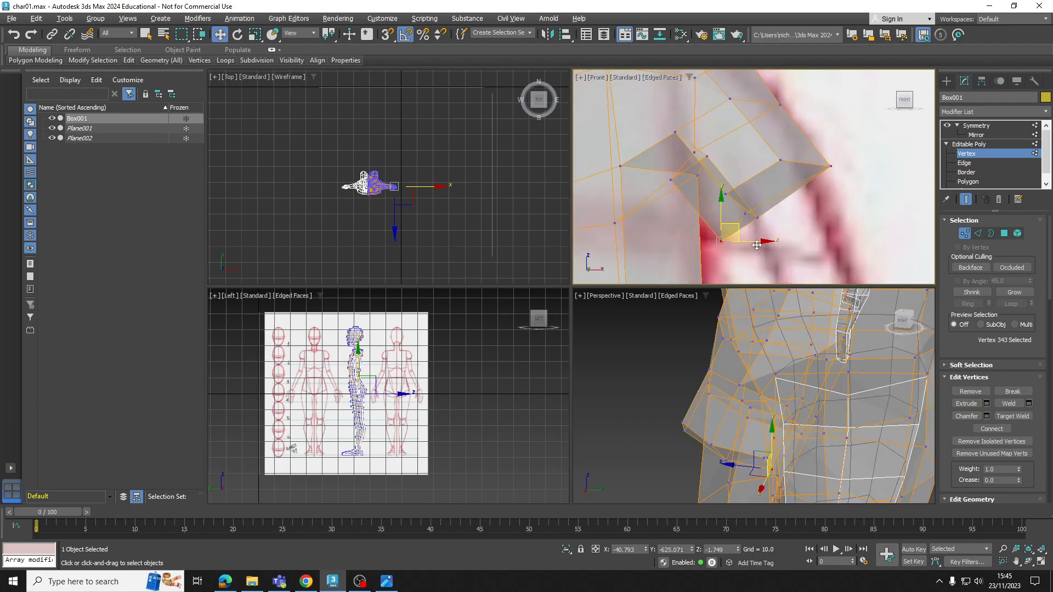
{"action": "left_click", "coordinate": [726, 194]}
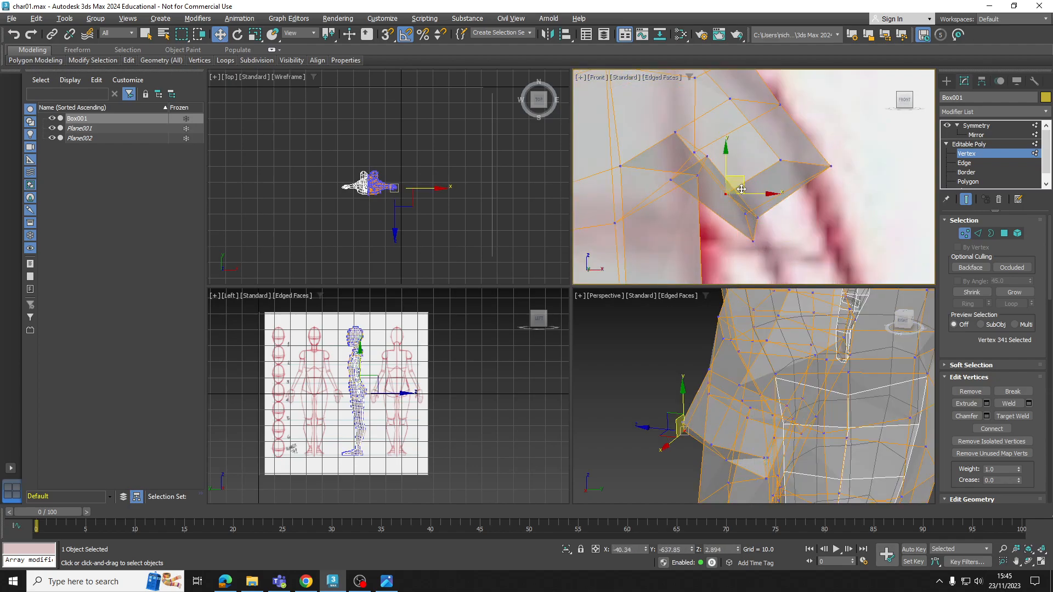
{"action": "left_click_drag", "start_coordinate": [751, 173], "coordinate": [760, 165]}
{"action": "left_click", "coordinate": [830, 166]}
{"action": "left_click_drag", "start_coordinate": [831, 166], "coordinate": [785, 154]}
{"action": "scroll", "coordinate": [809, 196], "scroll_direction": "down", "scroll_amount": 2}
{"action": "key", "text": "alt+x"}
Raise the lower vertices at the end of the thumb stub to shorten and flatten its open underside
{"action": "middle_click_drag", "start_coordinate": [765, 413], "coordinate": [714, 422]}
{"action": "left_click", "coordinate": [771, 406]}
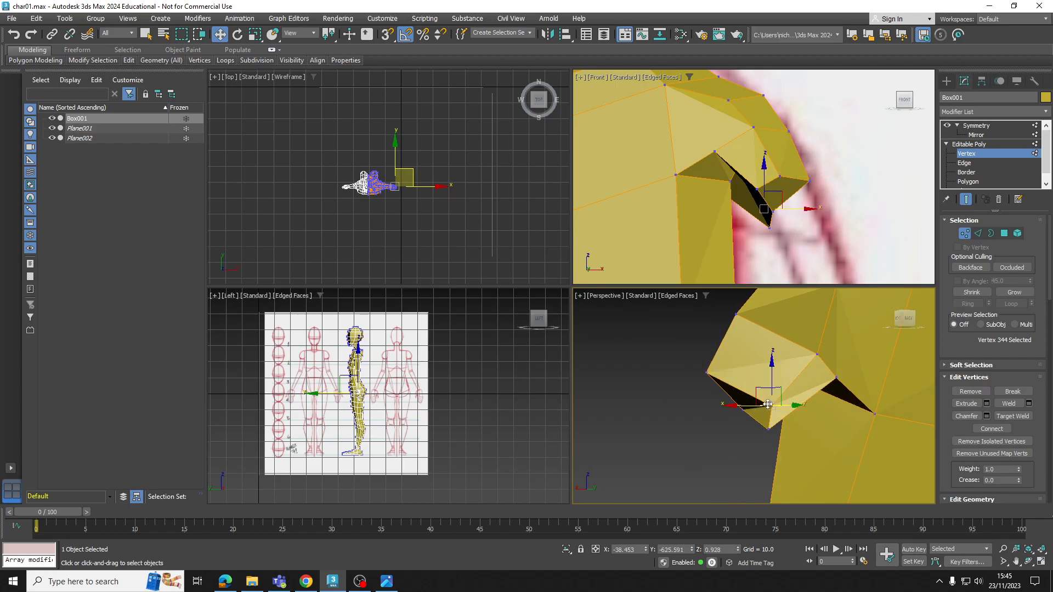
{"action": "left_click_drag", "start_coordinate": [763, 394], "coordinate": [741, 385]}
{"action": "left_click", "coordinate": [770, 430]}
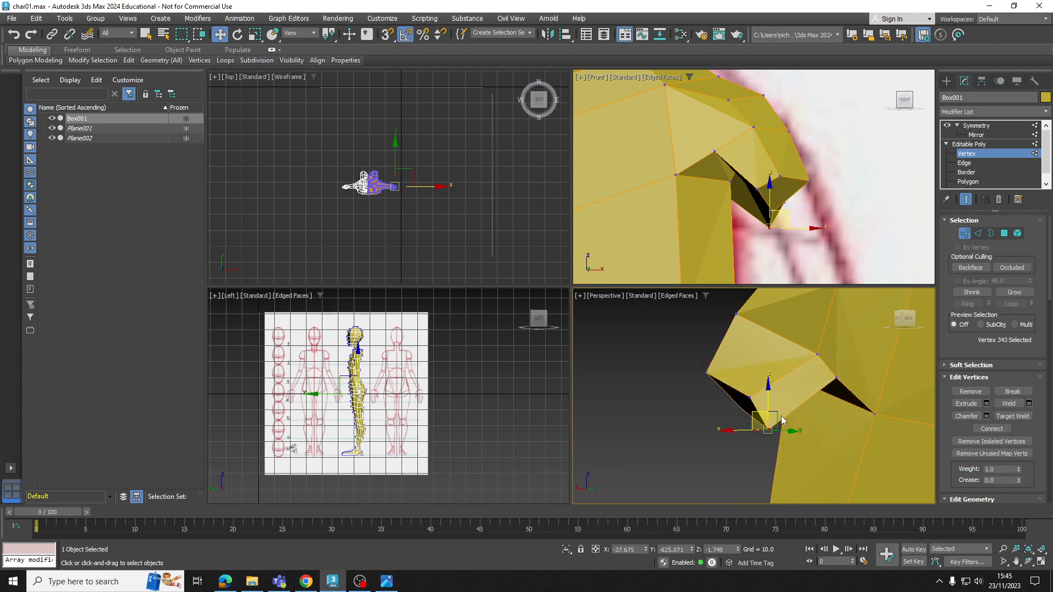
{"action": "middle_click_drag", "start_coordinate": [770, 430], "coordinate": [742, 414], "text": "alt"}
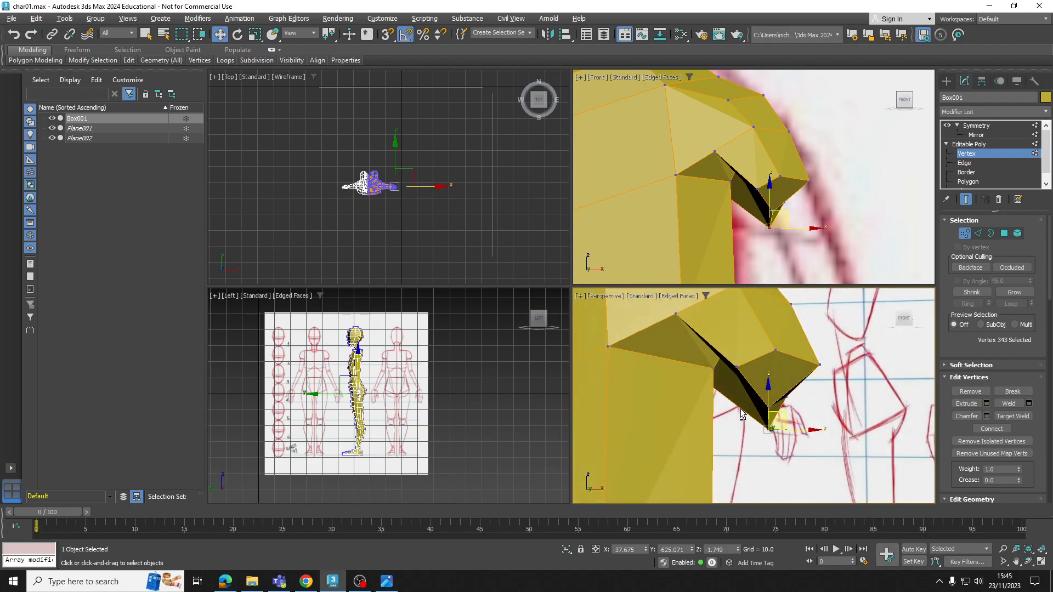
{"action": "left_click_drag", "start_coordinate": [770, 398], "coordinate": [768, 378]}
{"action": "left_click", "coordinate": [768, 407]}
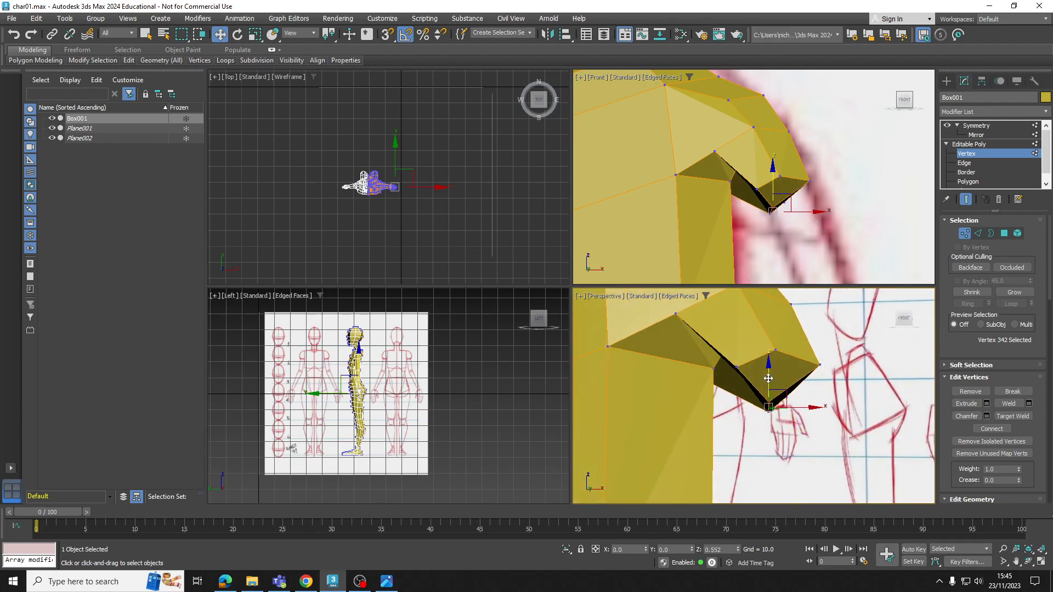
{"action": "left_click", "coordinate": [736, 366]}
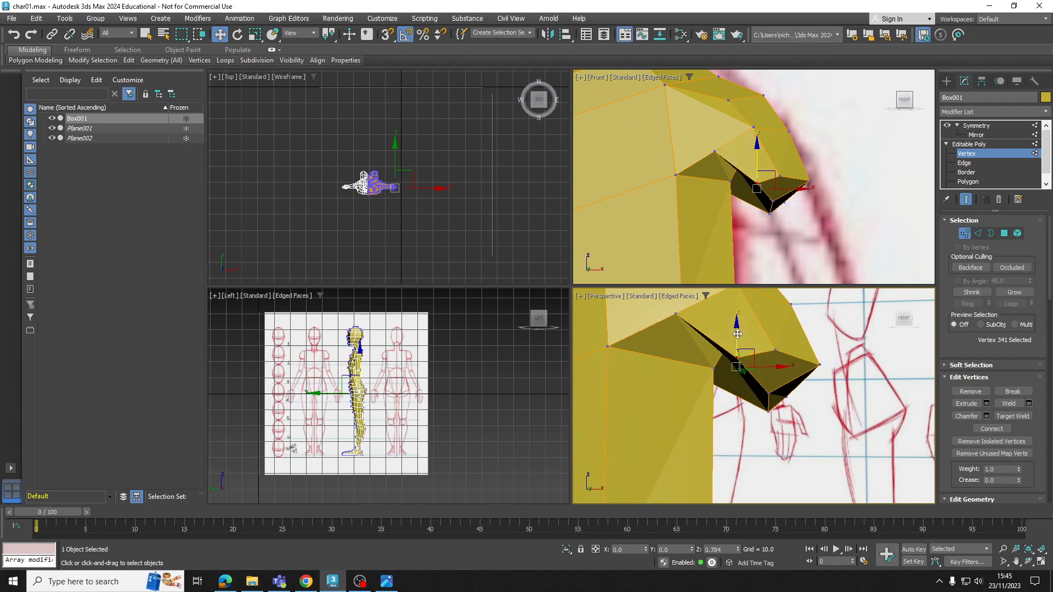
{"action": "left_click_drag", "start_coordinate": [737, 335], "coordinate": [736, 324]}
{"action": "middle_click_drag", "start_coordinate": [736, 325], "coordinate": [734, 331], "text": "alt"}
Shift the vertex where the underside of the thumb meets the palm in the Perspective view
{"action": "left_click", "coordinate": [720, 383]}
{"action": "left_click_drag", "start_coordinate": [720, 365], "coordinate": [749, 404]}
{"action": "middle_click_drag", "start_coordinate": [749, 404], "coordinate": [746, 398], "text": "alt"}
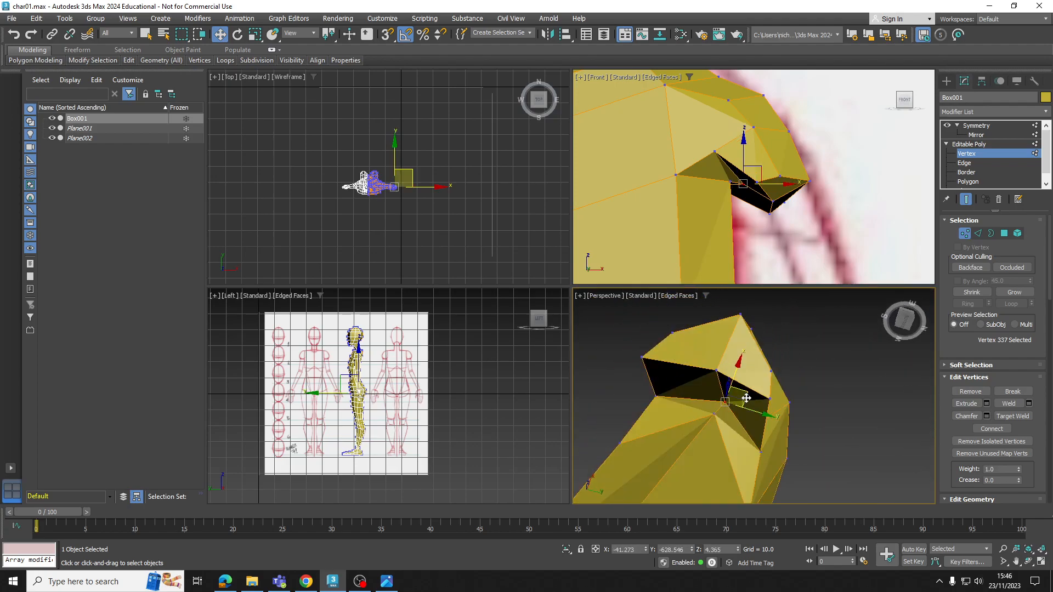
{"action": "left_click_drag", "start_coordinate": [749, 410], "coordinate": [738, 408]}
{"action": "middle_click_drag", "start_coordinate": [738, 408], "coordinate": [800, 419], "text": "alt"}
Extrude the two end polygons of the thumb stub downward along the sketched thumb
{"action": "left_click", "coordinate": [968, 182]}
{"action": "scroll", "coordinate": [815, 184], "scroll_direction": "down", "scroll_amount": 3}
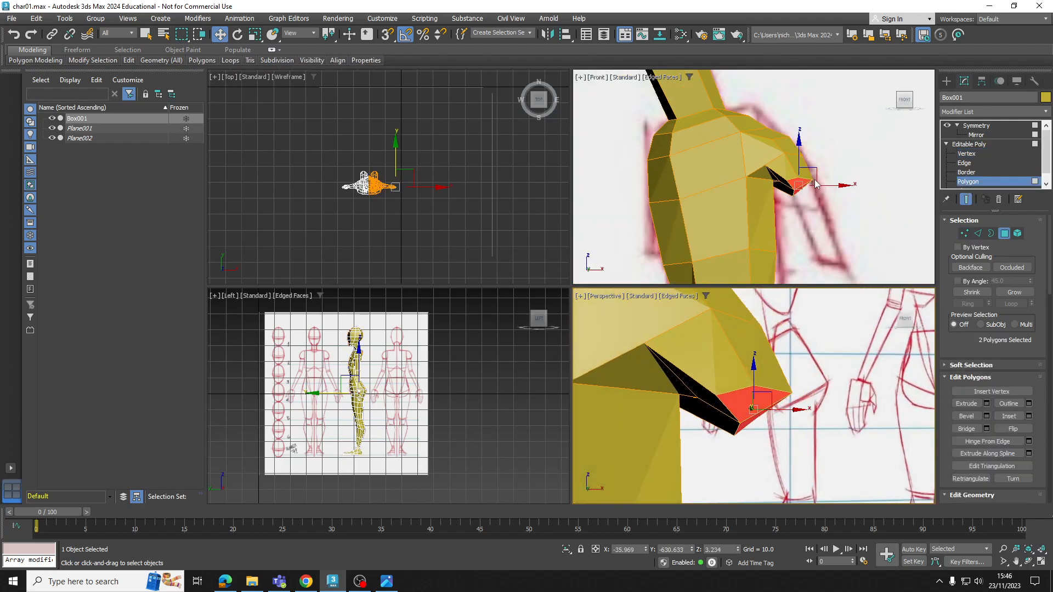
{"action": "scroll", "coordinate": [823, 190], "scroll_direction": "down", "scroll_amount": 2}
{"action": "left_click", "coordinate": [966, 403]}
{"action": "left_click_drag", "start_coordinate": [790, 184], "coordinate": [785, 152]}
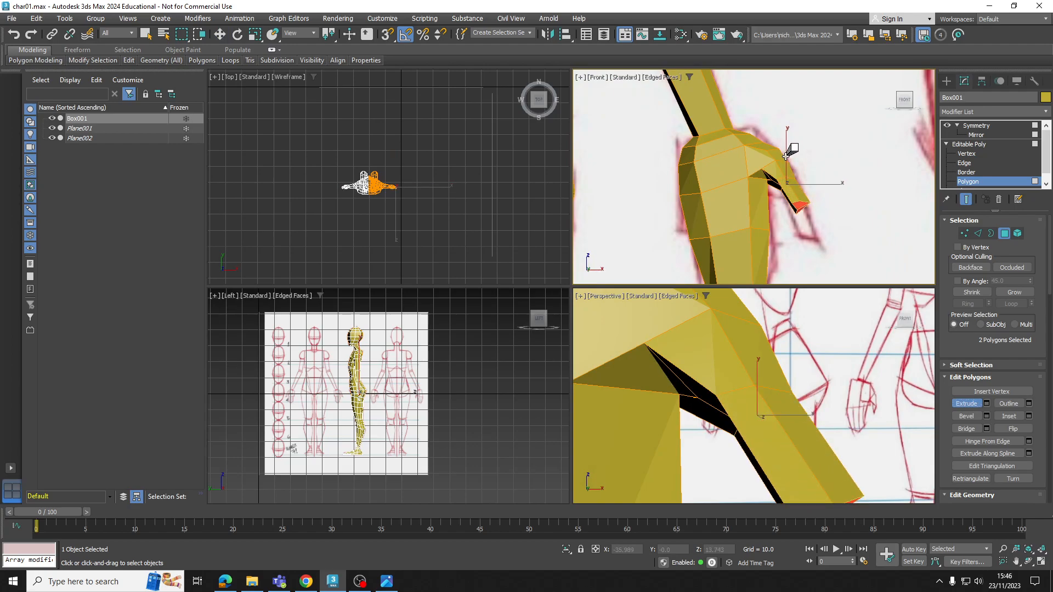
Move the extruded thumb end into line with the sketch and bevel its two polygons to form a tapered tip
{"action": "key", "text": "w"}
{"action": "scroll", "coordinate": [797, 209], "scroll_direction": "up", "scroll_amount": 4}
{"action": "left_click_drag", "start_coordinate": [830, 193], "coordinate": [825, 205]}
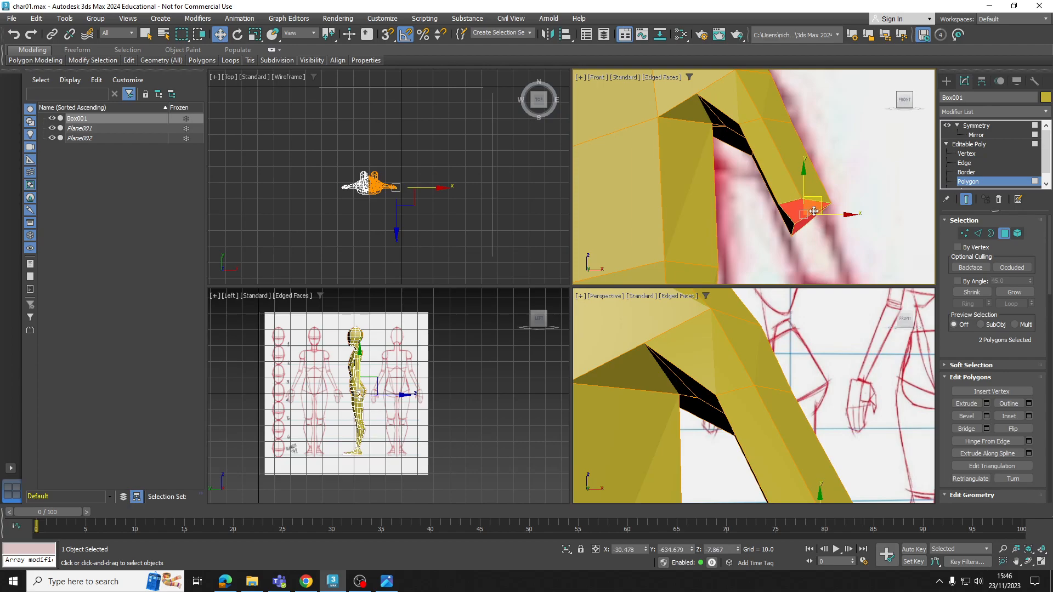
{"action": "left_click", "coordinate": [966, 416]}
{"action": "mouse_move", "coordinate": [796, 214]}
{"action": "left_mouse_down"}
{"action": "mouse_move", "coordinate": [799, 198]}
{"action": "mouse_move", "coordinate": [800, 206]}
{"action": "left_mouse_up"}
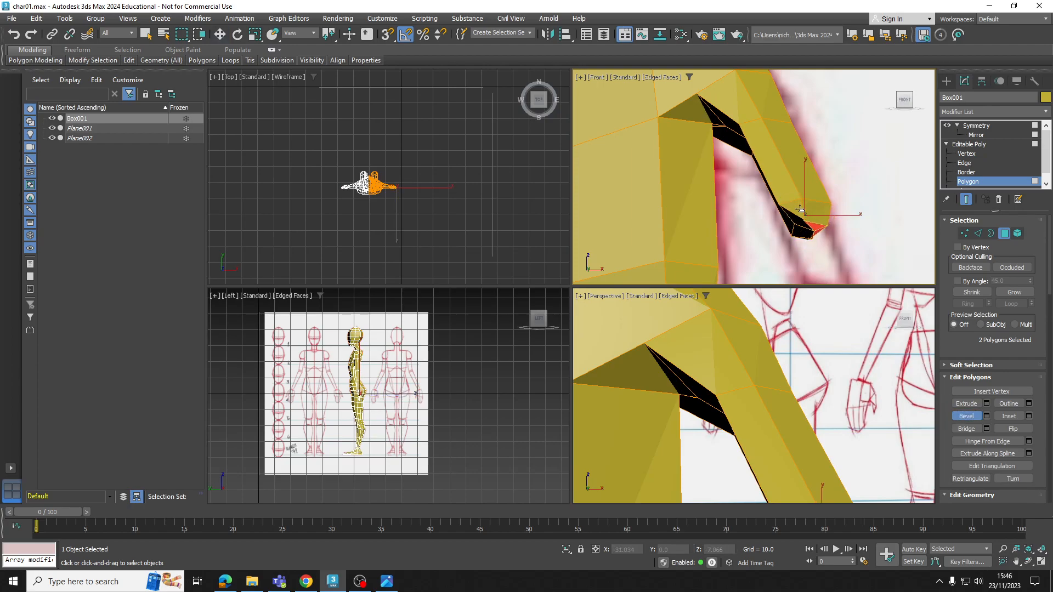
{"action": "key", "text": "w"}
Switch to vertex editing and examine the thumb's shape from several angles against the rest of the hand
{"action": "left_click", "coordinate": [956, 156]}
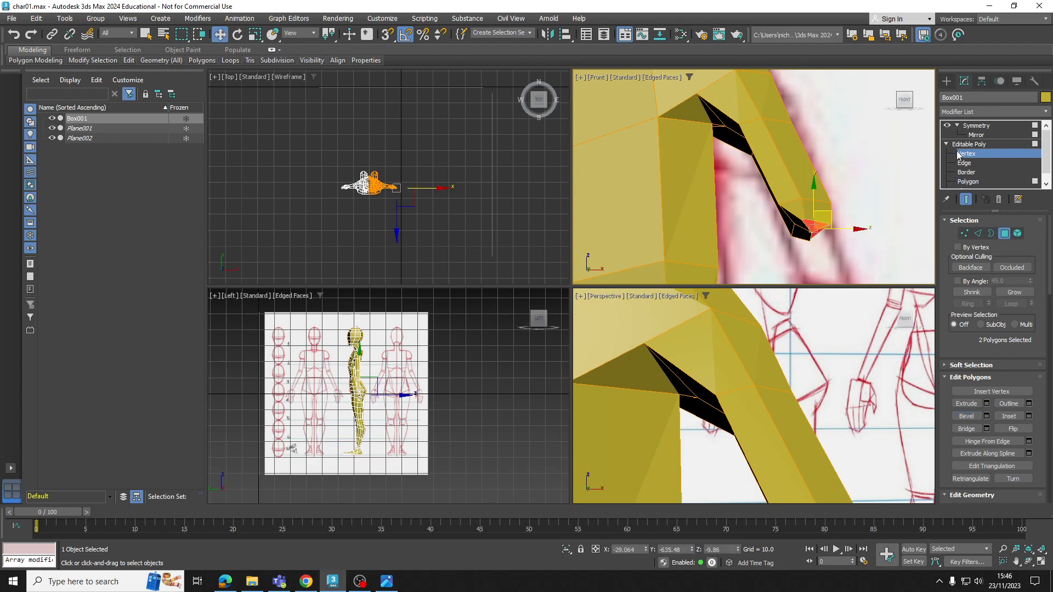
{"action": "middle_click_drag", "start_coordinate": [821, 140], "coordinate": [821, 178]}
{"action": "scroll", "coordinate": [799, 395], "scroll_direction": "down", "scroll_amount": 6}
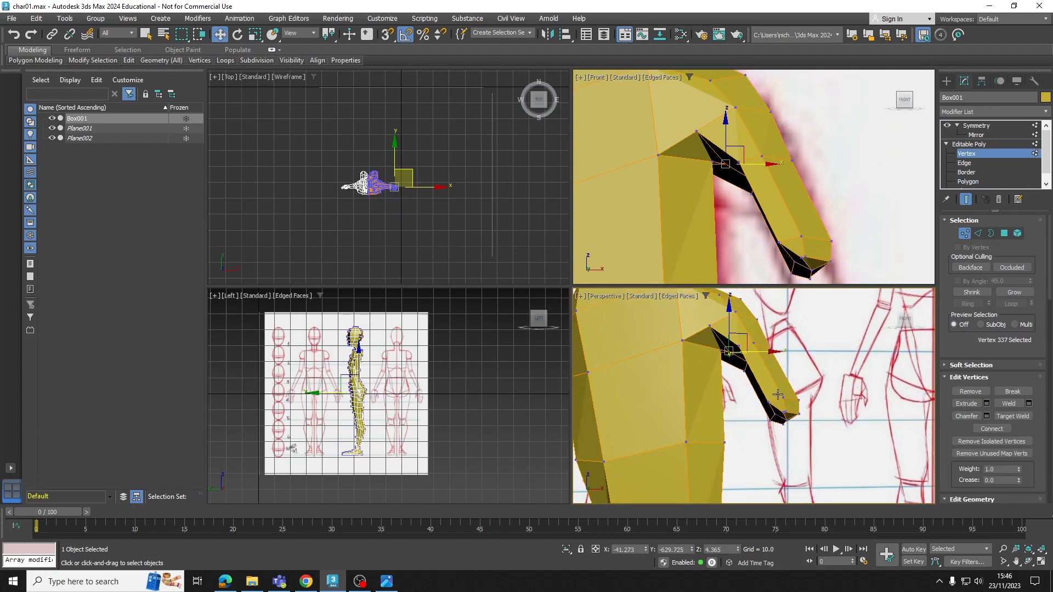
{"action": "middle_click_drag", "start_coordinate": [757, 372], "coordinate": [756, 400], "text": "alt"}
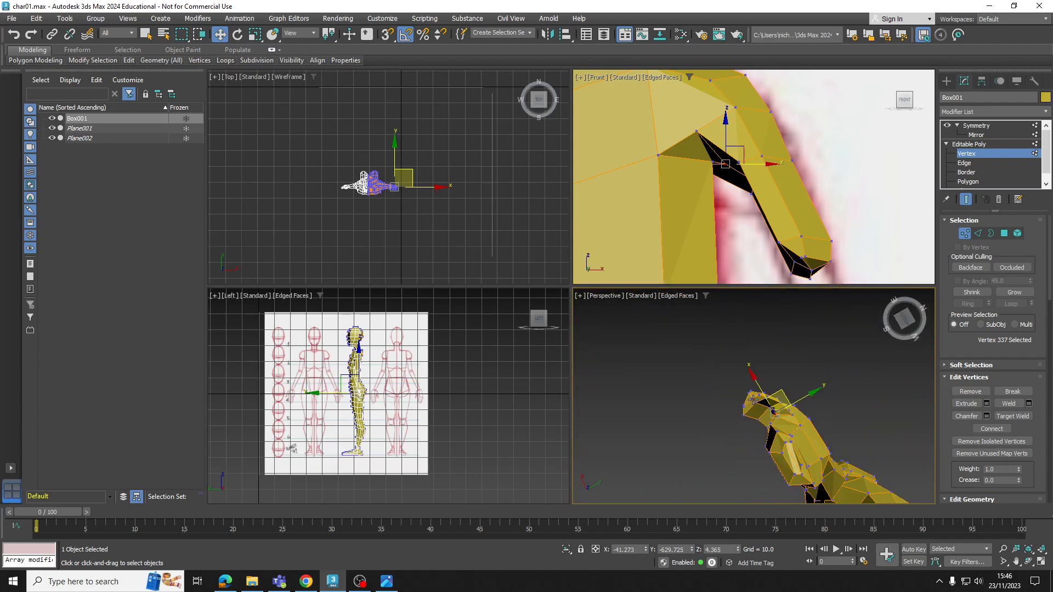
{"action": "left_click_drag", "start_coordinate": [757, 426], "coordinate": [752, 394]}
{"action": "scroll", "coordinate": [771, 382], "scroll_direction": "up", "scroll_amount": 2}
{"action": "scroll", "coordinate": [775, 396], "scroll_direction": "down", "scroll_amount": 2}
{"action": "scroll", "coordinate": [777, 399], "scroll_direction": "down", "scroll_amount": 4}
{"action": "mouse_move", "coordinate": [766, 401]}
{"action": "middle_mouse_down", "text": "alt"}
{"action": "mouse_move", "coordinate": [750, 428]}
{"action": "mouse_move", "coordinate": [762, 384]}
{"action": "middle_mouse_up", "text": "alt"}
{"action": "scroll", "coordinate": [760, 414], "scroll_direction": "up", "scroll_amount": 2}
{"action": "scroll", "coordinate": [768, 383], "scroll_direction": "down", "scroll_amount": 2}
{"action": "scroll", "coordinate": [761, 388], "scroll_direction": "up", "scroll_amount": 3}
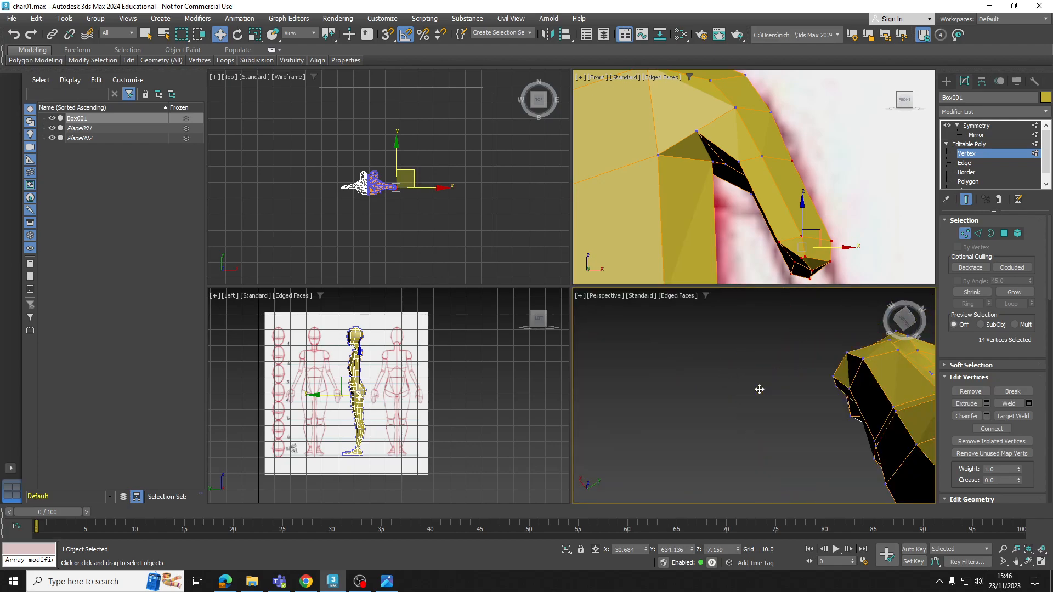
{"action": "scroll", "coordinate": [772, 389], "scroll_direction": "down", "scroll_amount": 3}
Maximize the Perspective view and scale the thumb tip's vertices down to narrow the end of the thumb
{"action": "left_click", "coordinate": [1041, 563]}
{"action": "middle_click_drag", "start_coordinate": [655, 287], "coordinate": [552, 366], "text": "alt"}
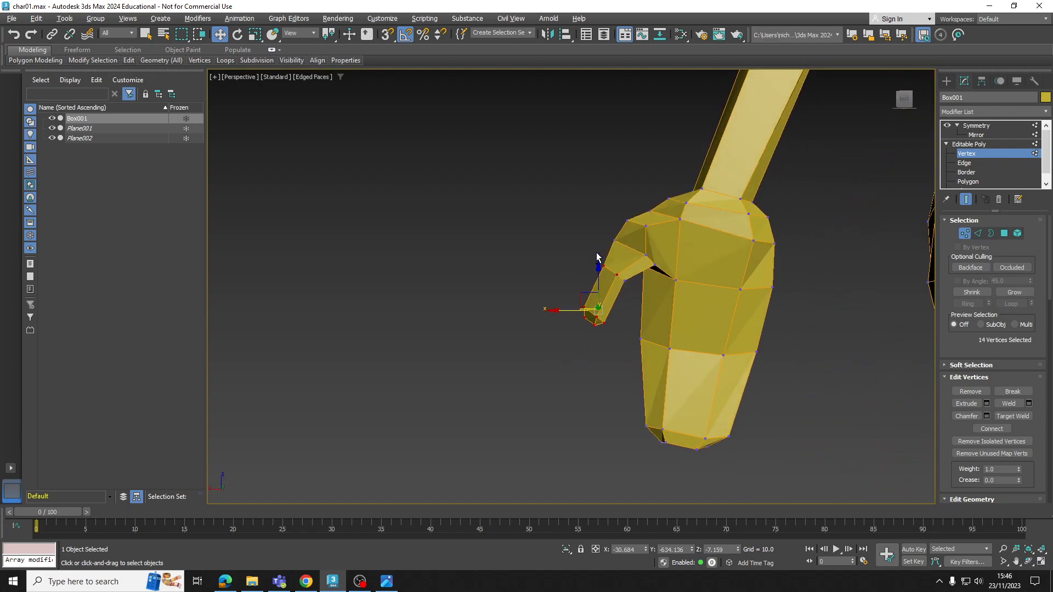
{"action": "left_click_drag", "start_coordinate": [628, 281], "coordinate": [630, 282], "text": "alt"}
{"action": "middle_click_drag", "start_coordinate": [629, 281], "coordinate": [718, 259], "text": "alt"}
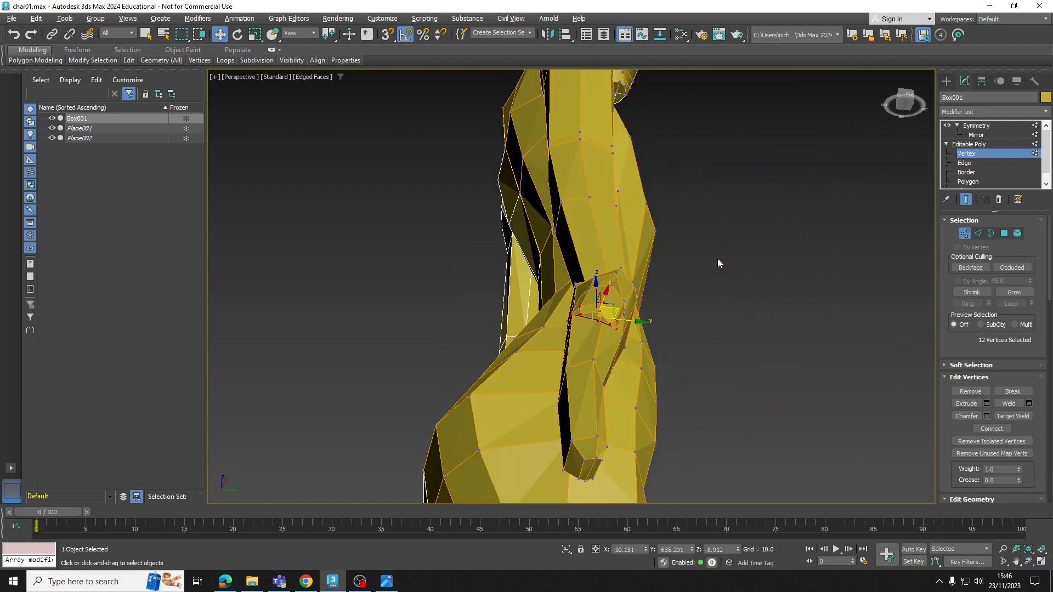
{"action": "key", "text": "r"}
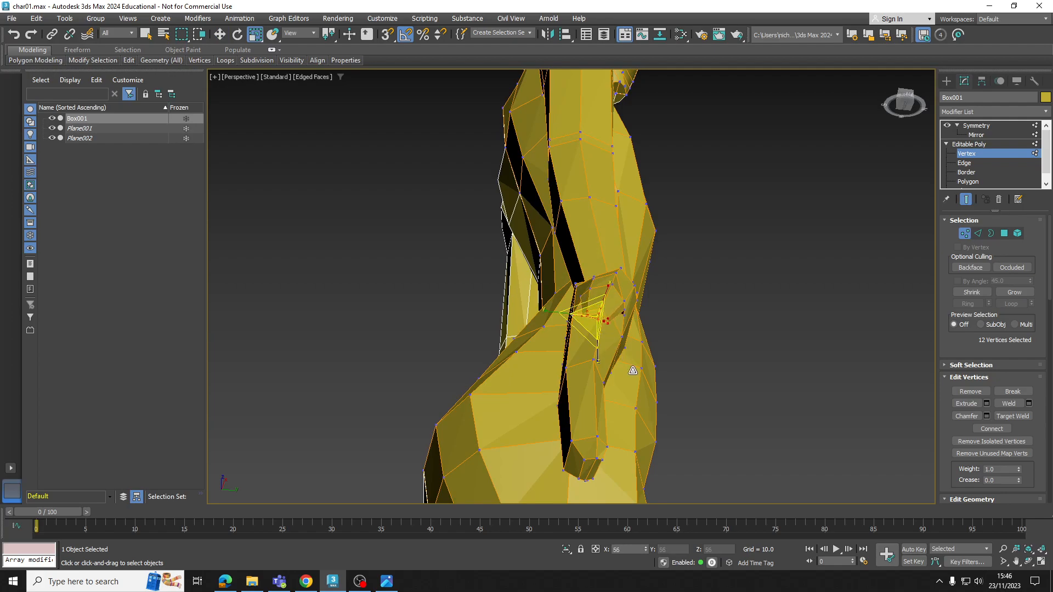
{"action": "left_click_drag", "start_coordinate": [555, 310], "coordinate": [594, 317]}
{"action": "middle_click_drag", "start_coordinate": [597, 315], "coordinate": [618, 274], "text": "alt"}
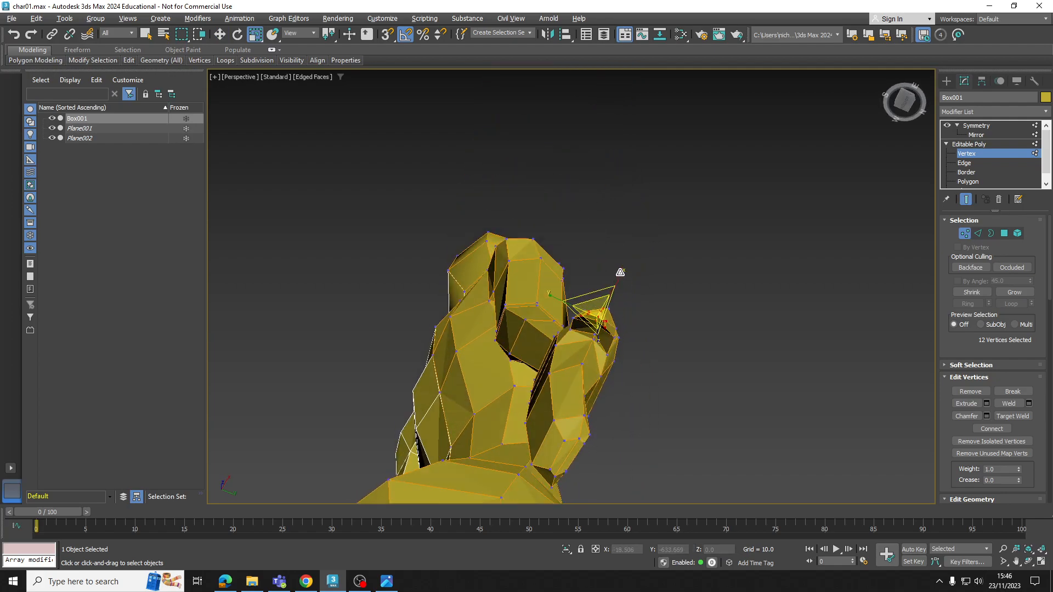
{"action": "left_click_drag", "start_coordinate": [615, 276], "coordinate": [614, 277]}
{"action": "scroll", "coordinate": [615, 277], "scroll_direction": "down", "scroll_amount": 5}
{"action": "middle_click_drag", "start_coordinate": [614, 277], "coordinate": [617, 366], "text": "alt"}
Move individual vertices at the very end of the thumb to refine the tip's outline
{"action": "key", "text": "w"}
{"action": "scroll", "coordinate": [591, 305], "scroll_direction": "up", "scroll_amount": 4}
{"action": "left_click", "coordinate": [610, 338]}
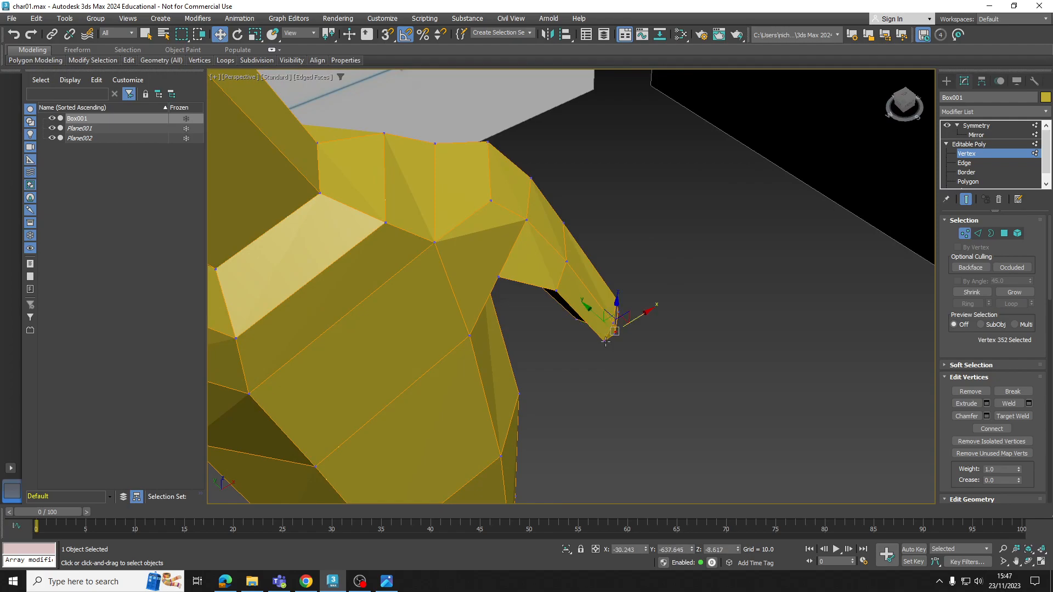
{"action": "left_click_drag", "start_coordinate": [598, 330], "coordinate": [601, 326]}
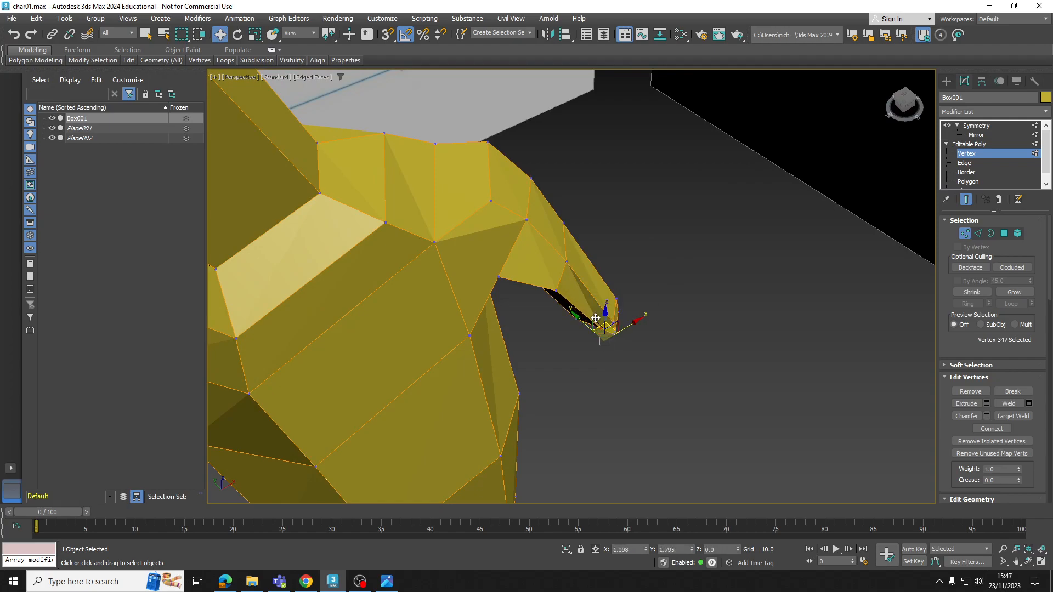
{"action": "mouse_move", "coordinate": [601, 327]}
{"action": "middle_mouse_down", "text": "alt"}
{"action": "mouse_move", "coordinate": [569, 240]}
{"action": "mouse_move", "coordinate": [573, 312]}
{"action": "mouse_move", "coordinate": [524, 262]}
{"action": "middle_mouse_up", "text": "alt"}
Lower the vertex at the base of the thumb's underside and shift it slightly toward the thumb
{"action": "left_click", "coordinate": [543, 284]}
{"action": "left_click", "coordinate": [516, 276]}
{"action": "left_click_drag", "start_coordinate": [522, 262], "coordinate": [523, 267]}
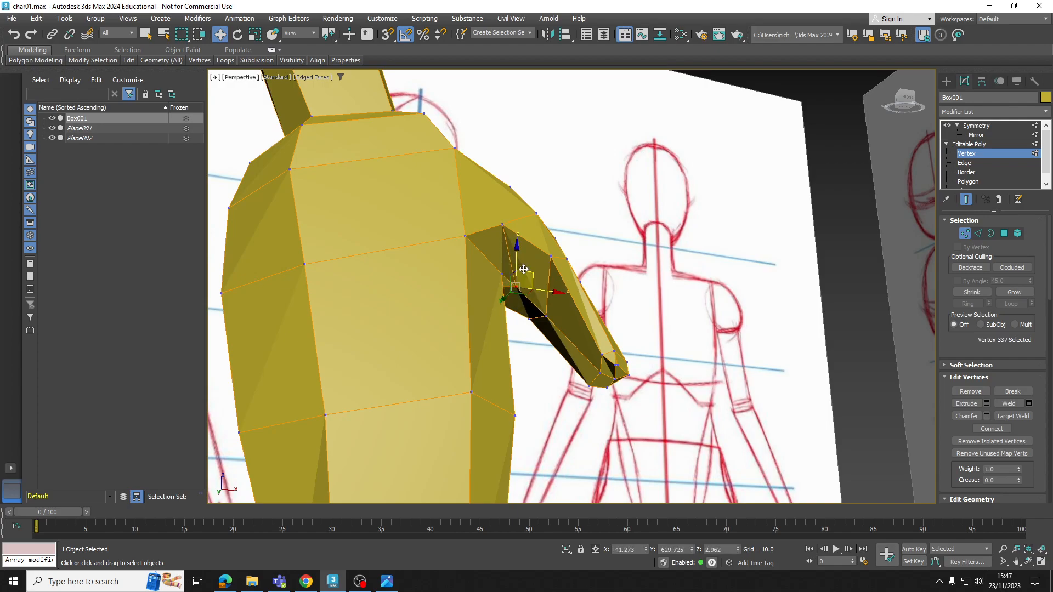
{"action": "middle_click_drag", "start_coordinate": [522, 268], "coordinate": [540, 299], "text": "alt"}
{"action": "left_click_drag", "start_coordinate": [547, 290], "coordinate": [550, 289]}
{"action": "middle_click_drag", "start_coordinate": [550, 289], "coordinate": [628, 417], "text": "alt"}
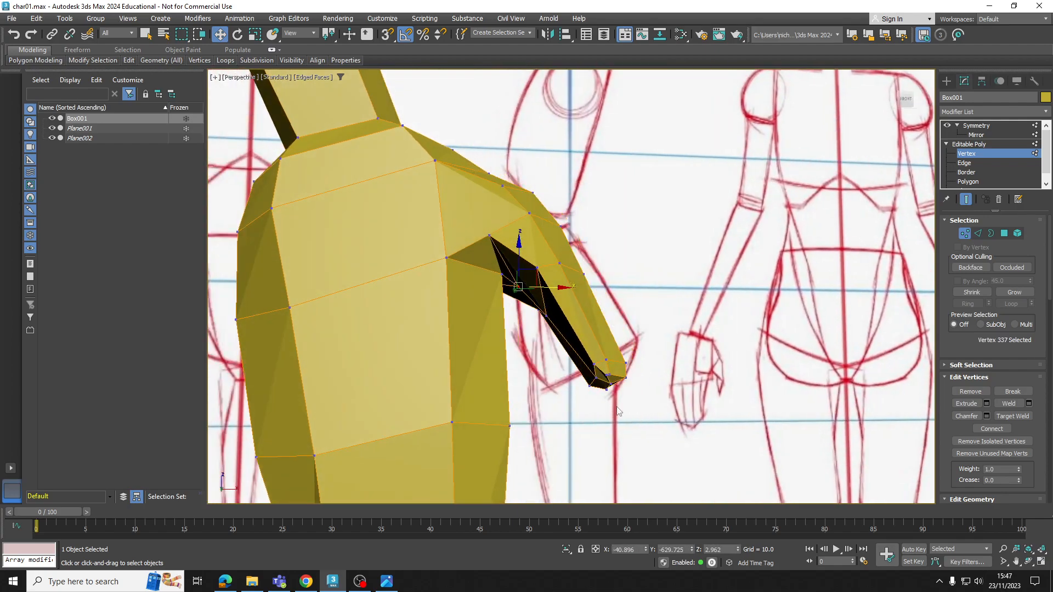
Select the two vertices at the lower inner edge of the thumb tip and move them to round the end
{"action": "left_click", "coordinate": [596, 378]}
{"action": "left_click_drag", "start_coordinate": [614, 369], "coordinate": [575, 321]}
{"action": "middle_click_drag", "start_coordinate": [574, 323], "coordinate": [510, 340], "text": "alt"}
{"action": "left_click", "coordinate": [566, 366]}
{"action": "left_click", "coordinate": [568, 383], "text": "ctrl"}
{"action": "middle_click_drag", "start_coordinate": [569, 384], "coordinate": [636, 409], "text": "alt"}
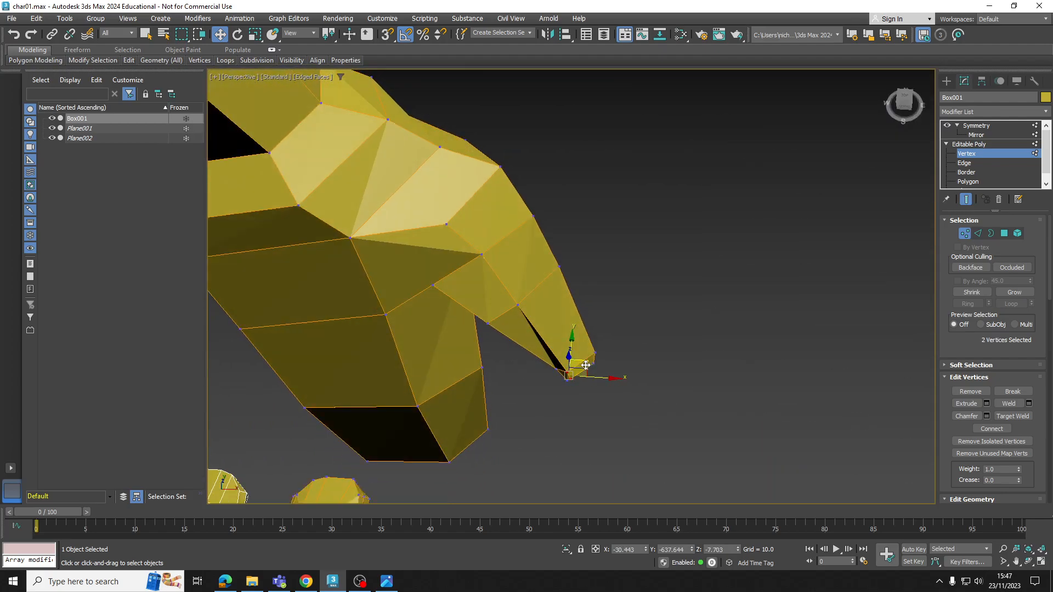
{"action": "left_click_drag", "start_coordinate": [586, 365], "coordinate": [592, 356]}
{"action": "middle_click_drag", "start_coordinate": [590, 353], "coordinate": [582, 218], "text": "alt"}
Reposition the pair of thumb-tip vertices along X and Y as seen from the other side of the hand
{"action": "middle_click_drag", "start_coordinate": [573, 343], "coordinate": [582, 399], "text": "alt"}
{"action": "left_click_drag", "start_coordinate": [603, 347], "coordinate": [602, 348]}
{"action": "middle_click_drag", "start_coordinate": [597, 348], "coordinate": [501, 283], "text": "alt"}
{"action": "left_click", "coordinate": [563, 323]}
{"action": "left_click", "coordinate": [569, 343], "text": "ctrl"}
{"action": "mouse_move", "coordinate": [569, 343]}
{"action": "middle_mouse_down", "text": "alt"}
{"action": "mouse_move", "coordinate": [576, 404]}
{"action": "mouse_move", "coordinate": [569, 353]}
{"action": "middle_mouse_up", "text": "alt"}
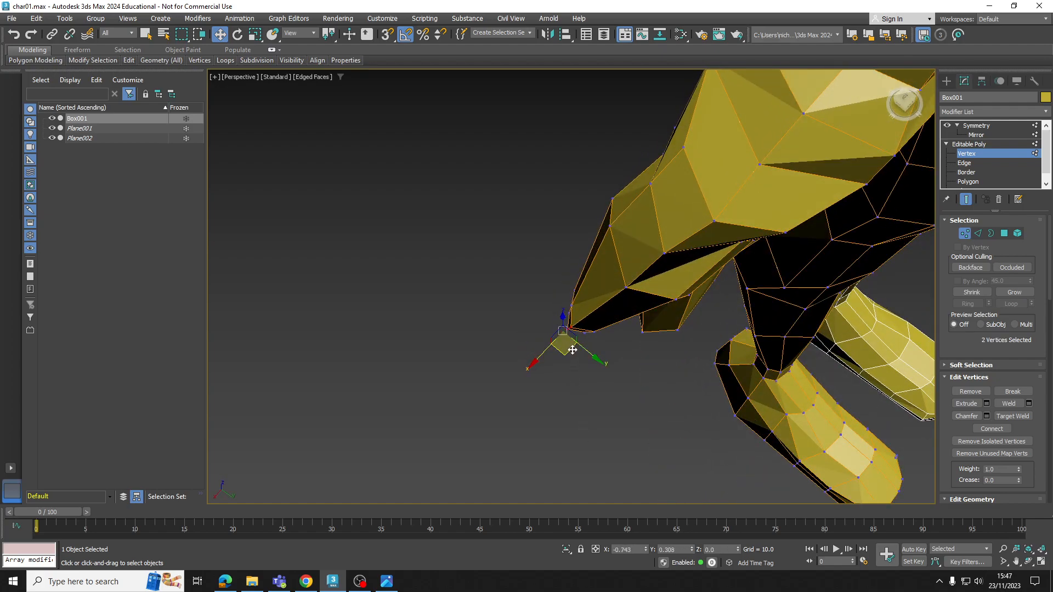
{"action": "left_click_drag", "start_coordinate": [572, 350], "coordinate": [583, 348]}
{"action": "middle_click_drag", "start_coordinate": [582, 346], "coordinate": [549, 145], "text": "alt"}
Adjust single vertices along the middle of the thumb to smooth its palm-facing side
{"action": "left_click", "coordinate": [621, 311]}
{"action": "middle_click_drag", "start_coordinate": [622, 312], "coordinate": [588, 317], "text": "alt"}
{"action": "left_click_drag", "start_coordinate": [621, 294], "coordinate": [600, 318]}
{"action": "middle_click_drag", "start_coordinate": [592, 320], "coordinate": [649, 264], "text": "alt"}
{"action": "left_click", "coordinate": [643, 239]}
{"action": "left_click_drag", "start_coordinate": [615, 240], "coordinate": [622, 242]}
{"action": "middle_click_drag", "start_coordinate": [623, 242], "coordinate": [701, 224], "text": "alt"}
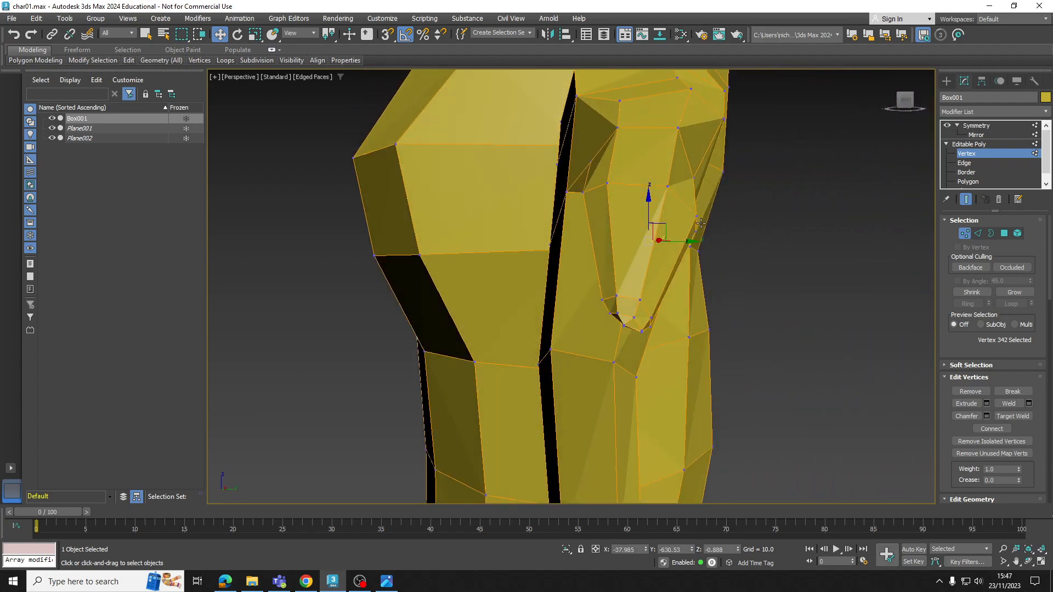
Move the two vertices near the thumb's knuckle to even out its thickness
{"action": "left_click_drag", "start_coordinate": [721, 224], "coordinate": [704, 223]}
{"action": "mouse_move", "coordinate": [704, 223]}
{"action": "middle_mouse_down", "text": "alt"}
{"action": "mouse_move", "coordinate": [722, 222]}
{"action": "mouse_move", "coordinate": [691, 232]}
{"action": "mouse_move", "coordinate": [748, 235]}
{"action": "mouse_move", "coordinate": [630, 251]}
{"action": "mouse_move", "coordinate": [630, 270]}
{"action": "mouse_move", "coordinate": [645, 199]}
{"action": "mouse_move", "coordinate": [671, 216]}
{"action": "middle_mouse_up", "text": "alt"}
{"action": "left_click", "coordinate": [735, 201]}
{"action": "left_click", "coordinate": [692, 171], "text": "ctrl"}
{"action": "left_click_drag", "start_coordinate": [726, 197], "coordinate": [764, 221]}
{"action": "middle_click_drag", "start_coordinate": [763, 221], "coordinate": [688, 171], "text": "alt"}
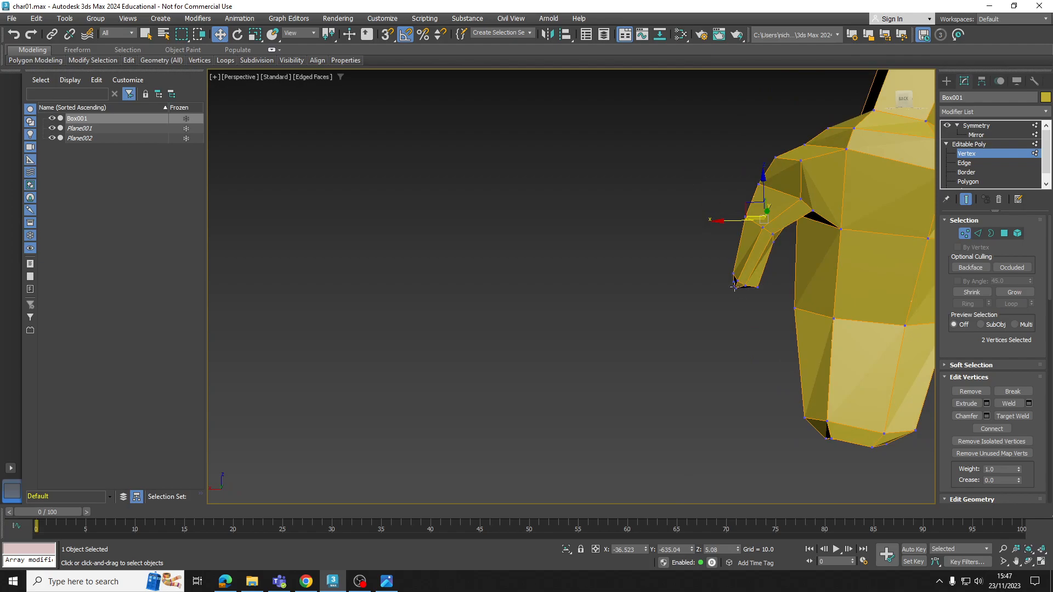
Select the thumb tip's vertices, reposition them together, and leave vertex editing with the body deselected
{"action": "left_click_drag", "start_coordinate": [774, 310], "coordinate": [774, 307]}
{"action": "left_click_drag", "start_coordinate": [725, 270], "coordinate": [720, 262]}
{"action": "middle_click_drag", "start_coordinate": [721, 262], "coordinate": [739, 323], "text": "alt"}
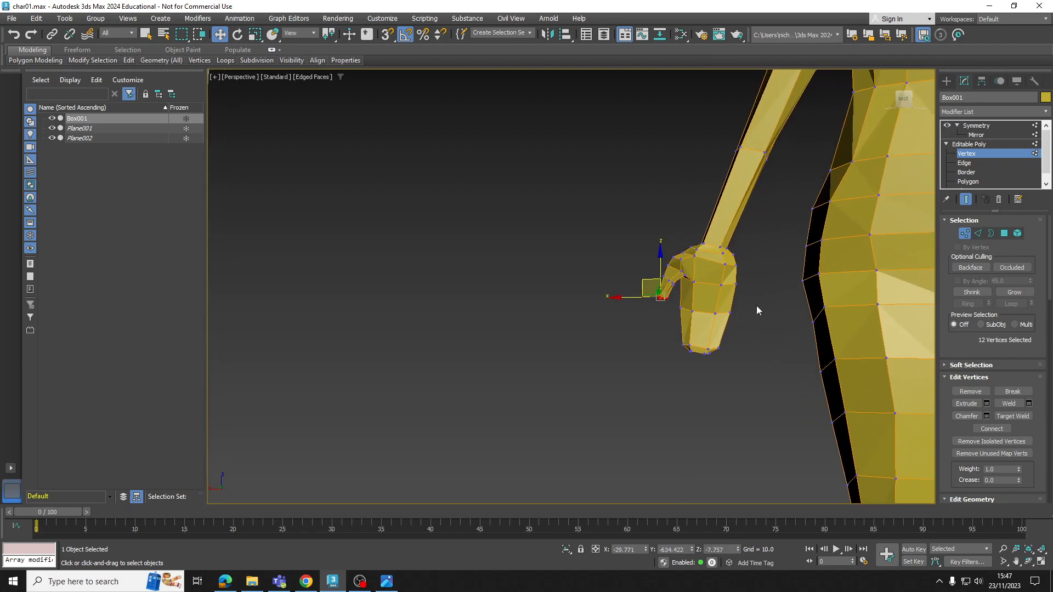
{"action": "left_click", "coordinate": [962, 144]}
{"action": "left_click", "coordinate": [766, 278]}
Examine the whole mirrored character beside the reference planes, checking the proportions of the finished hands
{"action": "scroll", "coordinate": [761, 281], "scroll_direction": "down", "scroll_amount": 10}
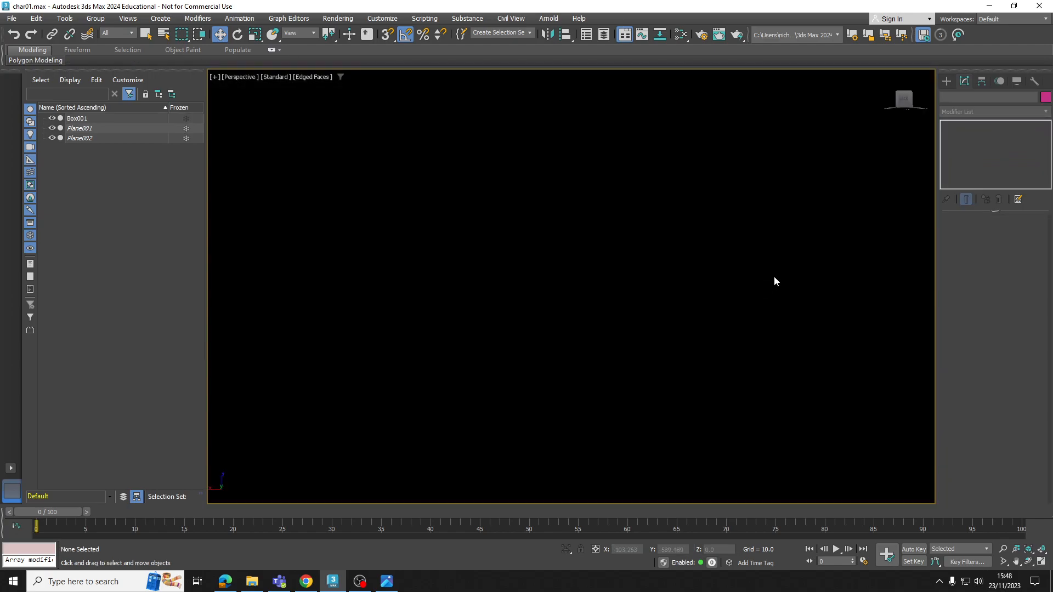
{"action": "scroll", "coordinate": [758, 293], "scroll_direction": "down", "scroll_amount": 5}
{"action": "middle_click_drag", "start_coordinate": [709, 310], "coordinate": [684, 298], "text": "alt"}
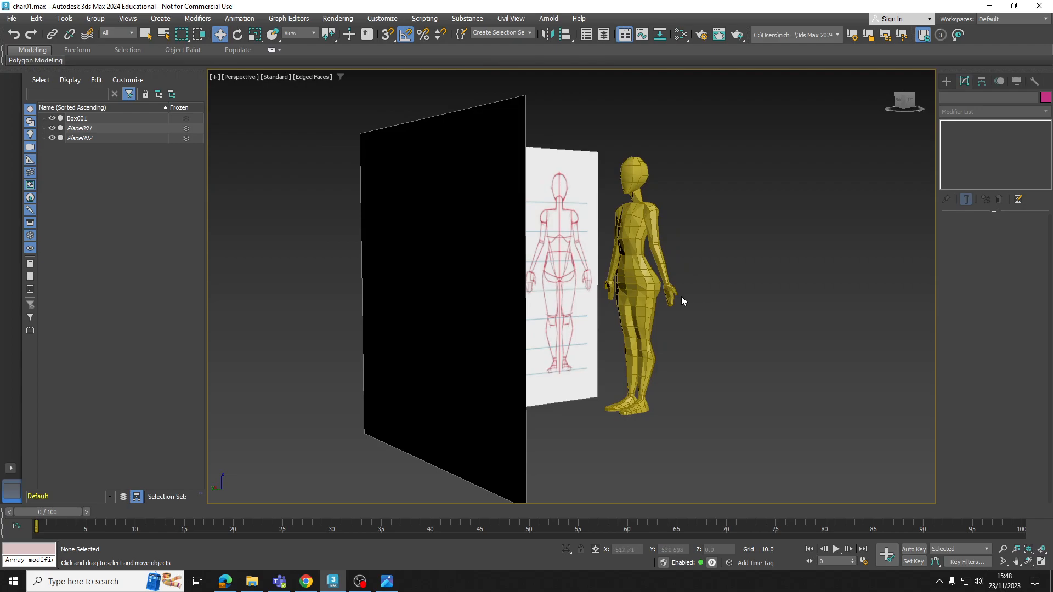
{"action": "scroll", "coordinate": [657, 300], "scroll_direction": "up", "scroll_amount": 4}
{"action": "scroll", "coordinate": [657, 300], "scroll_direction": "up", "scroll_amount": 3}
{"action": "left_click", "coordinate": [702, 299]}
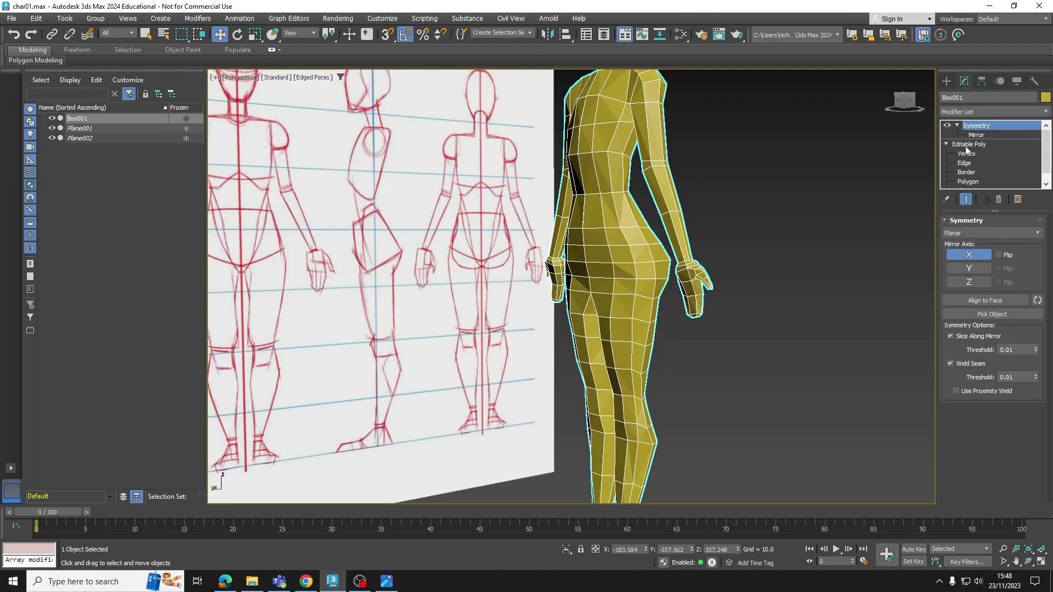
{"action": "scroll", "coordinate": [707, 277], "scroll_direction": "down", "scroll_amount": 5}
{"action": "left_click", "coordinate": [739, 258]}
{"action": "mouse_move", "coordinate": [678, 267]}
{"action": "middle_mouse_down", "text": "alt"}
{"action": "mouse_move", "coordinate": [681, 279]}
{"action": "mouse_move", "coordinate": [329, 181]}
{"action": "middle_mouse_up", "text": "alt"}
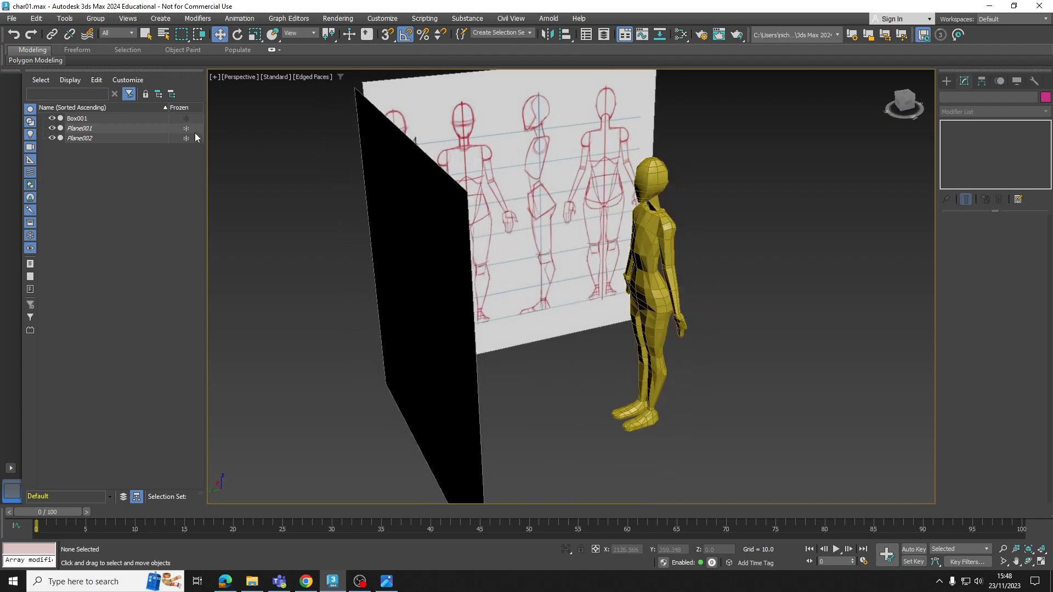
Hide the reference planes Plane001 and Plane002 so only the character is displayed
{"action": "left_click", "coordinate": [52, 132]}
{"action": "left_click", "coordinate": [51, 137]}
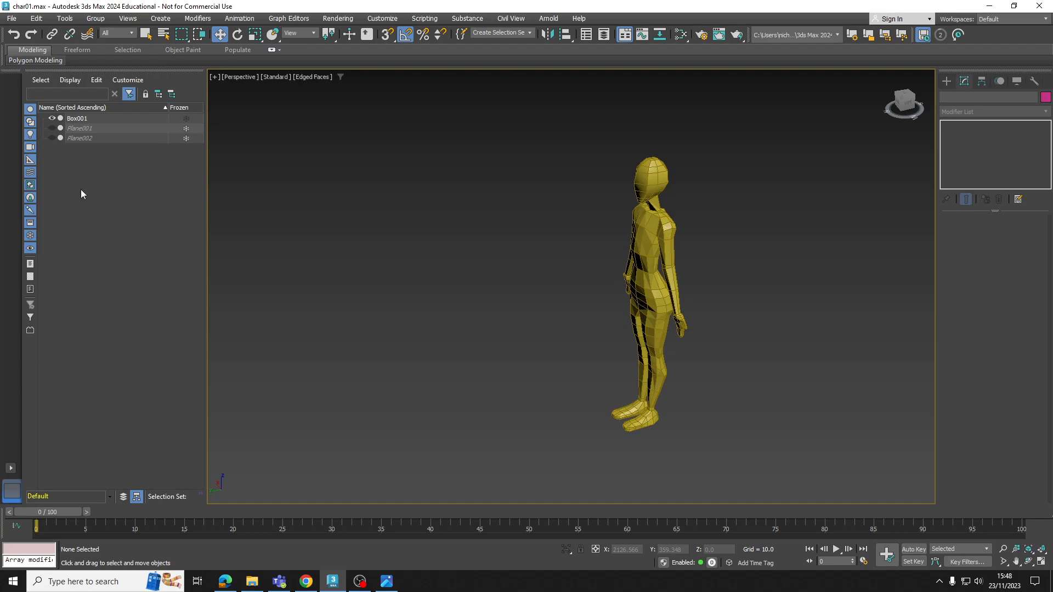
{"action": "middle_click_drag", "start_coordinate": [519, 311], "coordinate": [614, 242], "text": "alt"}
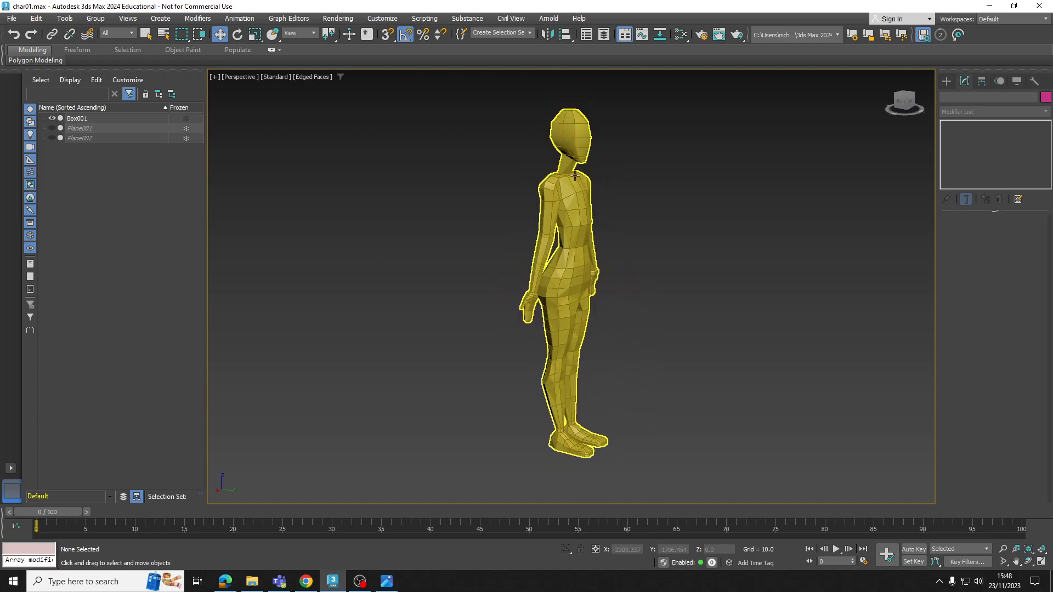
{"action": "mouse_move", "coordinate": [574, 173]}
{"action": "middle_mouse_down", "text": "alt"}
{"action": "mouse_move", "coordinate": [488, 167]}
{"action": "mouse_move", "coordinate": [506, 159]}
{"action": "mouse_move", "coordinate": [557, 174]}
{"action": "mouse_move", "coordinate": [454, 204]}
{"action": "mouse_move", "coordinate": [386, 181]}
{"action": "mouse_move", "coordinate": [620, 204]}
{"action": "mouse_move", "coordinate": [530, 200]}
{"action": "middle_mouse_up", "text": "alt"}
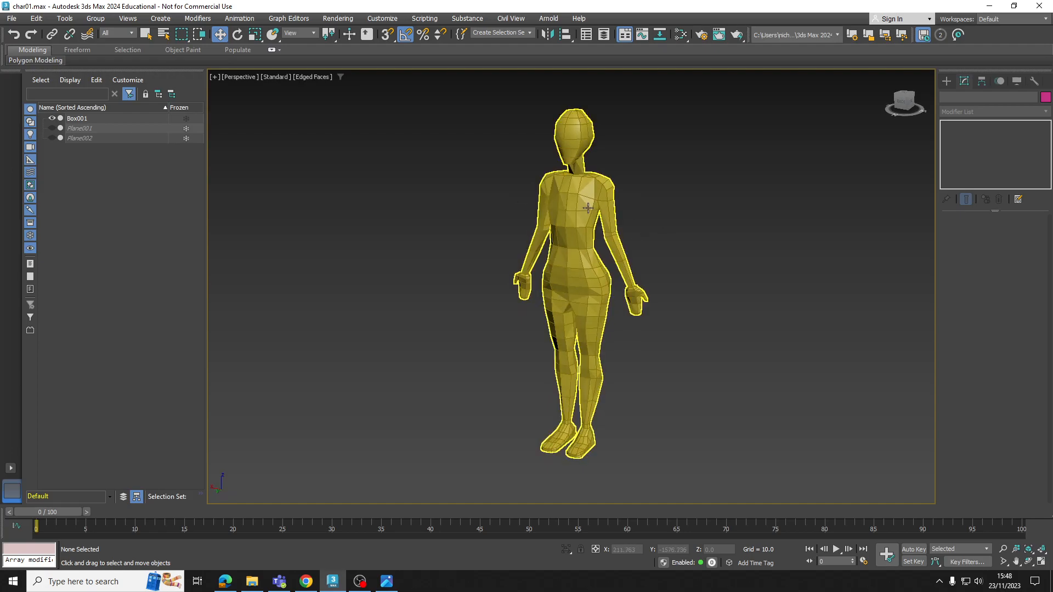
Switch the perspective viewport's shading style to Clay and leave the figure deselected
{"action": "left_click", "coordinate": [307, 77]}
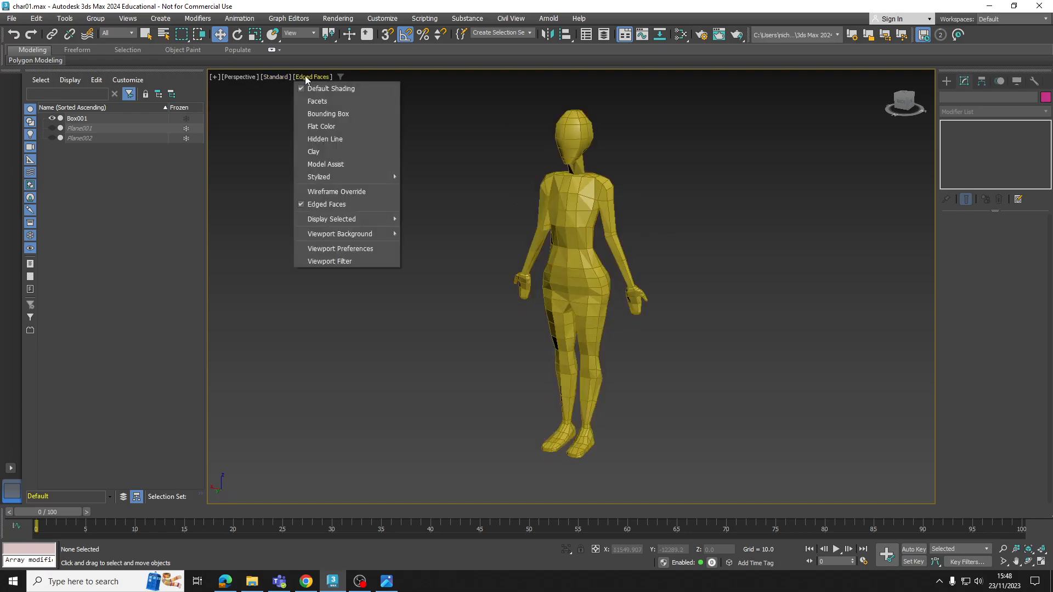
{"action": "left_click", "coordinate": [338, 150]}
{"action": "middle_click_drag", "start_coordinate": [548, 219], "coordinate": [603, 243], "text": "alt"}
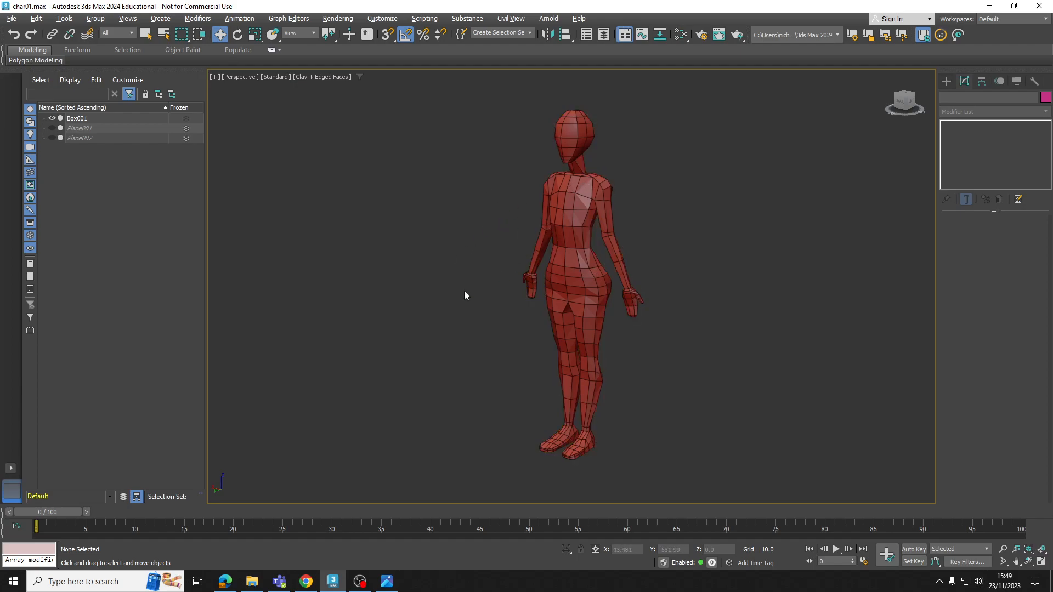
{"action": "left_click", "coordinate": [559, 272]}
{"action": "left_click", "coordinate": [457, 292]}
Apply a TurboSmooth modifier above Symmetry on the body Box001
{"action": "left_click", "coordinate": [593, 269]}
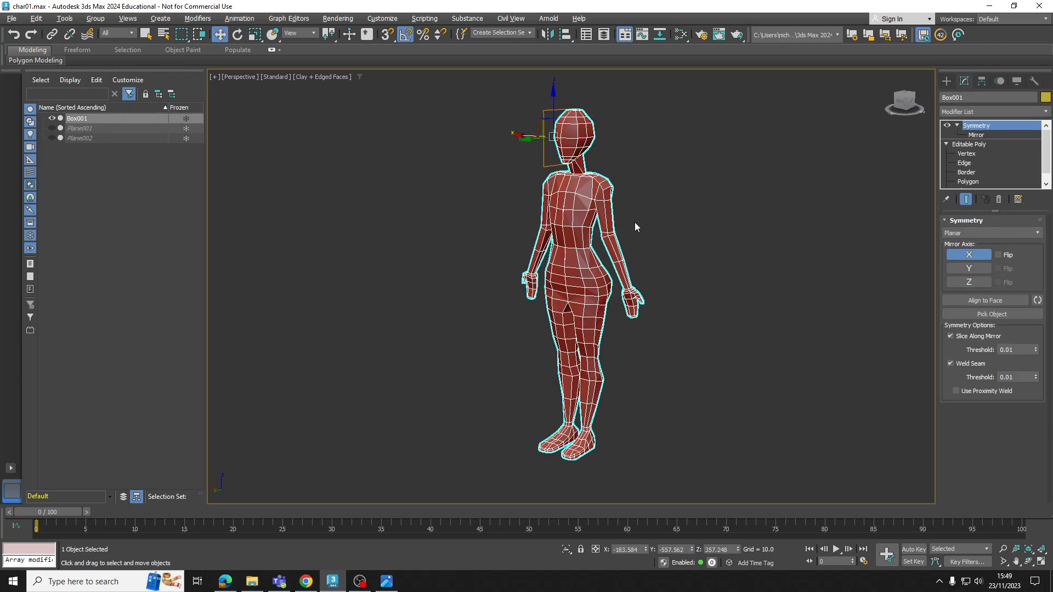
{"action": "left_click", "coordinate": [986, 112]}
{"action": "scroll", "coordinate": [987, 274], "scroll_direction": "down", "scroll_amount": 5}
{"action": "scroll", "coordinate": [1000, 329], "scroll_direction": "down", "scroll_amount": 10}
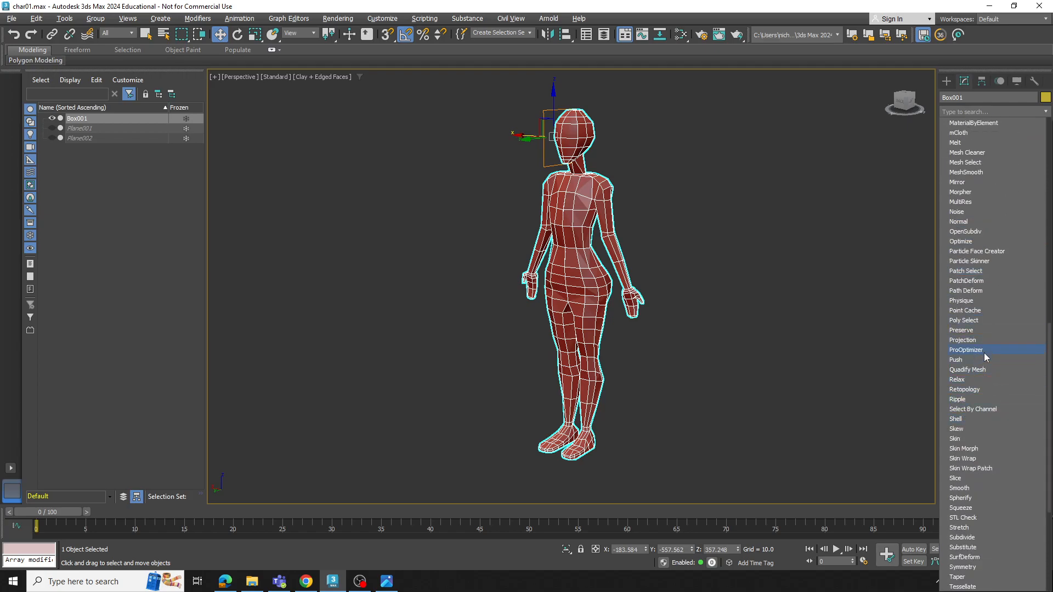
{"action": "scroll", "coordinate": [965, 473], "scroll_direction": "down", "scroll_amount": 5}
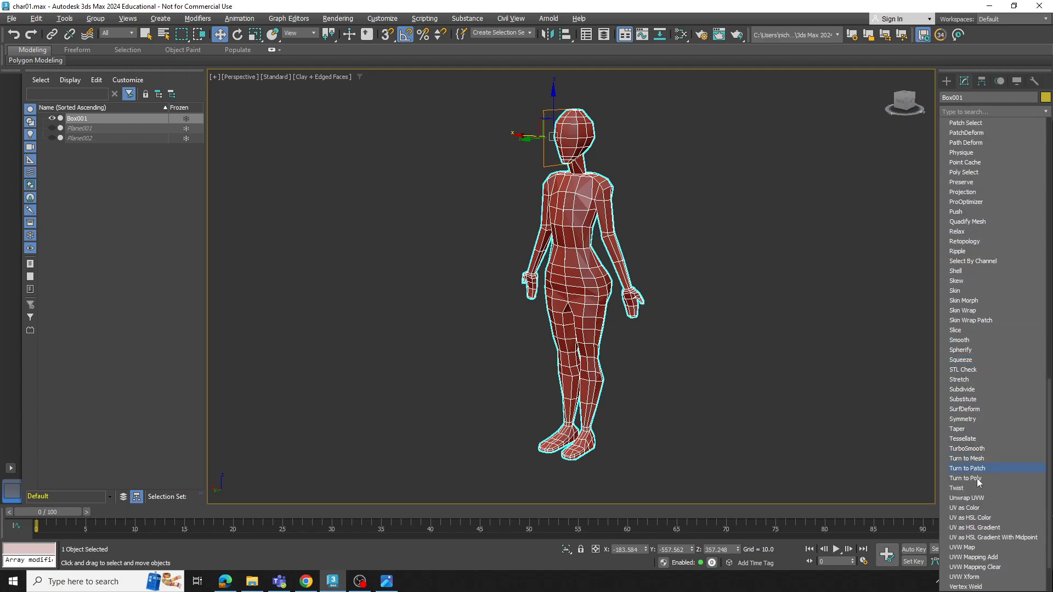
{"action": "left_click", "coordinate": [970, 449]}
{"action": "middle_click_drag", "start_coordinate": [655, 228], "coordinate": [632, 221], "text": "alt"}
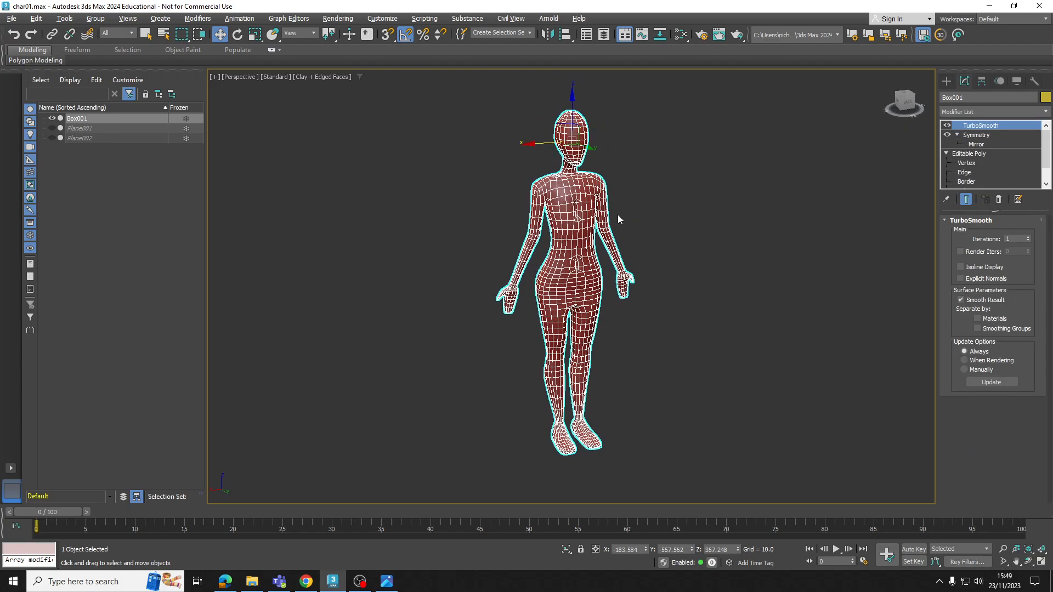
Move the chest and lower-abdomen centre-seam vertices sideways to close the gaps in the mirrored mesh, and leave vertex editing
{"action": "scroll", "coordinate": [582, 209], "scroll_direction": "up", "scroll_amount": 5}
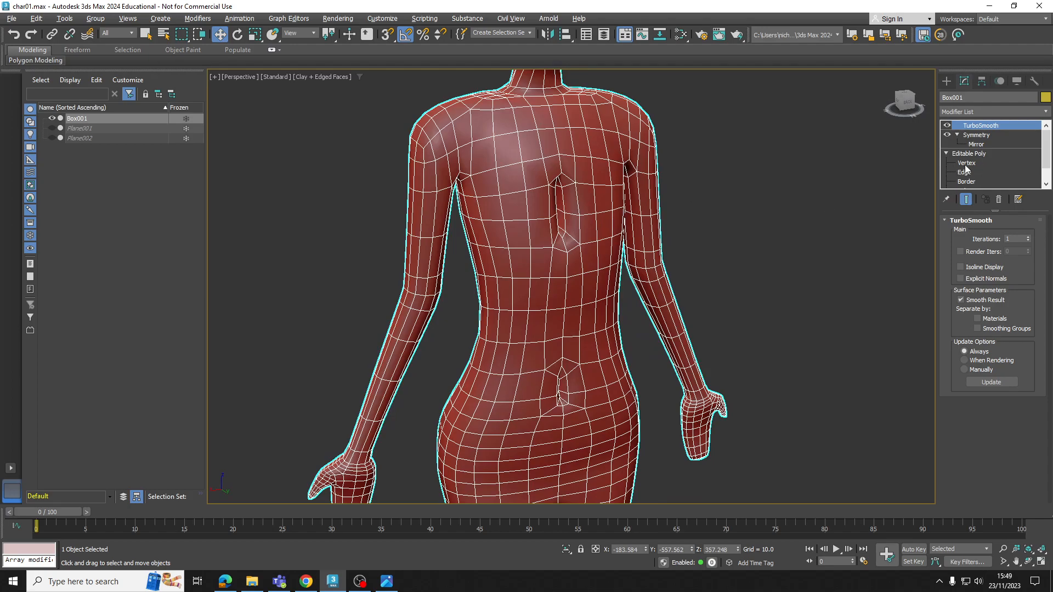
{"action": "left_click", "coordinate": [965, 164]}
{"action": "middle_click_drag", "start_coordinate": [583, 223], "coordinate": [548, 227], "text": "alt"}
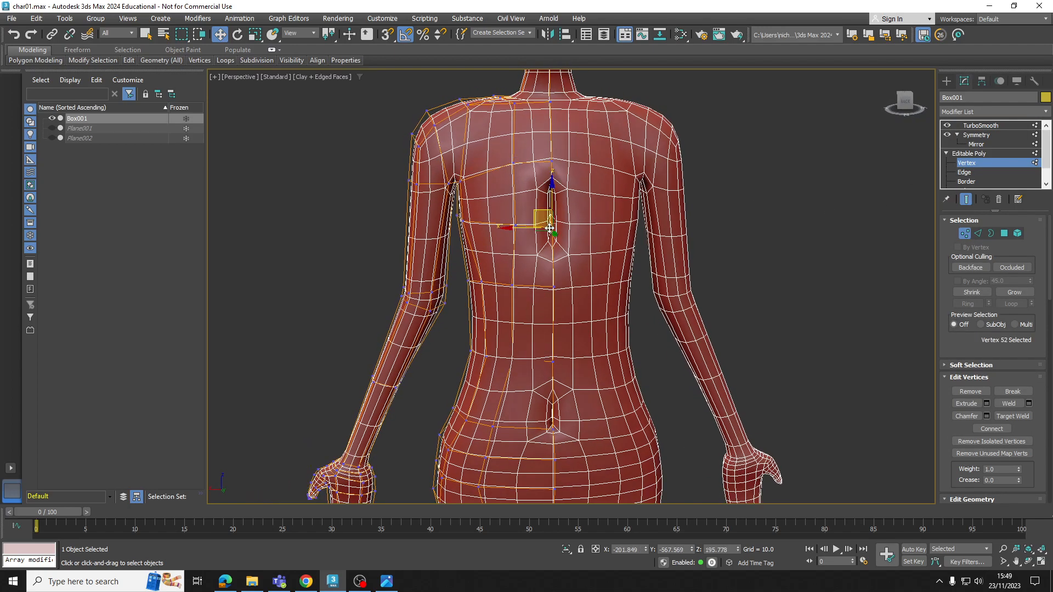
{"action": "left_click_drag", "start_coordinate": [549, 227], "coordinate": [531, 228]}
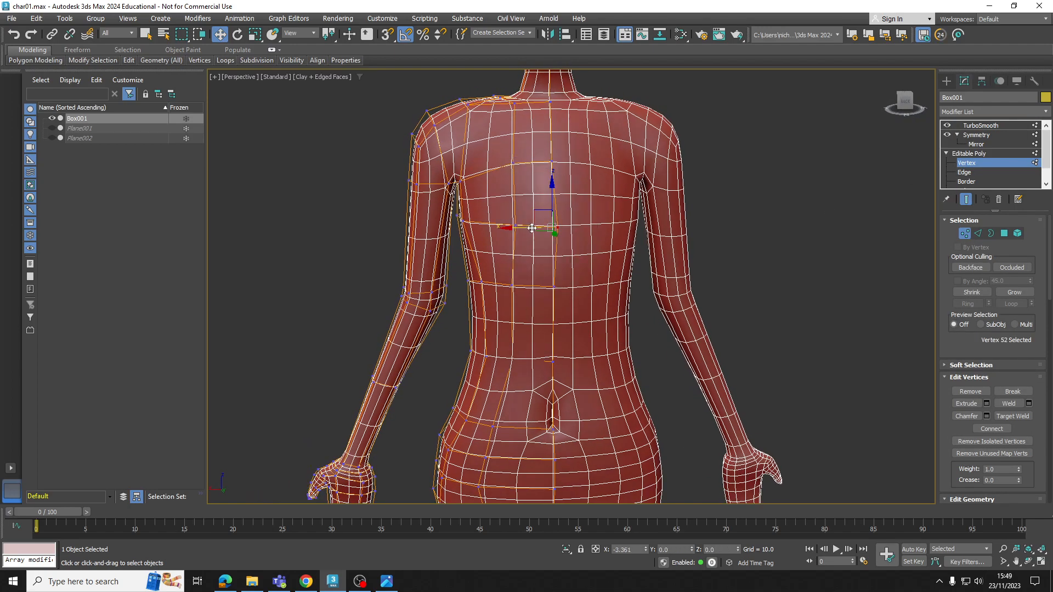
{"action": "left_click", "coordinate": [550, 427]}
{"action": "left_click_drag", "start_coordinate": [518, 431], "coordinate": [523, 432]}
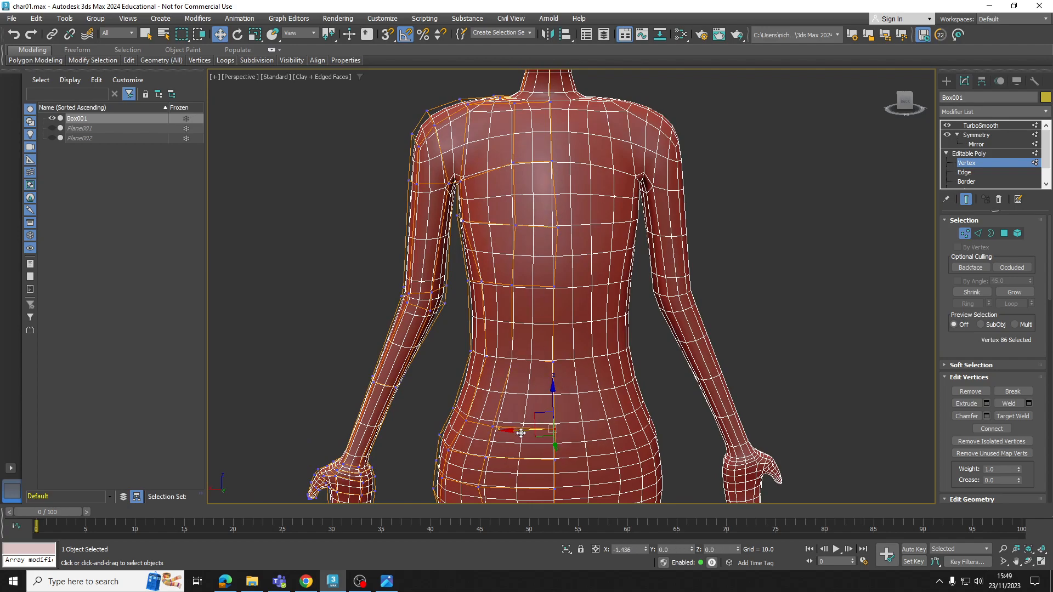
{"action": "scroll", "coordinate": [576, 308], "scroll_direction": "down", "scroll_amount": 2}
{"action": "scroll", "coordinate": [575, 310], "scroll_direction": "down", "scroll_amount": 2}
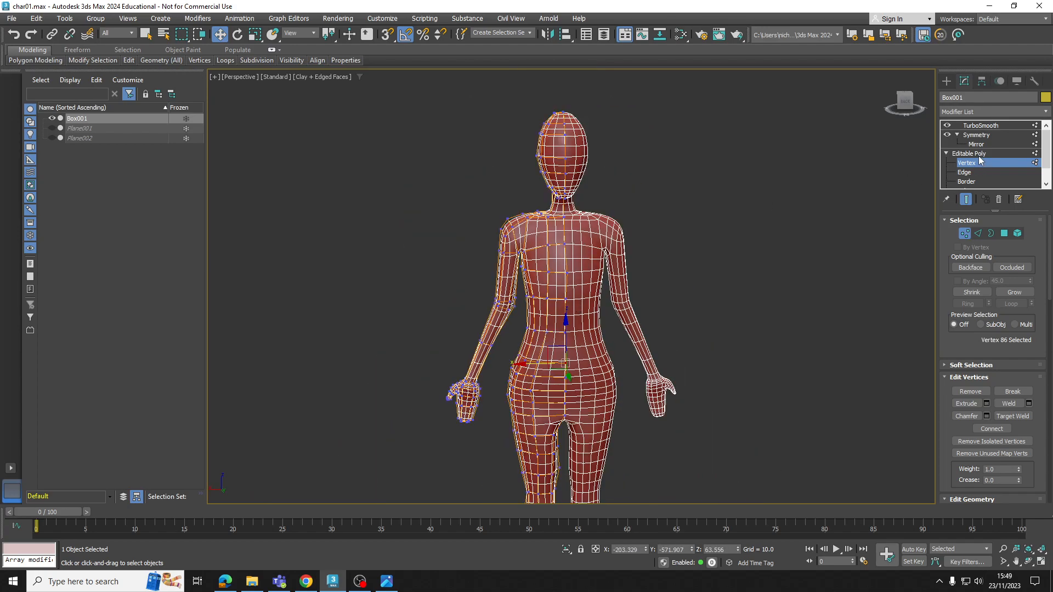
{"action": "left_click", "coordinate": [979, 154]}
{"action": "left_click", "coordinate": [770, 243]}
Try a higher TurboSmooth iteration count on the figure, and return the iterations to 1
{"action": "middle_click_drag", "start_coordinate": [584, 274], "coordinate": [544, 277], "text": "alt"}
{"action": "left_click", "coordinate": [513, 276]}
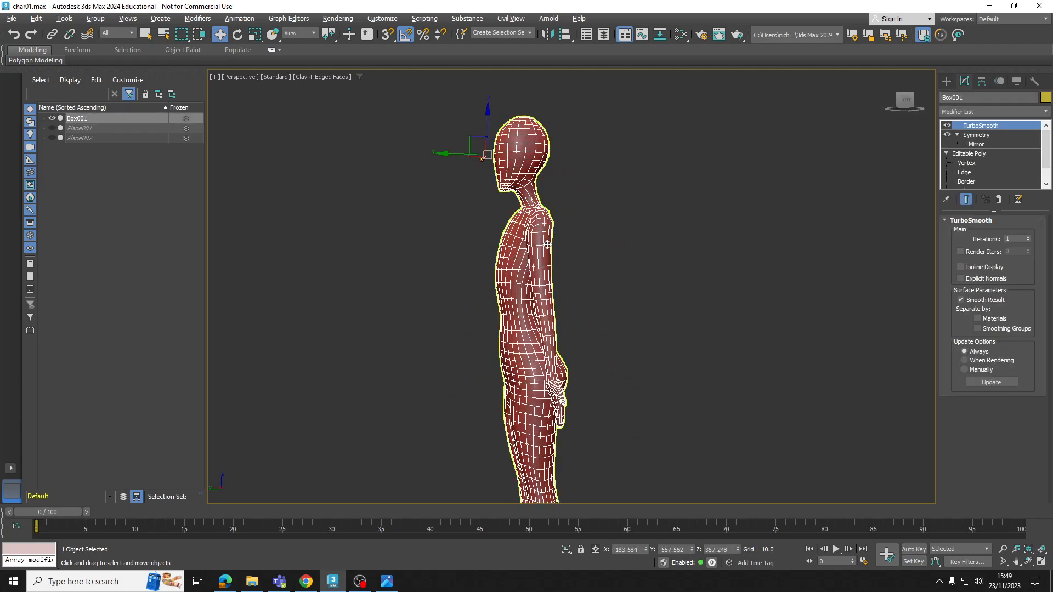
{"action": "left_click", "coordinate": [1030, 238]}
{"action": "left_click", "coordinate": [1029, 238]}
{"action": "middle_click_drag", "start_coordinate": [554, 244], "coordinate": [567, 265], "text": "alt"}
{"action": "scroll", "coordinate": [633, 256], "scroll_direction": "down", "scroll_amount": 2}
{"action": "left_click", "coordinate": [634, 255]}
{"action": "left_click", "coordinate": [568, 250]}
{"action": "left_click", "coordinate": [1027, 240]}
{"action": "left_click", "coordinate": [1028, 241]}
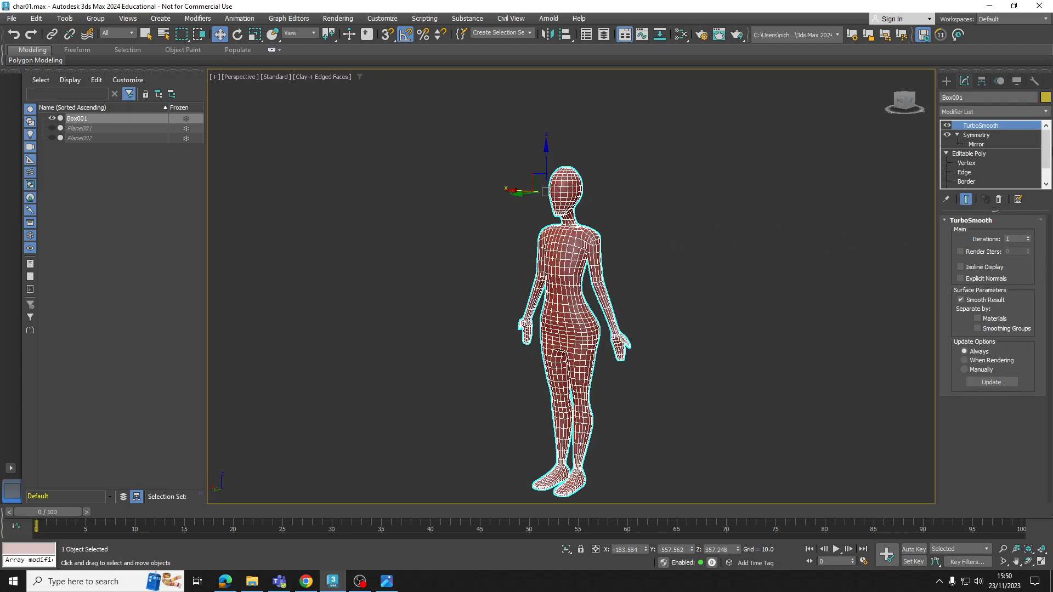
{"action": "middle_click_drag", "start_coordinate": [556, 247], "coordinate": [563, 196]}
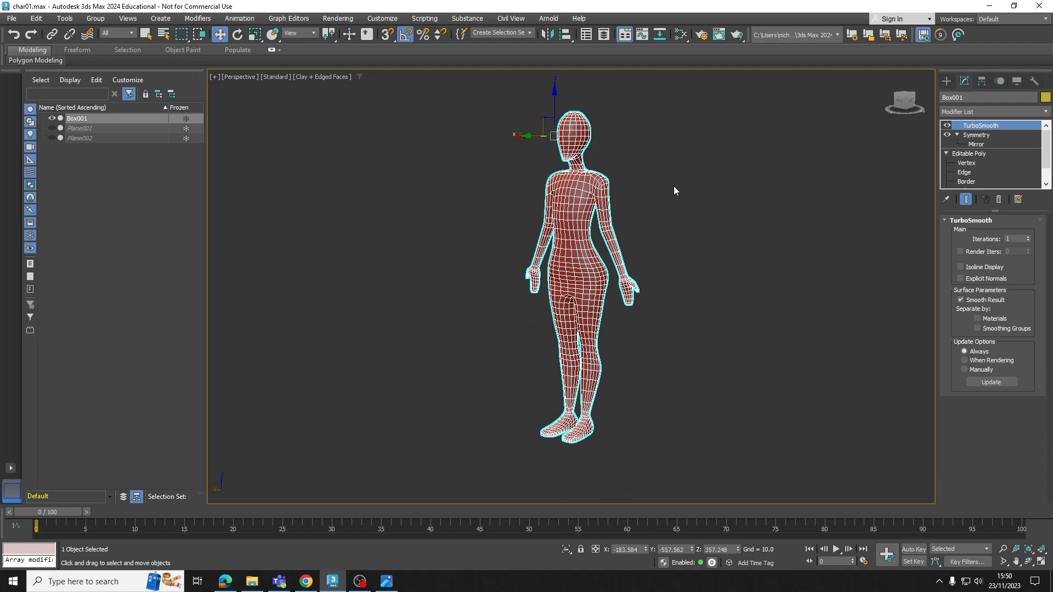
Set the TurboSmooth iterations to 2 and convert the body to an Editable Poly
{"action": "left_click", "coordinate": [1029, 237]}
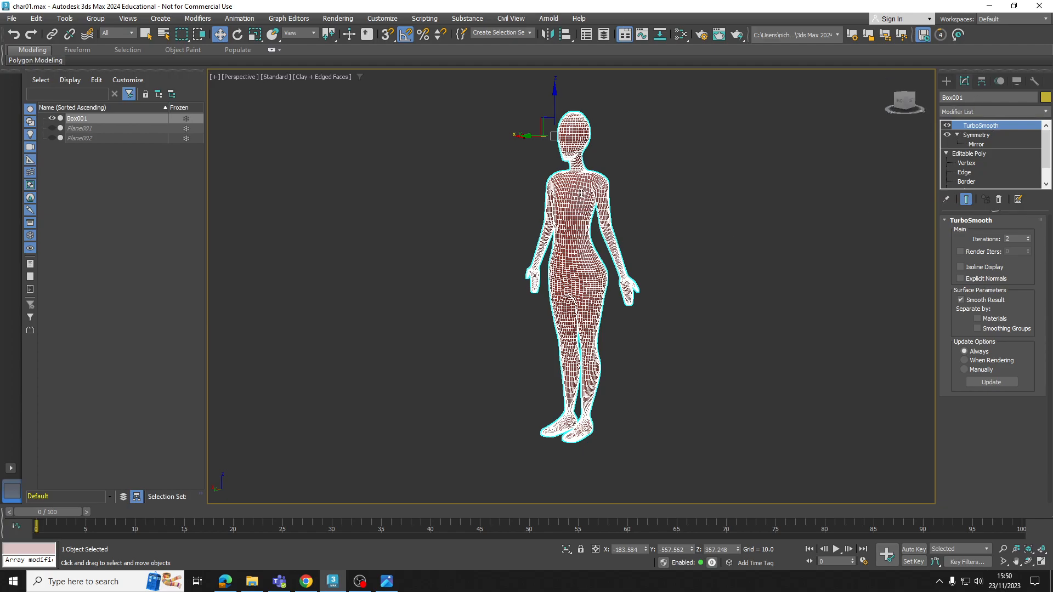
{"action": "right_click", "coordinate": [581, 193]}
{"action": "mouse_move", "coordinate": [616, 328]}
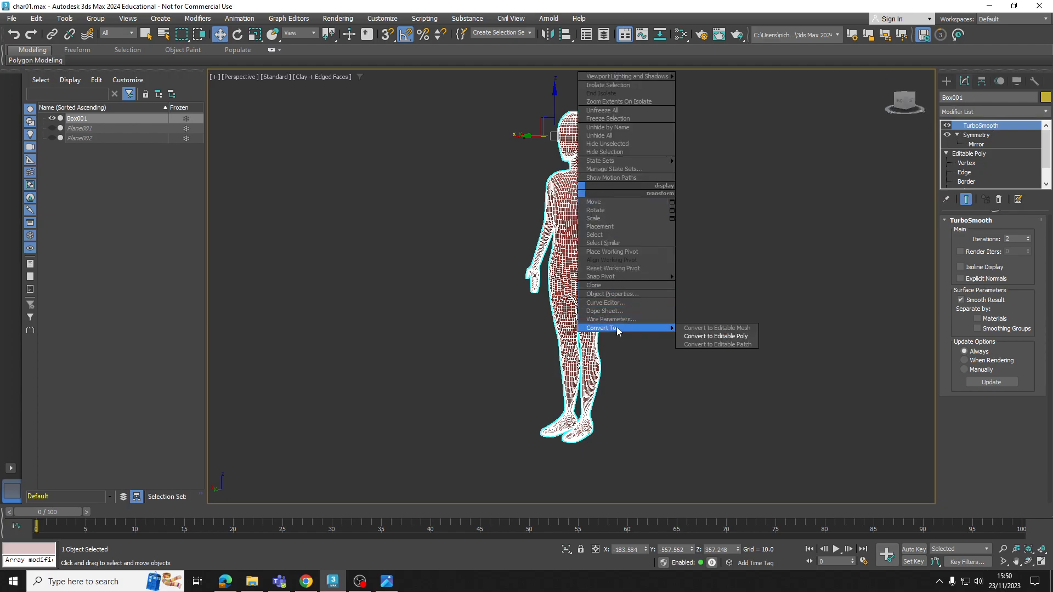
{"action": "left_click", "coordinate": [702, 336]}
Select a single vertex on the upper chest of the smoothed mesh and enable Soft Selection
{"action": "left_click", "coordinate": [946, 125]}
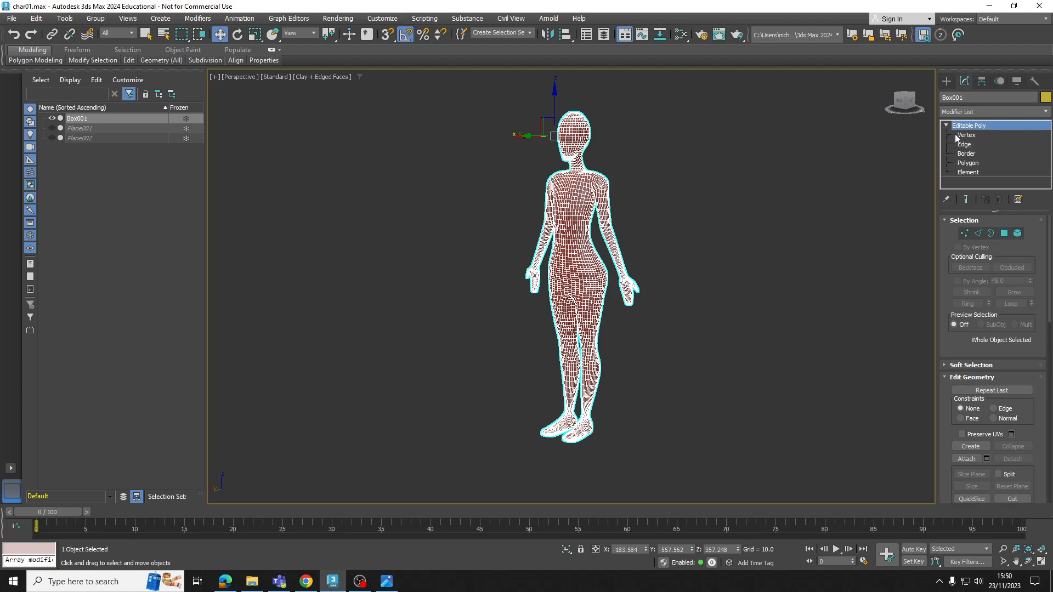
{"action": "left_click", "coordinate": [958, 136]}
{"action": "scroll", "coordinate": [581, 187], "scroll_direction": "up", "scroll_amount": 5}
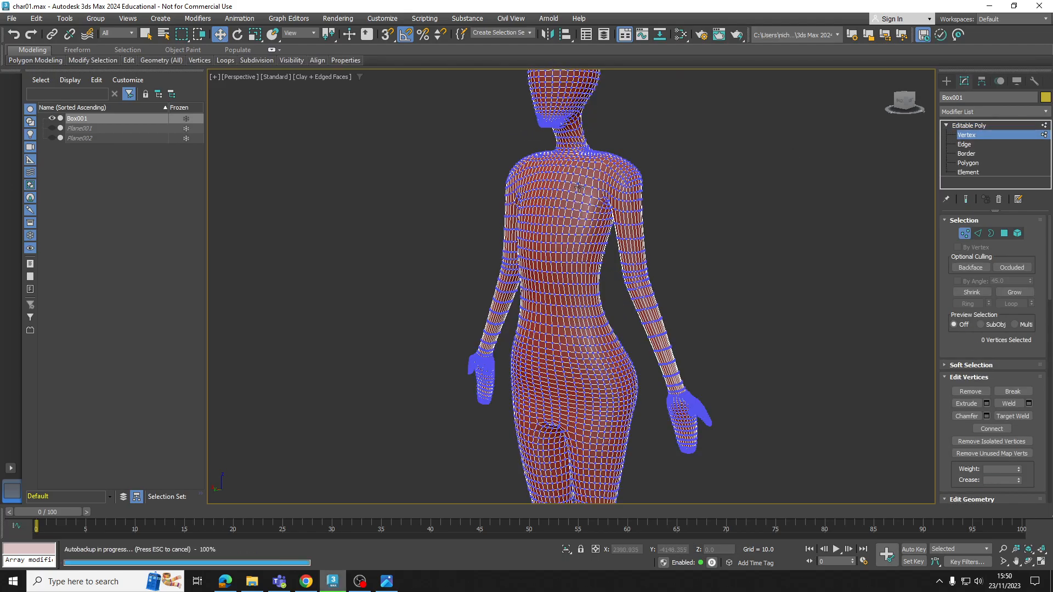
{"action": "left_click", "coordinate": [580, 187]}
{"action": "scroll", "coordinate": [577, 188], "scroll_direction": "down", "scroll_amount": 4}
{"action": "middle_click_drag", "start_coordinate": [637, 261], "coordinate": [935, 355], "text": "alt"}
{"action": "scroll", "coordinate": [959, 283], "scroll_direction": "down", "scroll_amount": 5}
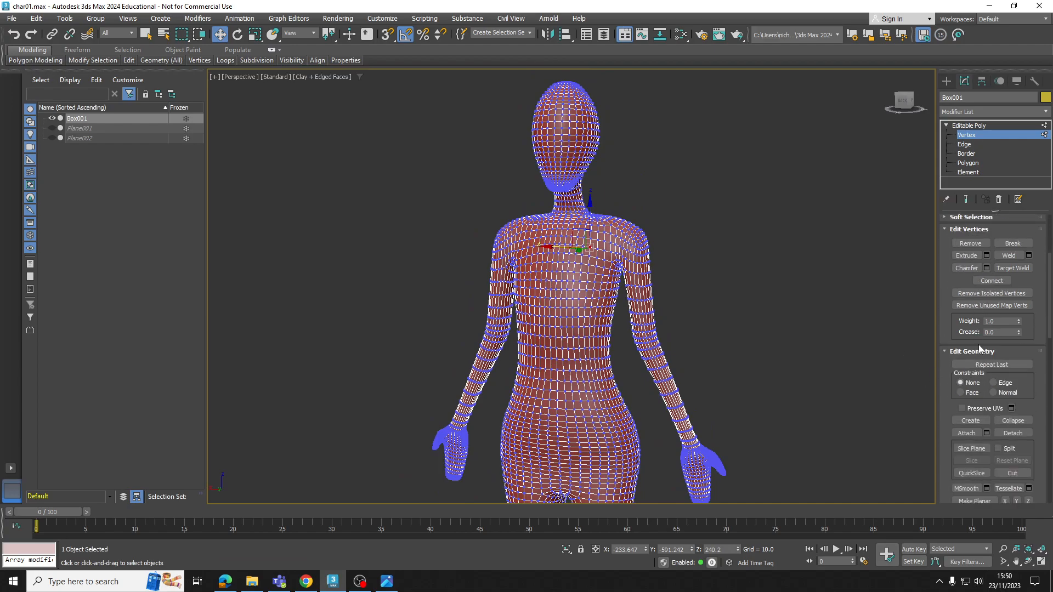
{"action": "scroll", "coordinate": [983, 334], "scroll_direction": "up", "scroll_amount": 6}
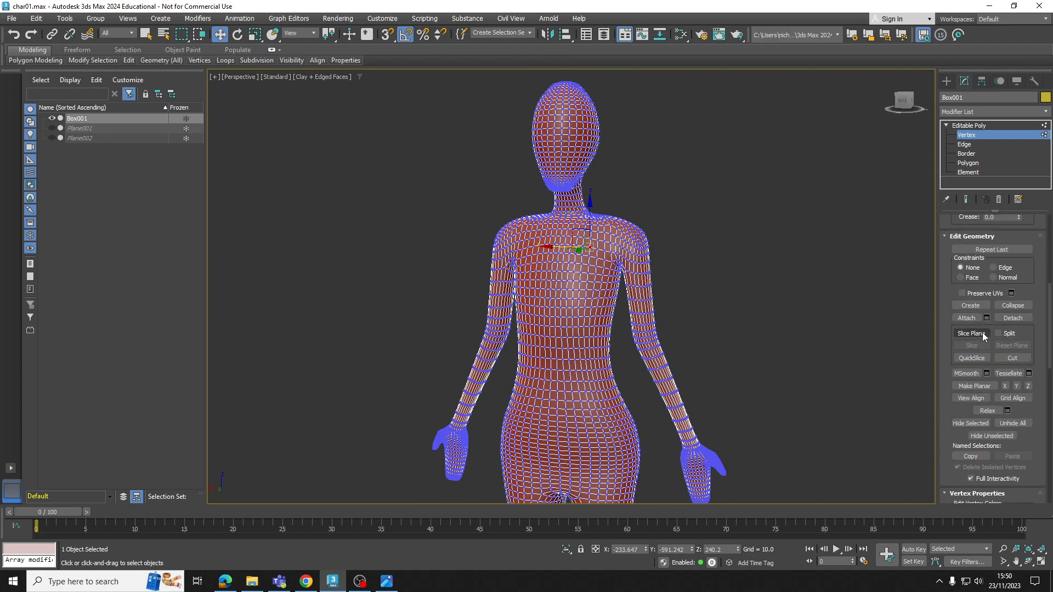
{"action": "scroll", "coordinate": [988, 328], "scroll_direction": "down", "scroll_amount": 2}
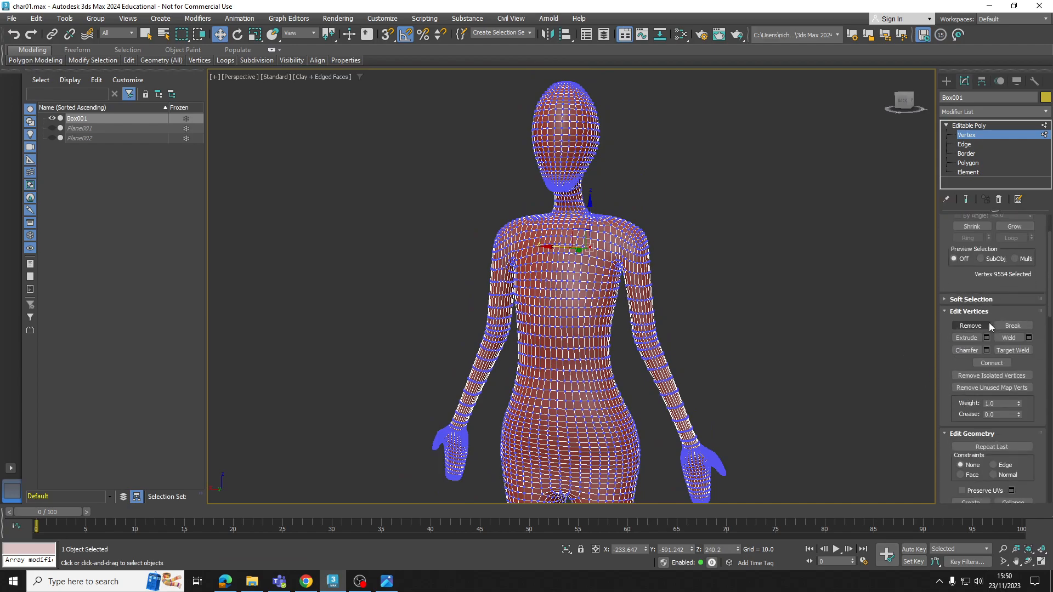
{"action": "left_click", "coordinate": [957, 300]}
{"action": "left_click", "coordinate": [958, 250]}
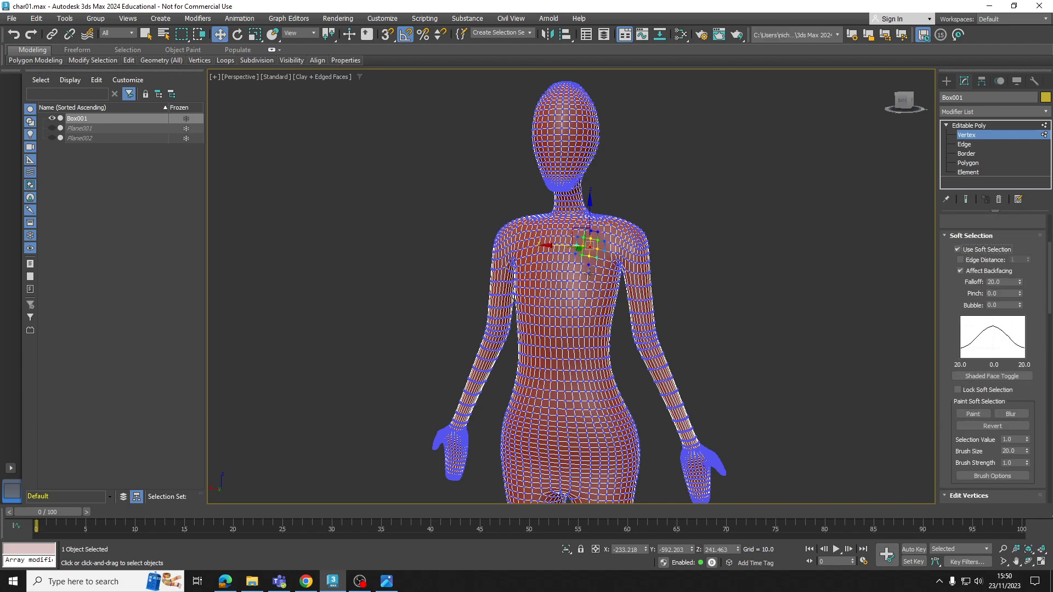
Increase the Soft Selection falloff to 47.2, try moving an upper-arm vertex sideways, and undo the move
{"action": "key", "text": "z"}
{"action": "left_click_drag", "start_coordinate": [1019, 281], "coordinate": [1009, 209]}
{"action": "left_click", "coordinate": [737, 345]}
{"action": "middle_click_drag", "start_coordinate": [737, 345], "coordinate": [753, 314]}
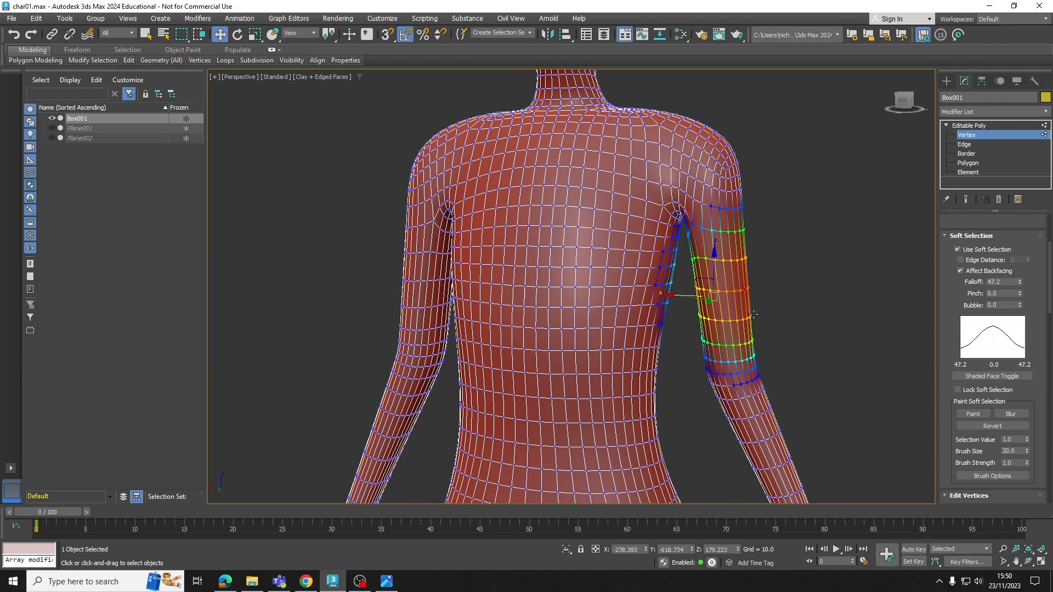
{"action": "left_click_drag", "start_coordinate": [1016, 284], "coordinate": [766, 322]}
{"action": "left_click_drag", "start_coordinate": [704, 295], "coordinate": [712, 296]}
{"action": "key", "text": "ctrl+z"}
Set the Soft Selection falloff to 26.847 and try moving a vertex on the upper arm, then one on the abdomen
{"action": "left_click_drag", "start_coordinate": [1020, 281], "coordinate": [1019, 263]}
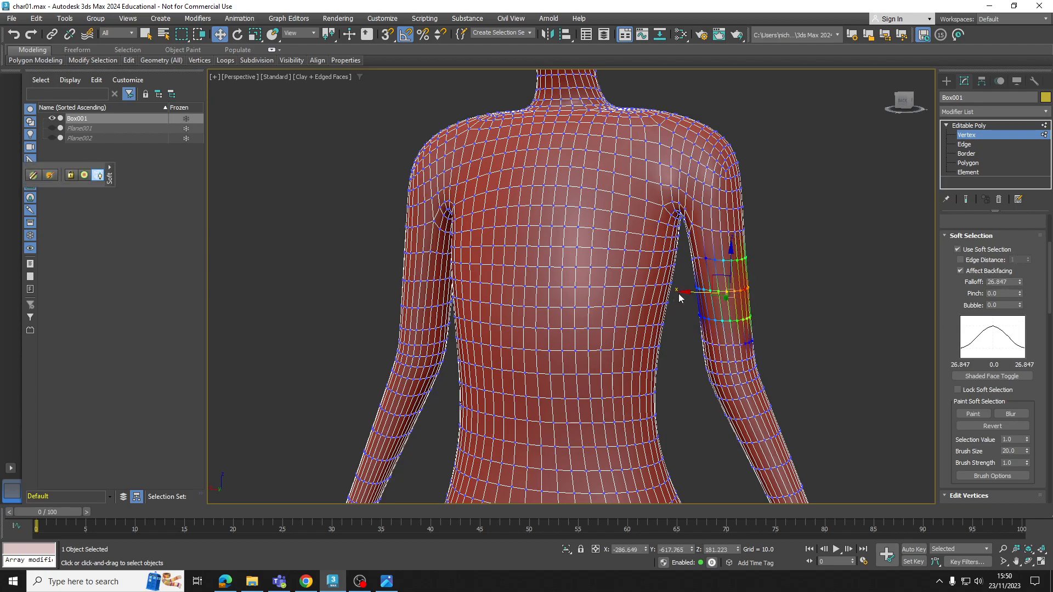
{"action": "left_click_drag", "start_coordinate": [693, 293], "coordinate": [690, 293]}
{"action": "key", "text": "ctrl+z"}
{"action": "left_click", "coordinate": [572, 348]}
{"action": "middle_click_drag", "start_coordinate": [571, 348], "coordinate": [557, 363], "text": "alt"}
{"action": "mouse_move", "coordinate": [551, 357]}
{"action": "left_mouse_down"}
{"action": "mouse_move", "coordinate": [574, 355]}
{"action": "mouse_move", "coordinate": [546, 362]}
{"action": "left_mouse_up"}
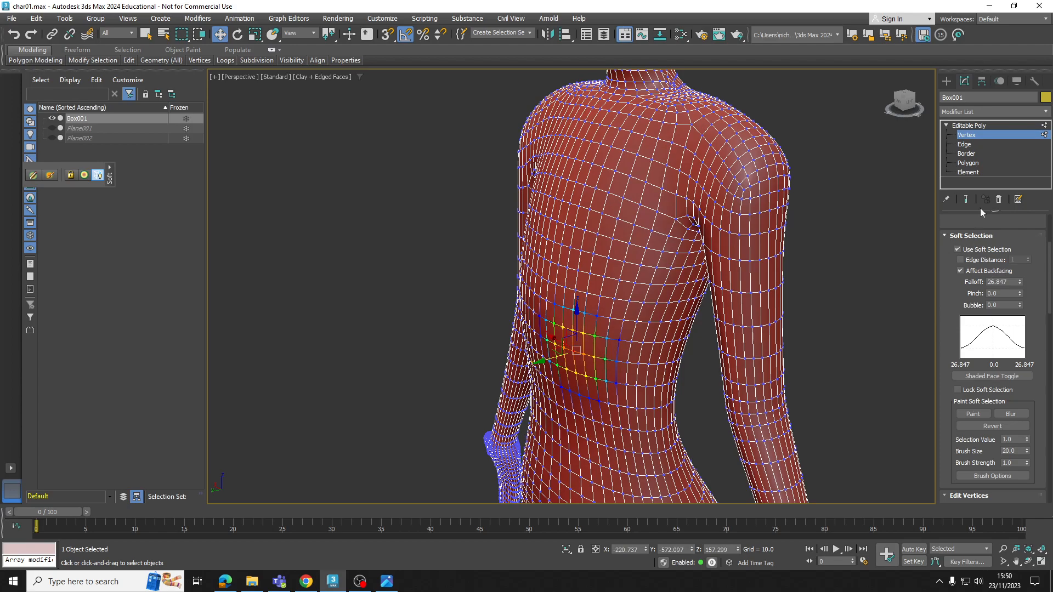
Undo the Soft Selection edits, the Editable Poly conversion, the iteration changes and the lower-abdomen vertex move
{"action": "key", "text": "ctrl+z"}
{"action": "key", "text": "ctrl+z"}
{"action": "key", "text": "ctrl+z"}
{"action": "key", "text": "ctrl+z"}
{"action": "key", "text": "ctrl+z"}
{"action": "key", "text": "ctrl+z"}
{"action": "key", "text": "ctrl+z"}
{"action": "key", "text": "ctrl+z"}
{"action": "key", "text": "ctrl+z"}
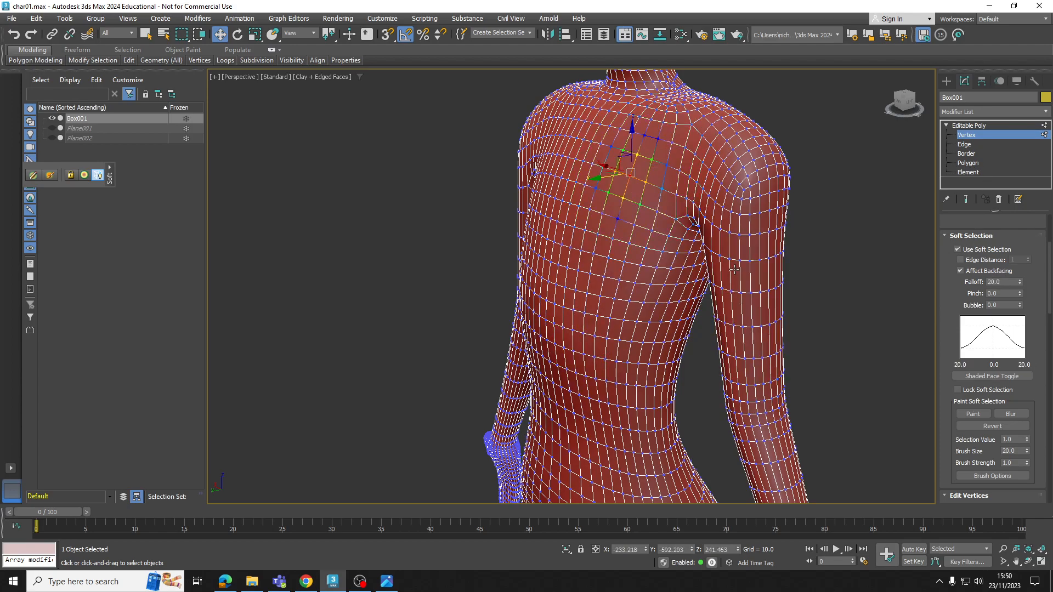
{"action": "key", "text": "ctrl+z"}
{"action": "key", "text": "ctrl+z"}
{"action": "key", "text": "ctrl+z"}
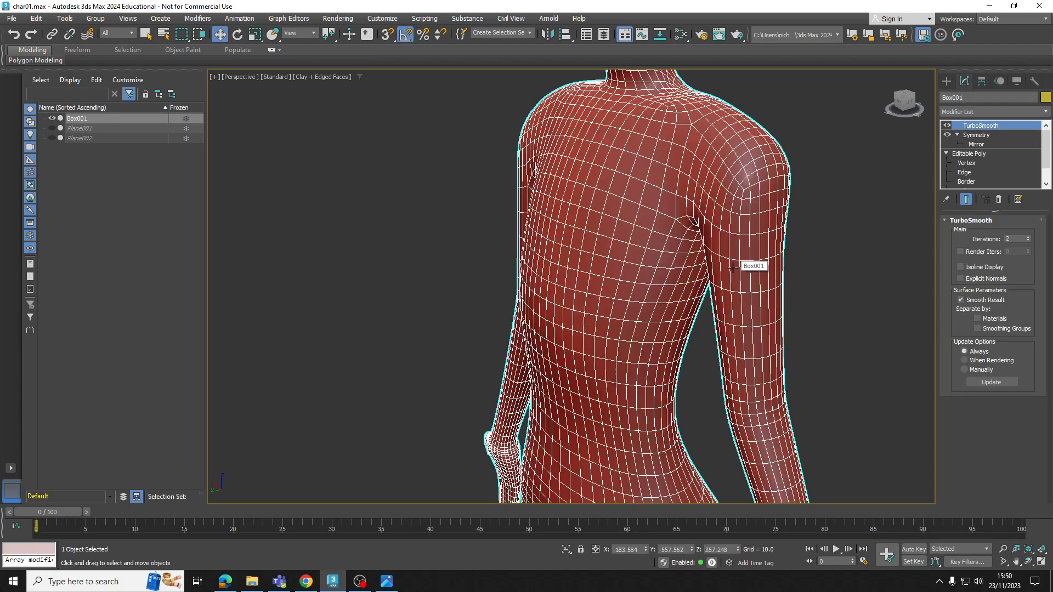
{"action": "key", "text": "ctrl+z"}
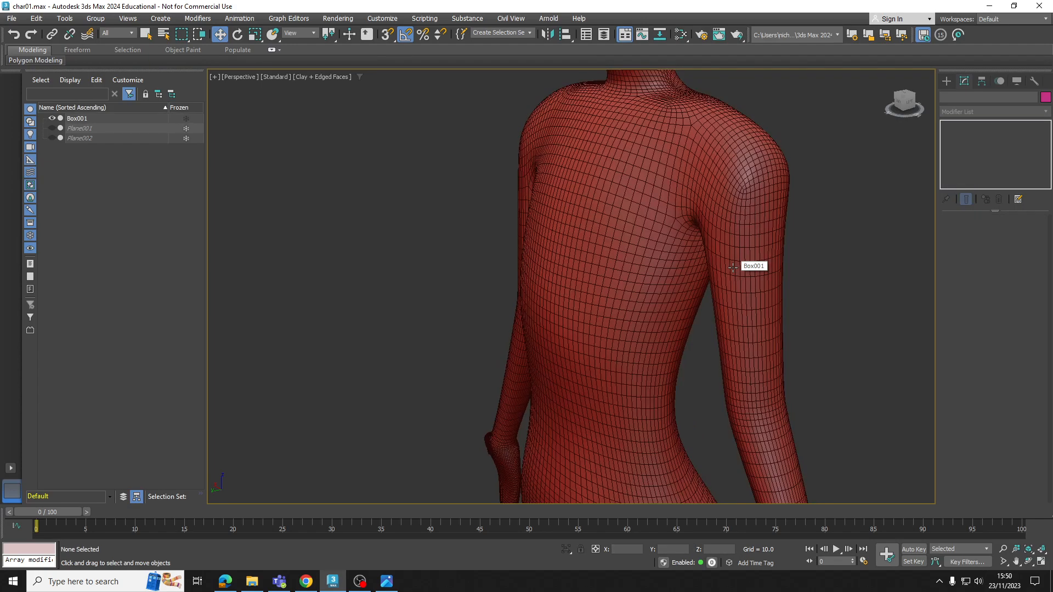
{"action": "key", "text": "ctrl+z"}
{"action": "key", "text": "ctrl+z"}
{"action": "key", "text": "ctrl+z"}
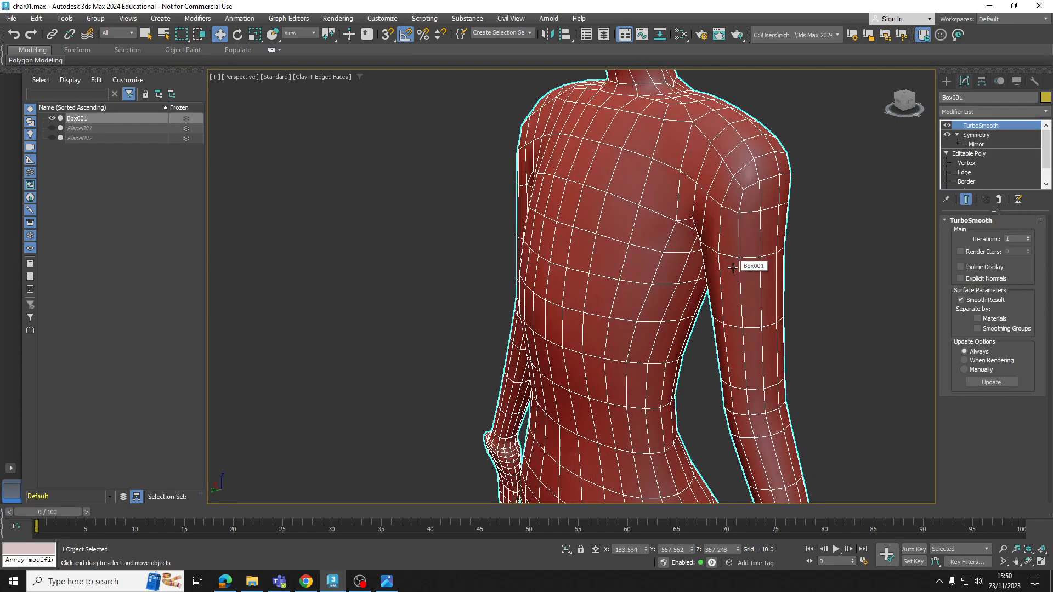
{"action": "key", "text": "ctrl+z"}
{"action": "scroll", "coordinate": [738, 275], "scroll_direction": "down", "scroll_amount": 5}
{"action": "left_click", "coordinate": [718, 215]}
{"action": "key", "text": "ctrl+z"}
{"action": "left_click", "coordinate": [733, 236]}
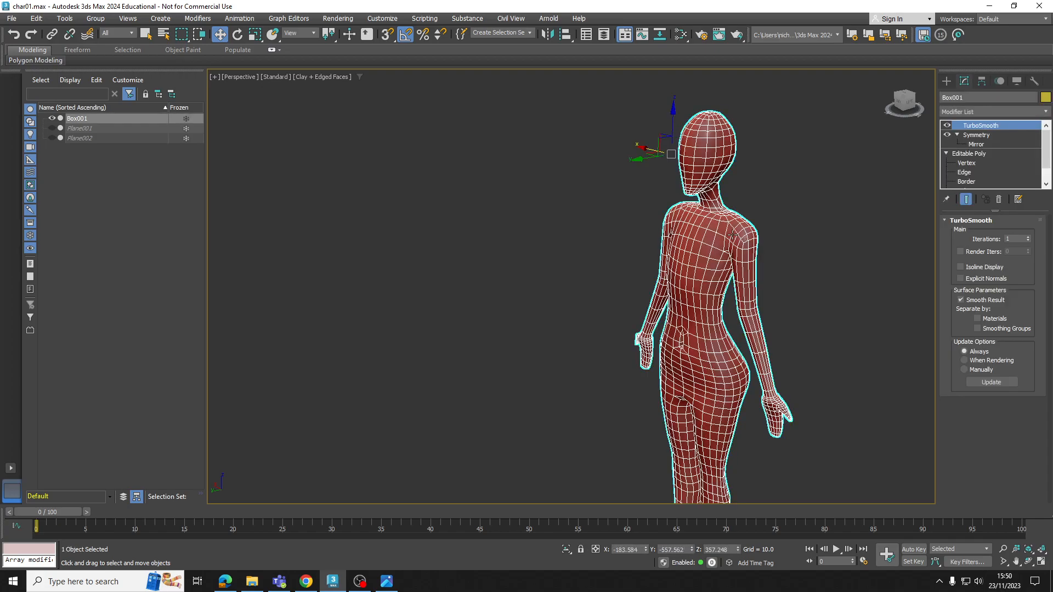
Undo the history back through the Add Modifier entry to remove TurboSmooth, and deselect the body
{"action": "right_click", "coordinate": [13, 35]}
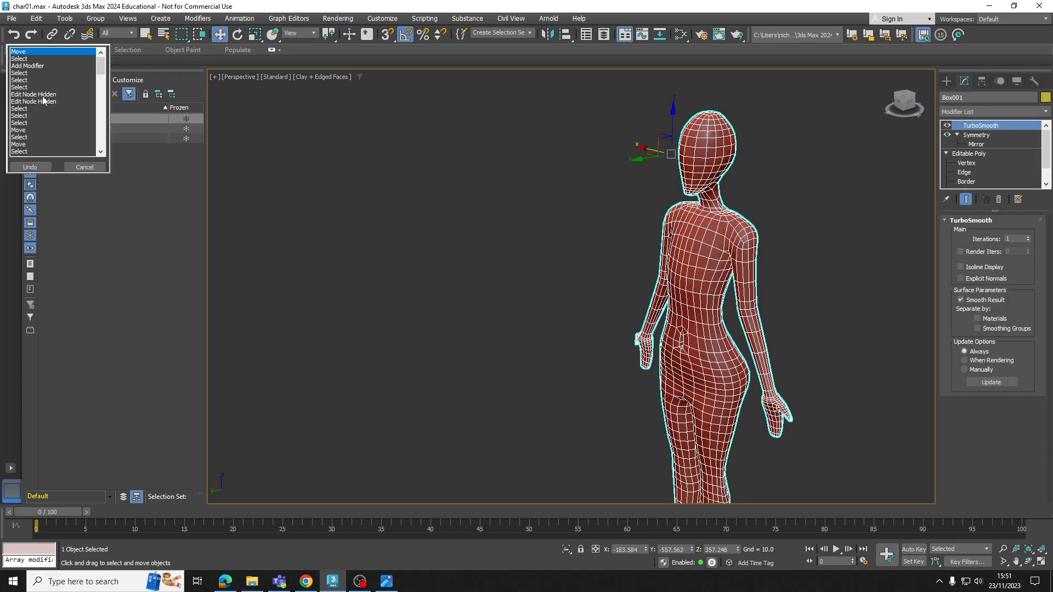
{"action": "left_click", "coordinate": [27, 67]}
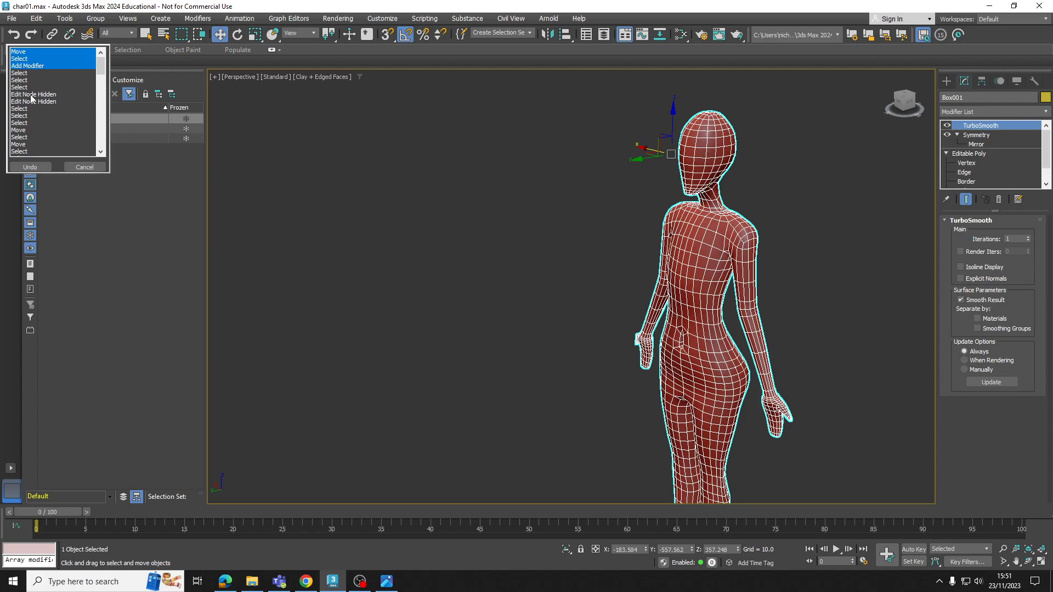
{"action": "left_click", "coordinate": [30, 167]}
{"action": "left_click", "coordinate": [798, 266]}
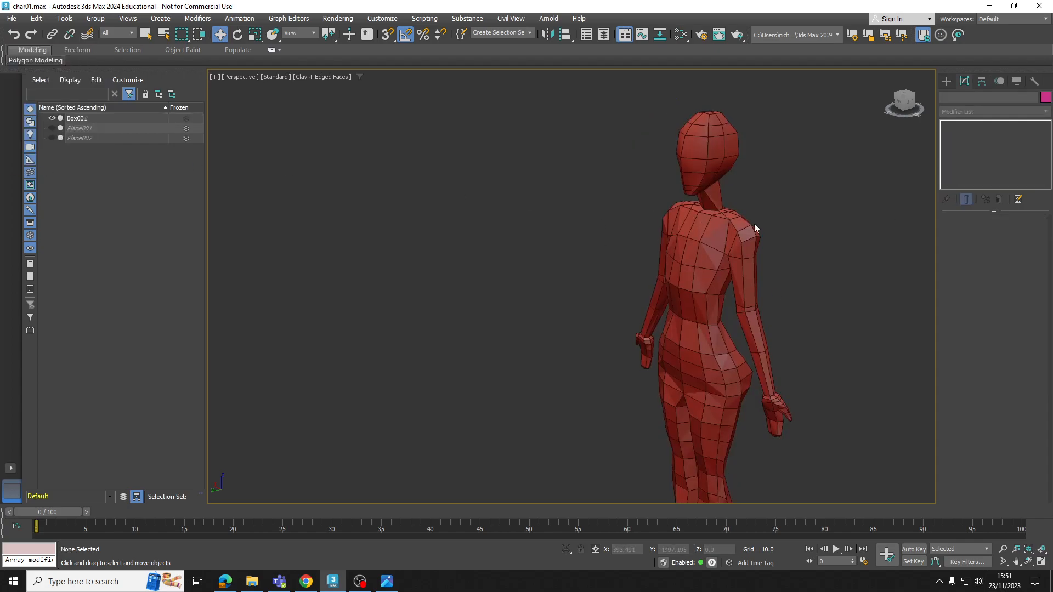
Turn off Edged Faces so the whole figure displays in plain Clay shading
{"action": "middle_click_drag", "start_coordinate": [839, 214], "coordinate": [630, 188], "text": "alt"}
{"action": "left_click", "coordinate": [333, 76]}
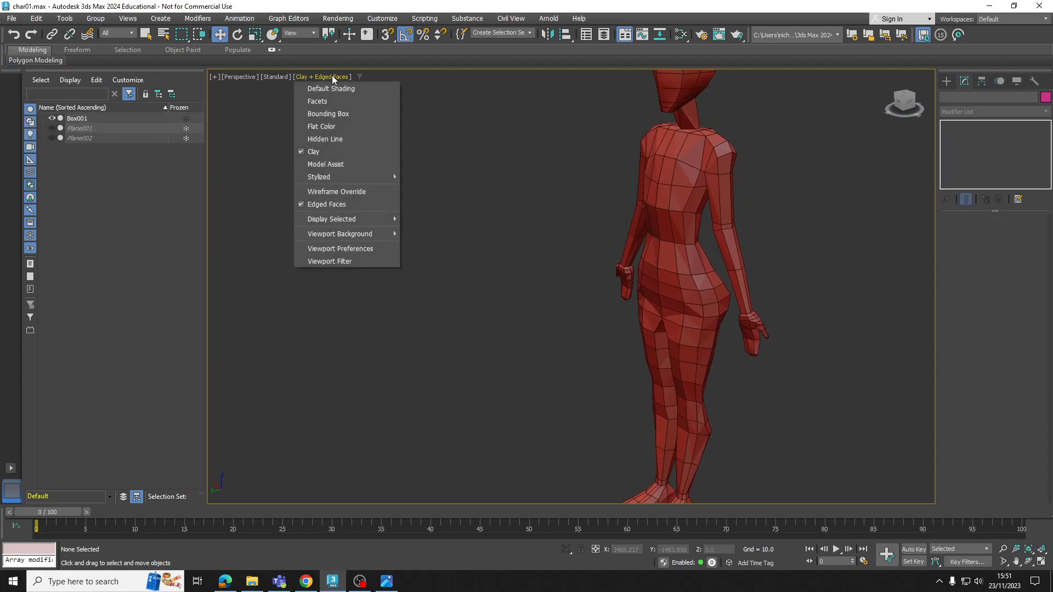
{"action": "left_click", "coordinate": [329, 204]}
{"action": "scroll", "coordinate": [625, 218], "scroll_direction": "down", "scroll_amount": 5}
{"action": "mouse_move", "coordinate": [625, 218]}
{"action": "middle_mouse_down", "text": "alt"}
{"action": "mouse_move", "coordinate": [682, 219]}
{"action": "mouse_move", "coordinate": [638, 227]}
{"action": "middle_mouse_up", "text": "alt"}
Switch to Chrome and examine the low-poly characters on the Synty POLYGON Series store page
{"action": "mouse_move", "coordinate": [306, 580]}
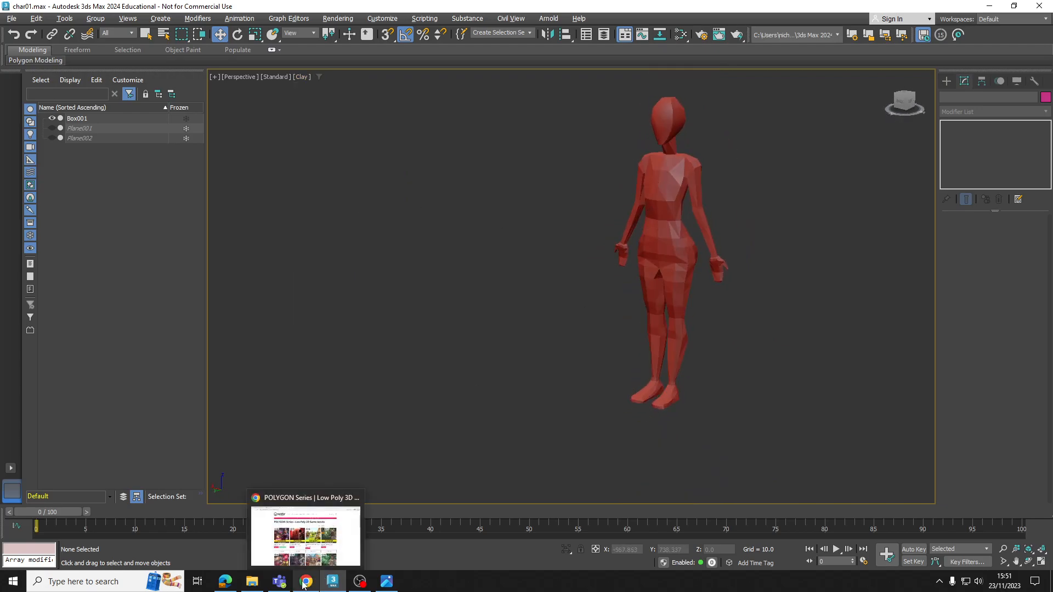
{"action": "left_click", "coordinate": [306, 527]}
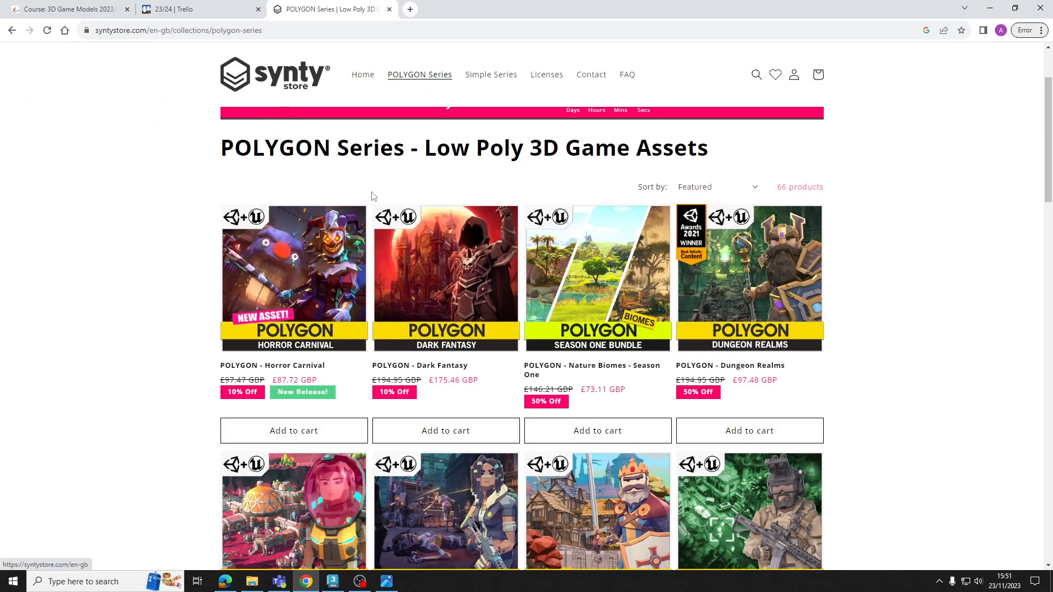
{"action": "scroll", "coordinate": [472, 243], "scroll_direction": "down", "scroll_amount": 3}
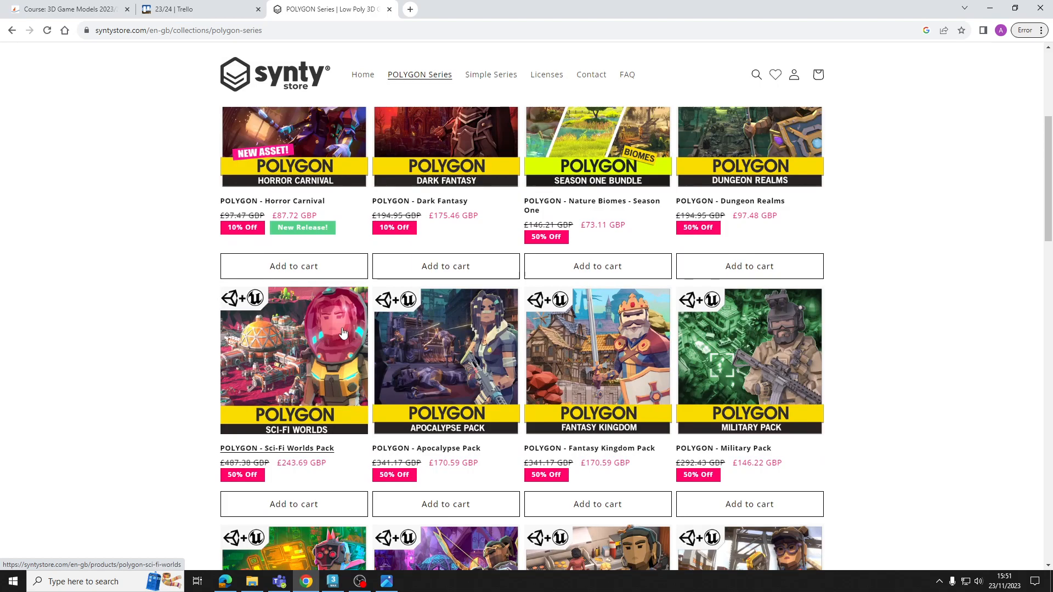
Return to 3ds Max, select the character body and examine the shading on its head
{"action": "left_click", "coordinate": [333, 581]}
{"action": "scroll", "coordinate": [652, 290], "scroll_direction": "up", "scroll_amount": 4}
{"action": "left_click", "coordinate": [675, 155]}
{"action": "middle_click_drag", "start_coordinate": [674, 155], "coordinate": [645, 420]}
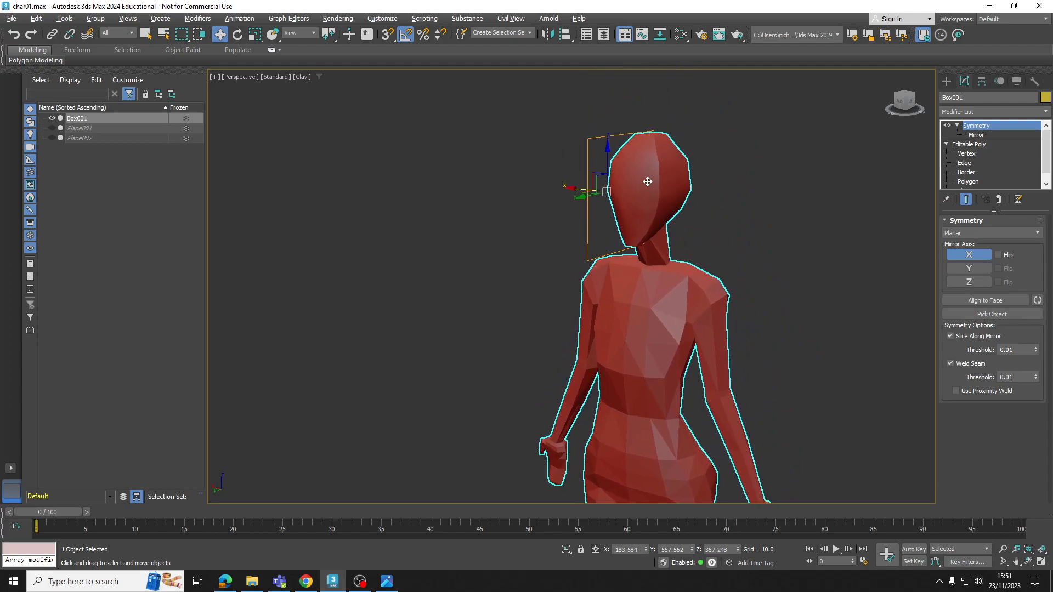
{"action": "scroll", "coordinate": [647, 182], "scroll_direction": "up", "scroll_amount": 5}
{"action": "scroll", "coordinate": [611, 258], "scroll_direction": "down", "scroll_amount": 5}
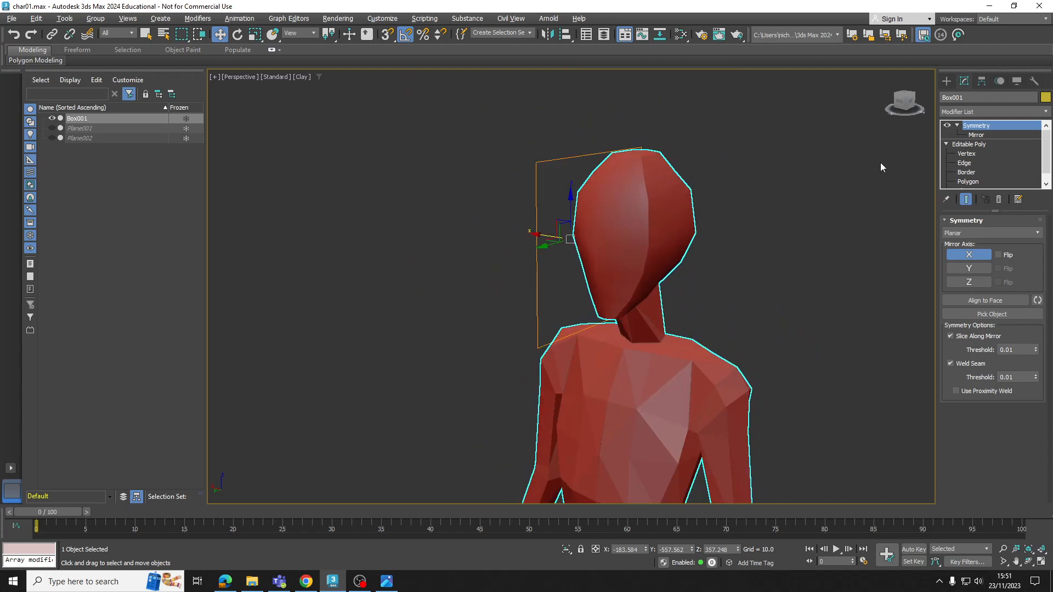
Select all polygons of the base Editable Poly, clear their smoothing groups, and deselect the body
{"action": "left_click", "coordinate": [968, 144]}
{"action": "scroll", "coordinate": [854, 160], "scroll_direction": "down", "scroll_amount": 3}
{"action": "scroll", "coordinate": [979, 170], "scroll_direction": "down", "scroll_amount": 1}
{"action": "scroll", "coordinate": [979, 170], "scroll_direction": "down", "scroll_amount": 1}
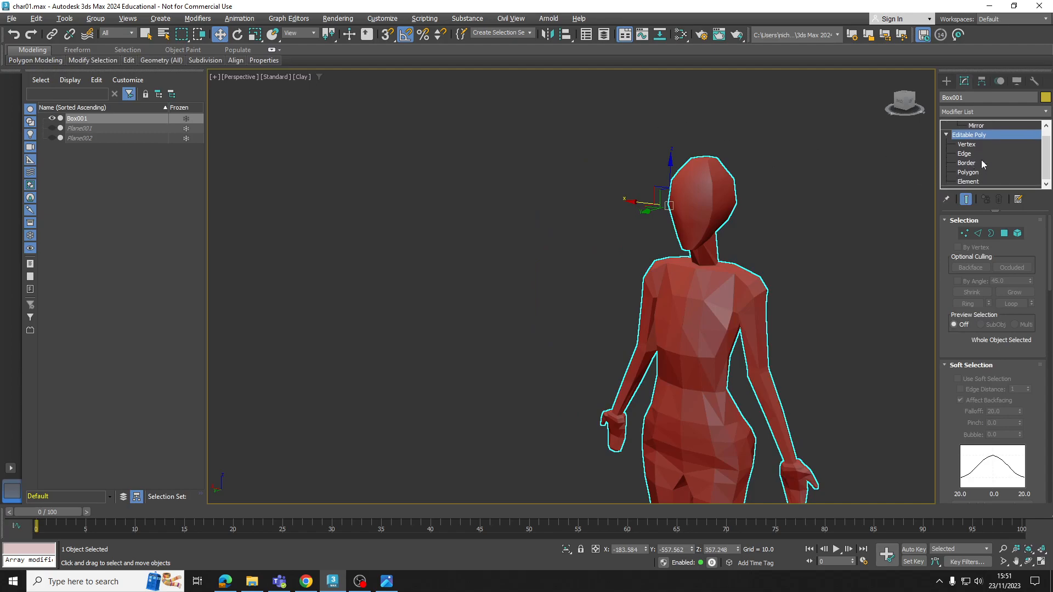
{"action": "left_click", "coordinate": [968, 173]}
{"action": "middle_click_drag", "start_coordinate": [662, 218], "coordinate": [652, 157]}
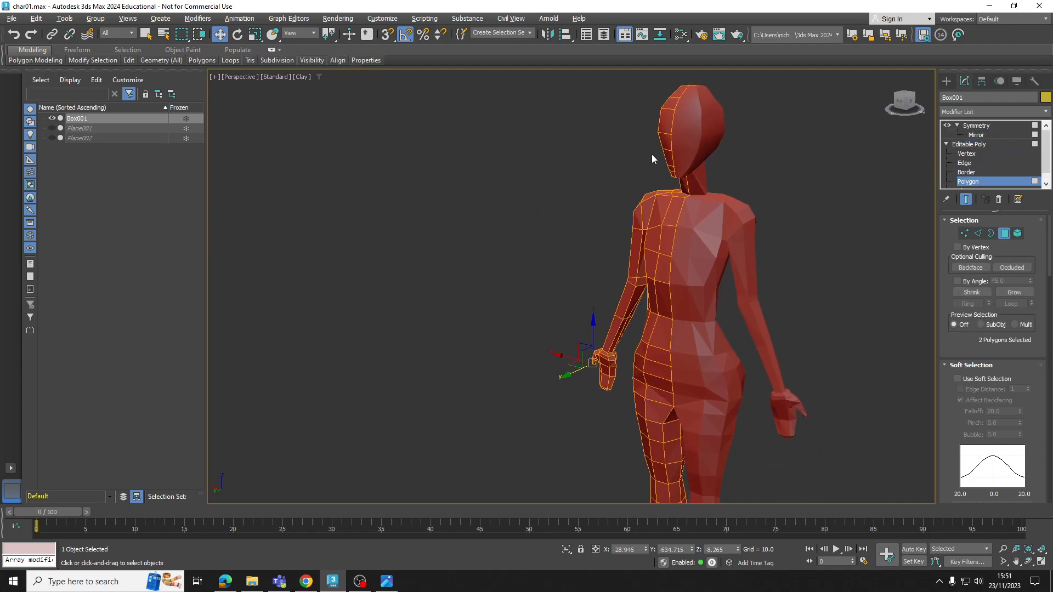
{"action": "key", "text": "ctrl+a"}
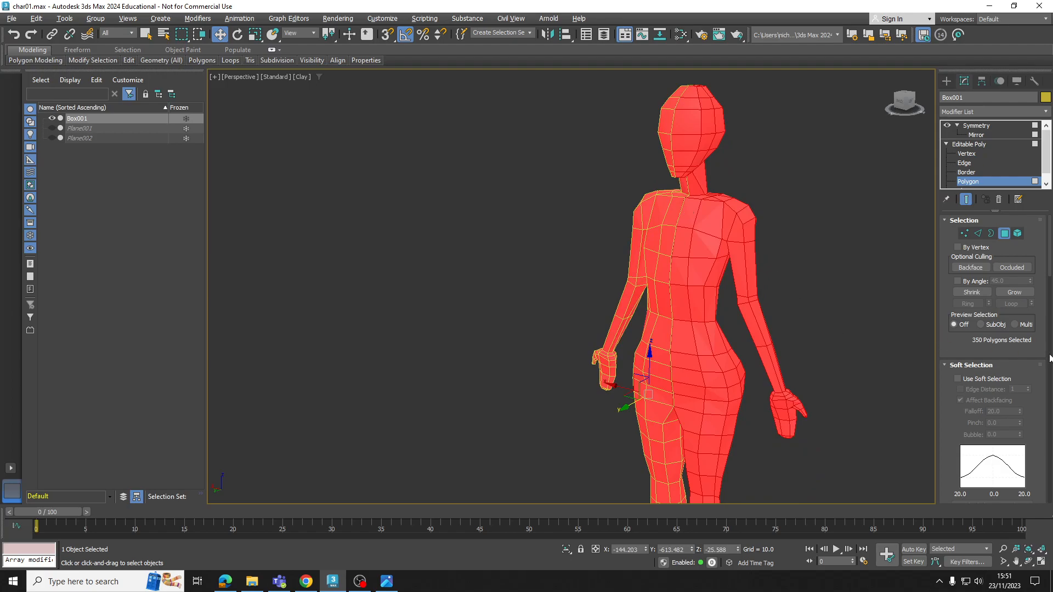
{"action": "left_click_drag", "start_coordinate": [1048, 277], "coordinate": [1050, 412]}
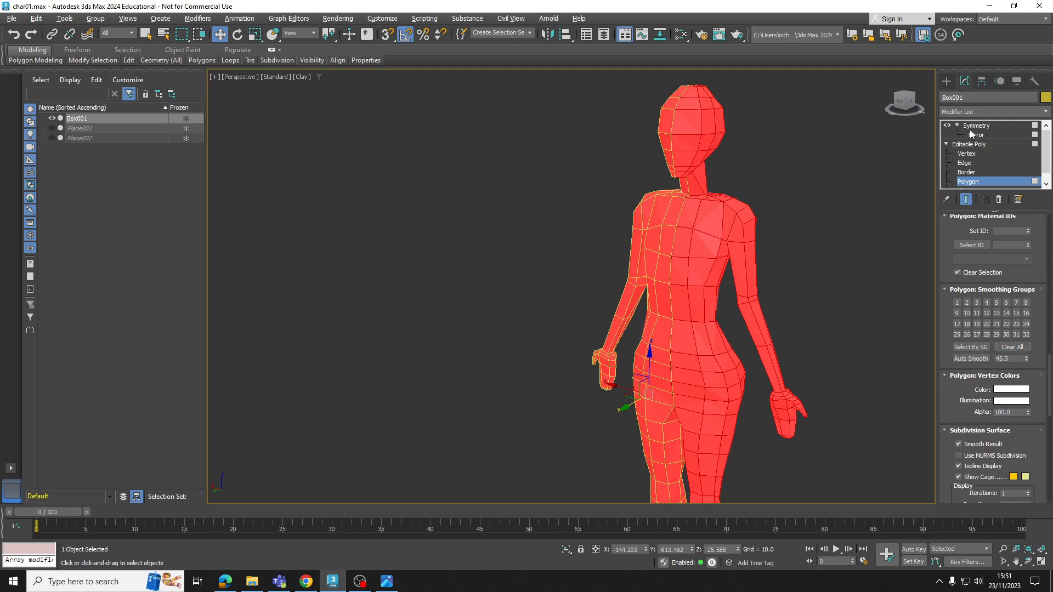
{"action": "left_click", "coordinate": [975, 144]}
{"action": "left_click", "coordinate": [825, 191]}
Enter Vertex level on the body and nudge the centre-line chest vertex slightly sideways along X
{"action": "scroll", "coordinate": [737, 206], "scroll_direction": "down", "scroll_amount": 2}
{"action": "middle_click_drag", "start_coordinate": [737, 206], "coordinate": [665, 184], "text": "alt"}
{"action": "middle_click_drag", "start_coordinate": [593, 184], "coordinate": [710, 171], "text": "alt"}
{"action": "scroll", "coordinate": [715, 189], "scroll_direction": "up", "scroll_amount": 6}
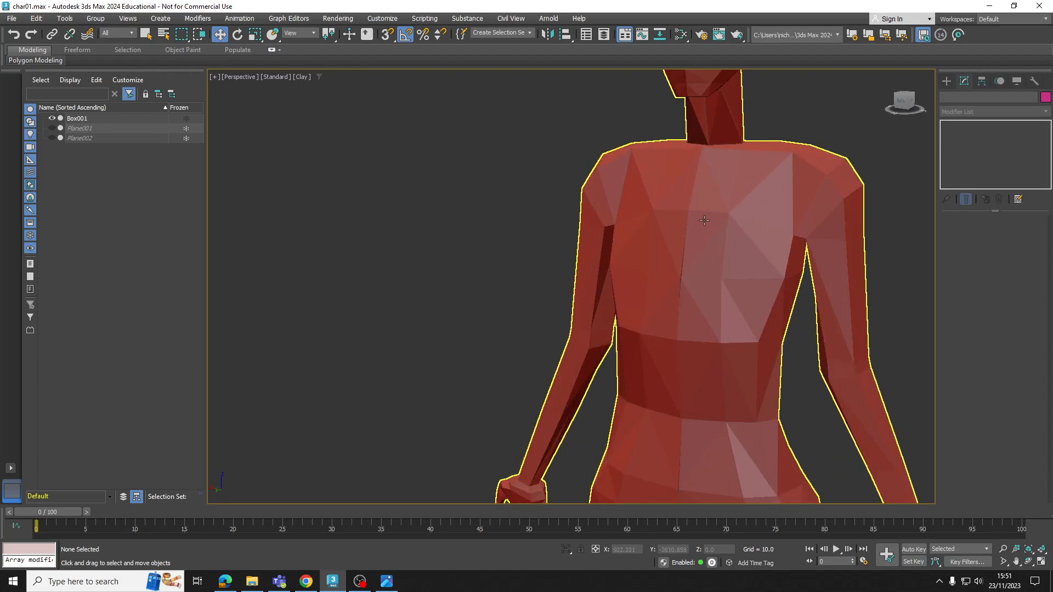
{"action": "left_click", "coordinate": [715, 189]}
{"action": "left_click", "coordinate": [966, 153]}
{"action": "middle_click_drag", "start_coordinate": [702, 251], "coordinate": [720, 264], "text": "alt"}
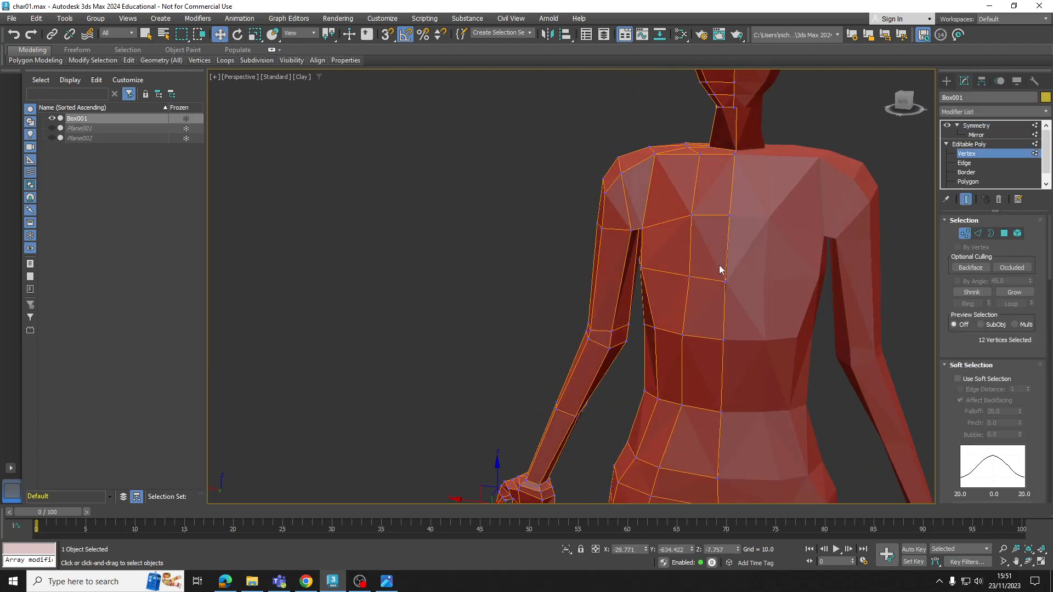
{"action": "scroll", "coordinate": [720, 269], "scroll_direction": "up", "scroll_amount": 3}
{"action": "left_click", "coordinate": [727, 289]}
{"action": "left_click_drag", "start_coordinate": [700, 290], "coordinate": [701, 290]}
Shift the centre-line vertex on the lower abdomen about -1.167 along X, then leave Vertex level and deselect the body
{"action": "middle_click_drag", "start_coordinate": [699, 499], "coordinate": [707, 351]}
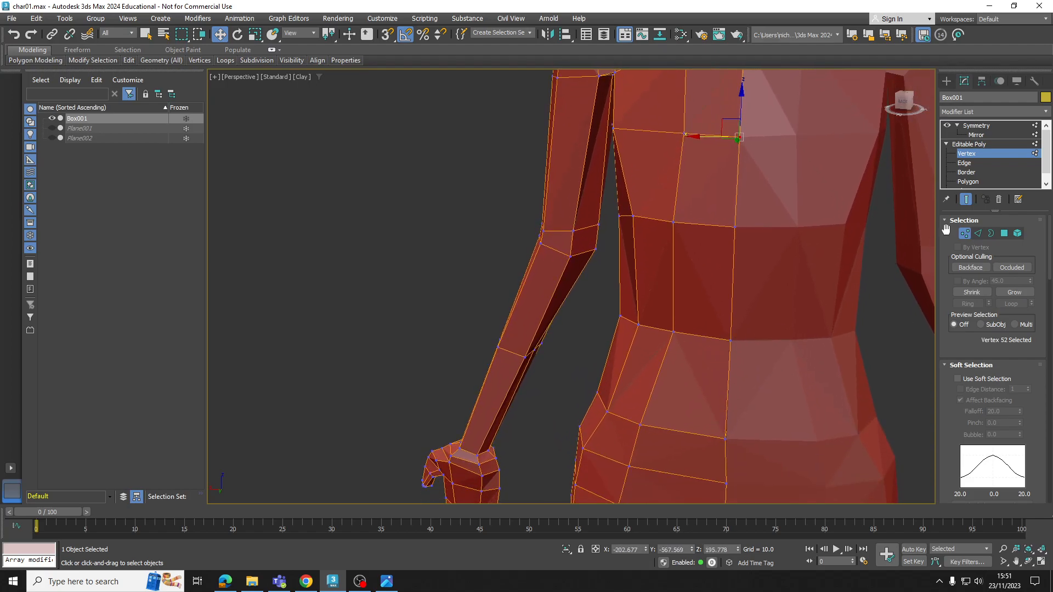
{"action": "left_click", "coordinate": [725, 438]}
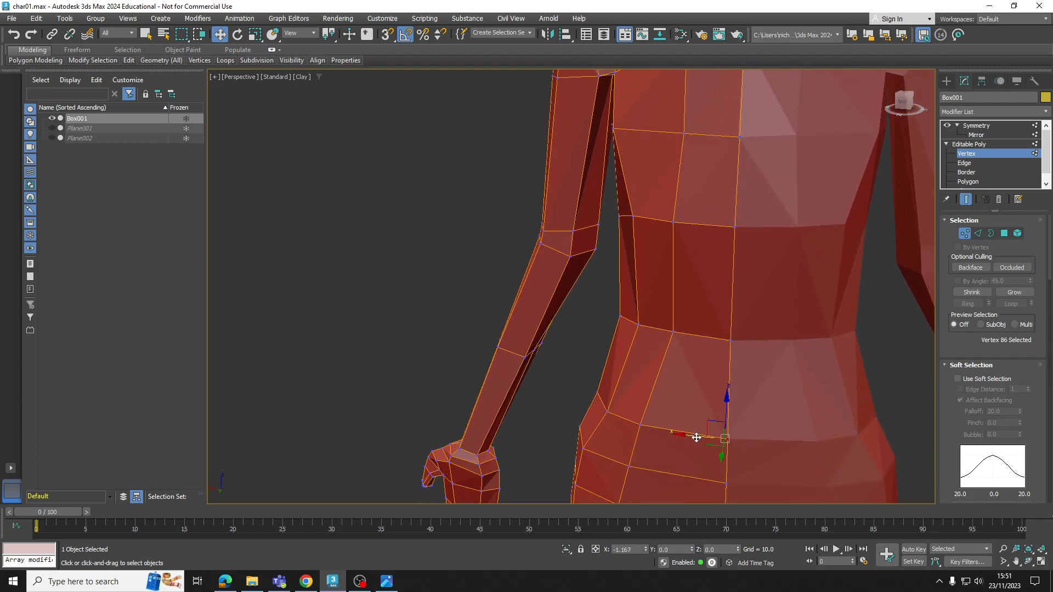
{"action": "left_click", "coordinate": [981, 144]}
{"action": "left_click", "coordinate": [890, 279]}
Turn Edged Faces back on and review the full figure with its wireframe over Clay shading
{"action": "scroll", "coordinate": [891, 287], "scroll_direction": "down", "scroll_amount": 5}
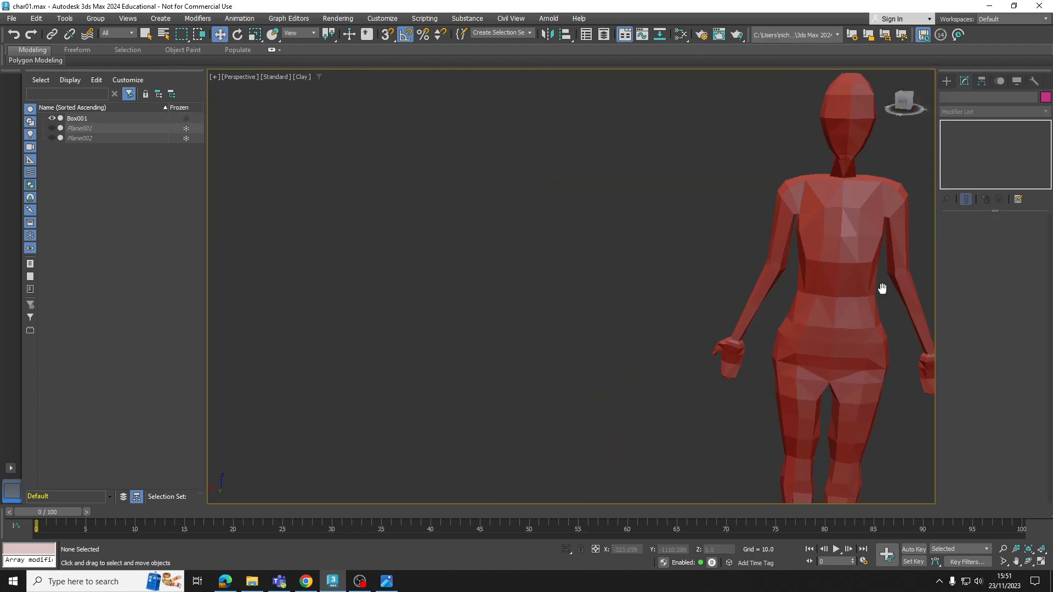
{"action": "middle_click_drag", "start_coordinate": [890, 292], "coordinate": [764, 253], "text": "alt"}
{"action": "scroll", "coordinate": [765, 258], "scroll_direction": "down", "scroll_amount": 3}
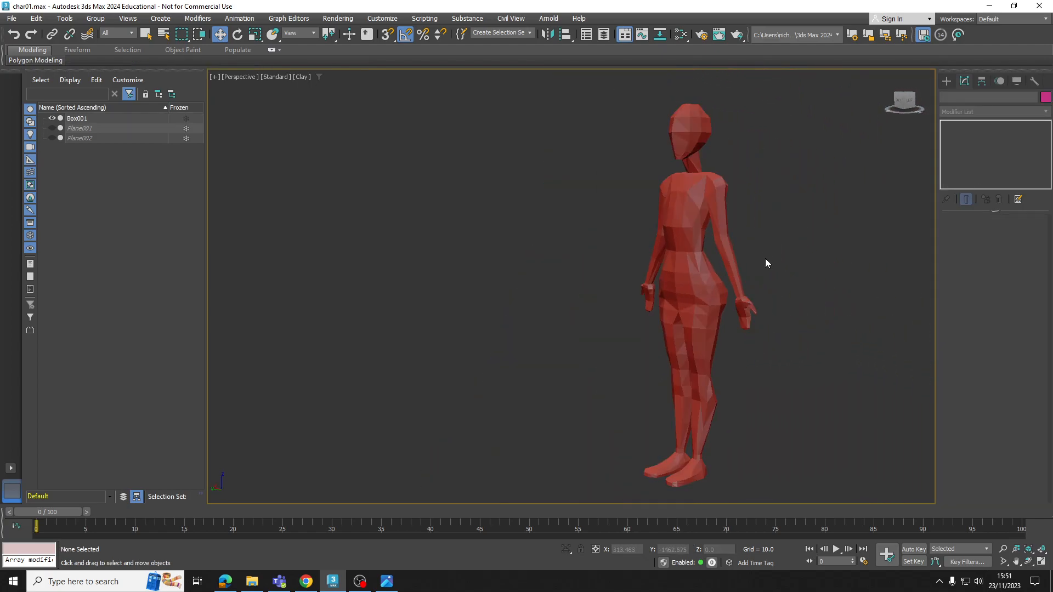
{"action": "left_click", "coordinate": [302, 76]}
{"action": "left_click", "coordinate": [323, 204]}
{"action": "mouse_move", "coordinate": [521, 265]}
{"action": "middle_mouse_down"}
{"action": "mouse_move", "coordinate": [447, 246]}
{"action": "mouse_move", "coordinate": [383, 258]}
{"action": "middle_mouse_up"}
{"action": "scroll", "coordinate": [475, 260], "scroll_direction": "up", "scroll_amount": 1}
{"action": "scroll", "coordinate": [478, 259], "scroll_direction": "down", "scroll_amount": 1}
{"action": "middle_click_drag", "start_coordinate": [478, 260], "coordinate": [497, 260]}
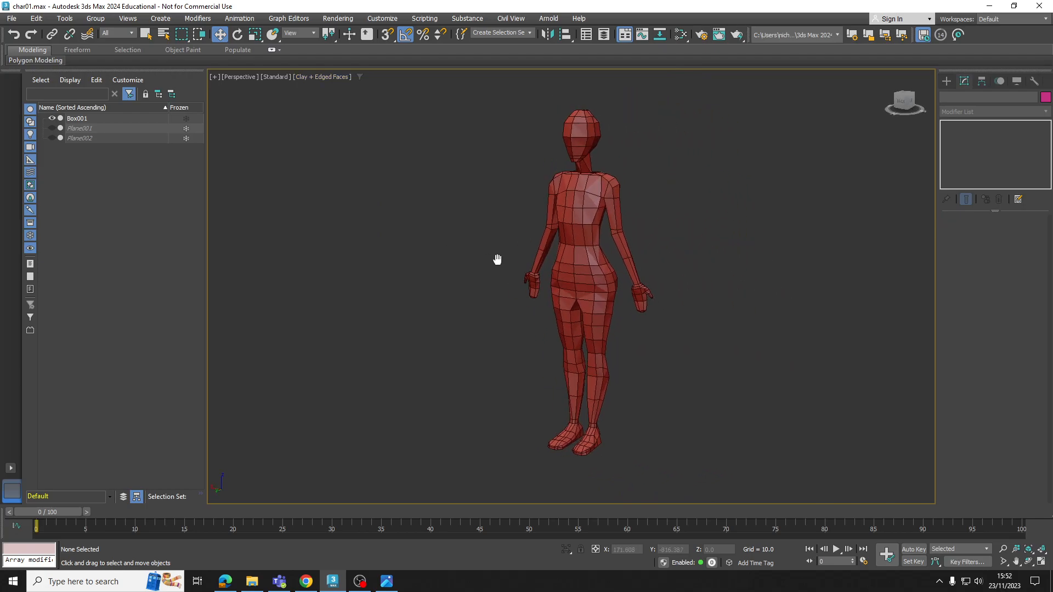